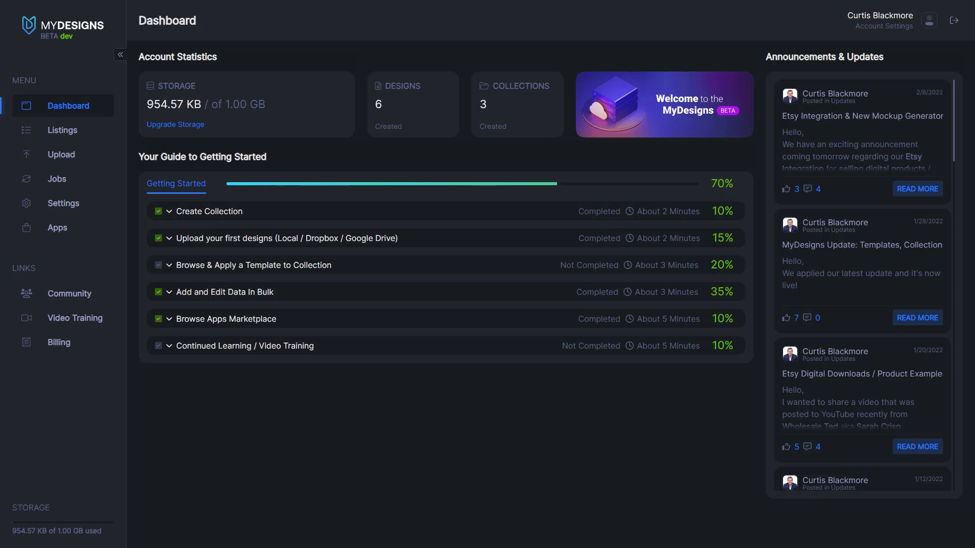
# Step: Open the Etsy connection page under Settings > Integrations
pyautogui.moveTo(363, 541)
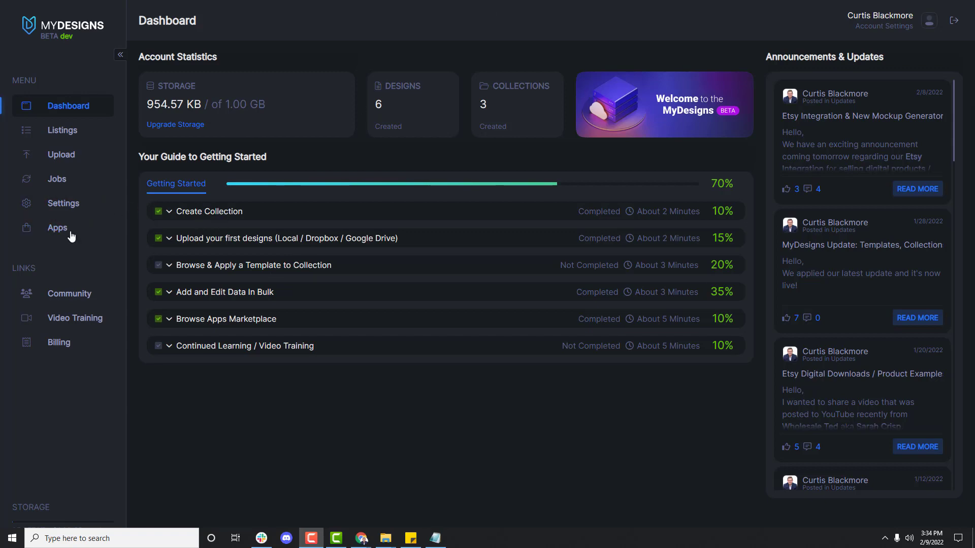
pyautogui.click(71, 204)
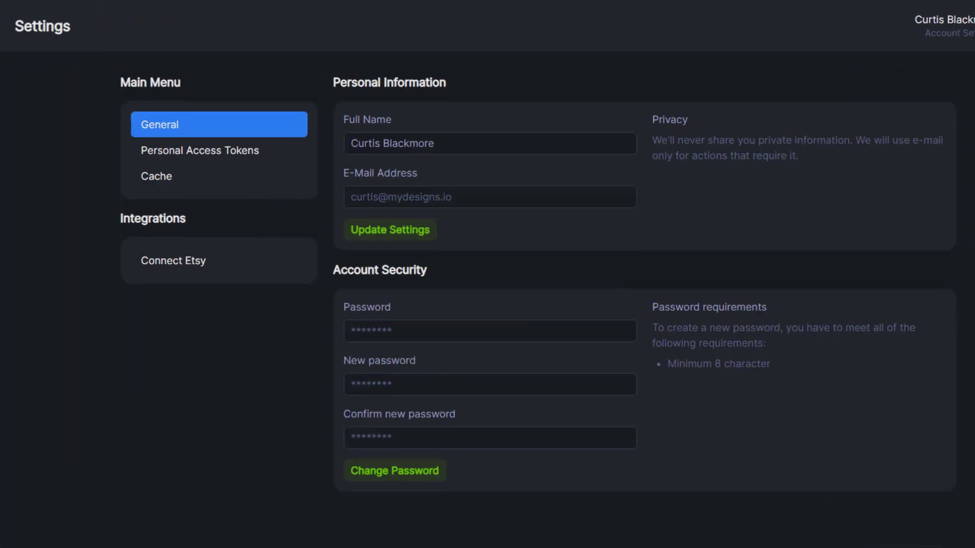
pyautogui.moveTo(108, 223); pyautogui.dragTo(212, 223)
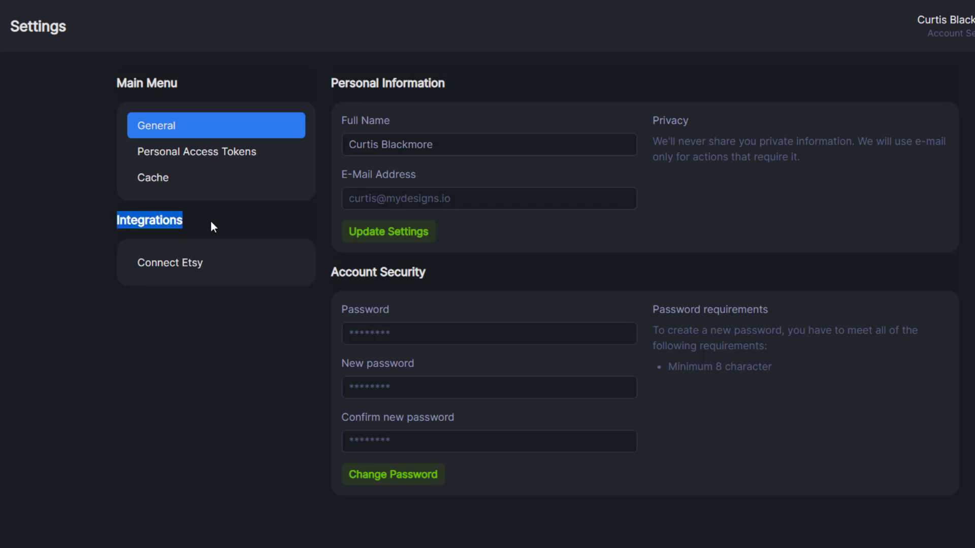
pyautogui.click(211, 224)
pyautogui.click(177, 268)
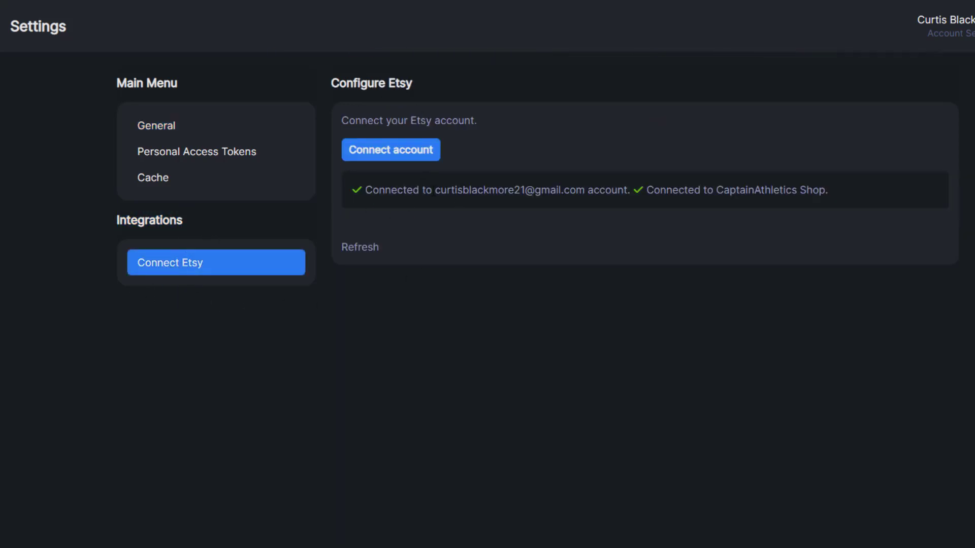
# Step: Check the connected Etsy account, its e-mail and the CaptainAthletics shop name
pyautogui.moveTo(371, 193); pyautogui.dragTo(631, 195)
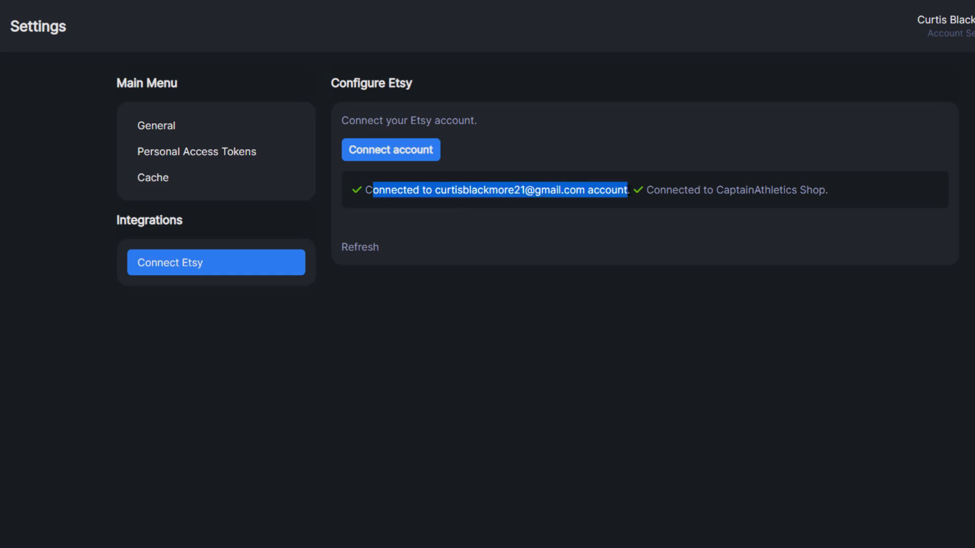
pyautogui.click(639, 199)
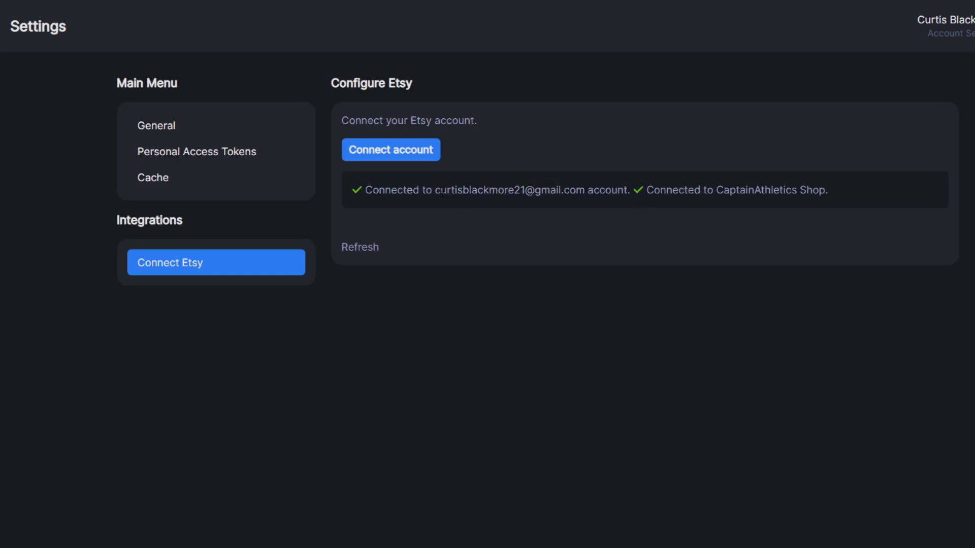
pyautogui.moveTo(441, 192); pyautogui.dragTo(623, 194)
pyautogui.click(628, 209)
pyautogui.moveTo(716, 193); pyautogui.dragTo(832, 192)
pyautogui.click(471, 174)
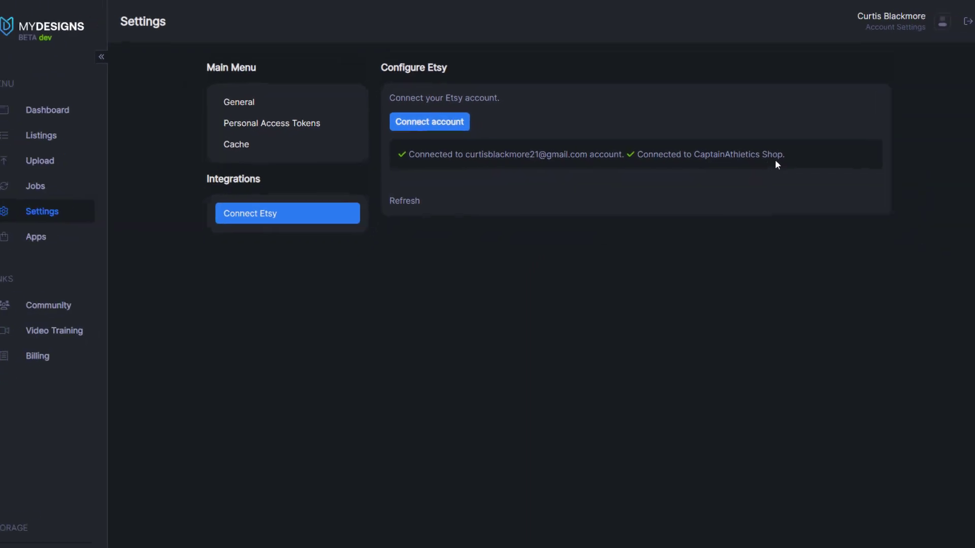
# Step: Open the Frogs listings collection and show the first design's file details
pyautogui.click(91, 139)
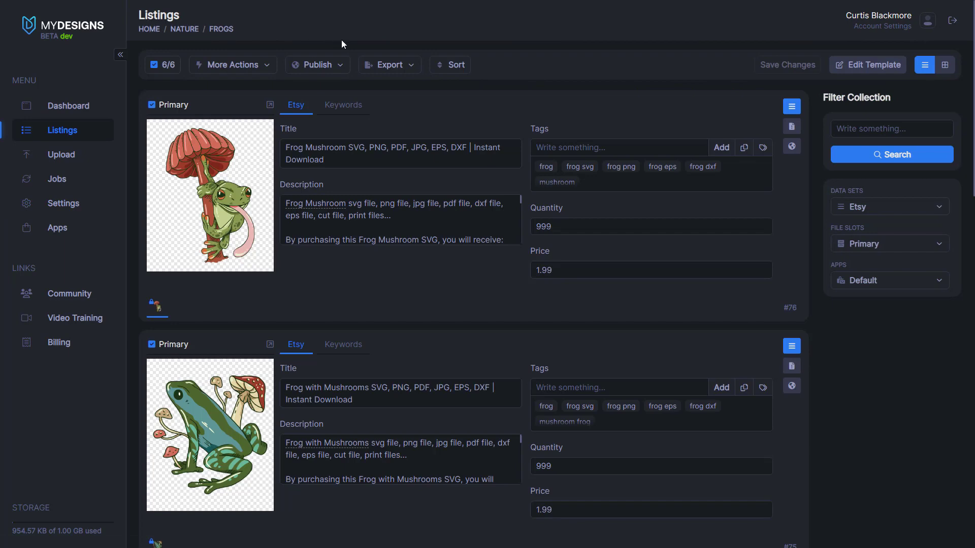
pyautogui.scroll(-3, 241, 197)
pyautogui.scroll(3, 461, 210)
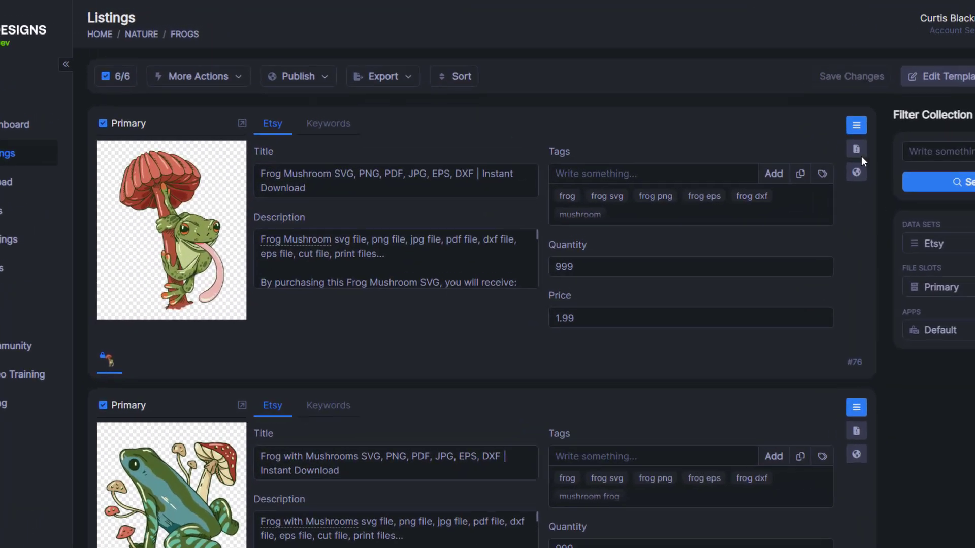
pyautogui.click(861, 157)
# Step: Confirm MD_Frog Mushroom is an SVG, 4500×5400, 170.02 KB, then return to its listing fields
pyautogui.moveTo(254, 194); pyautogui.dragTo(309, 196)
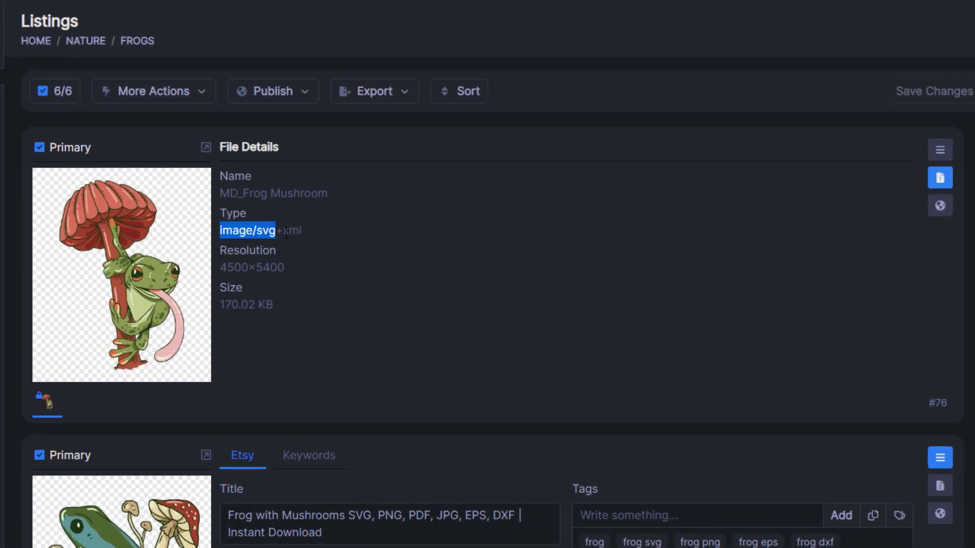
pyautogui.moveTo(285, 233)
pyautogui.mouseDown()
pyautogui.moveTo(303, 231)
pyautogui.moveTo(284, 231)
pyautogui.mouseUp()
pyautogui.click(231, 231)
pyautogui.click(378, 234)
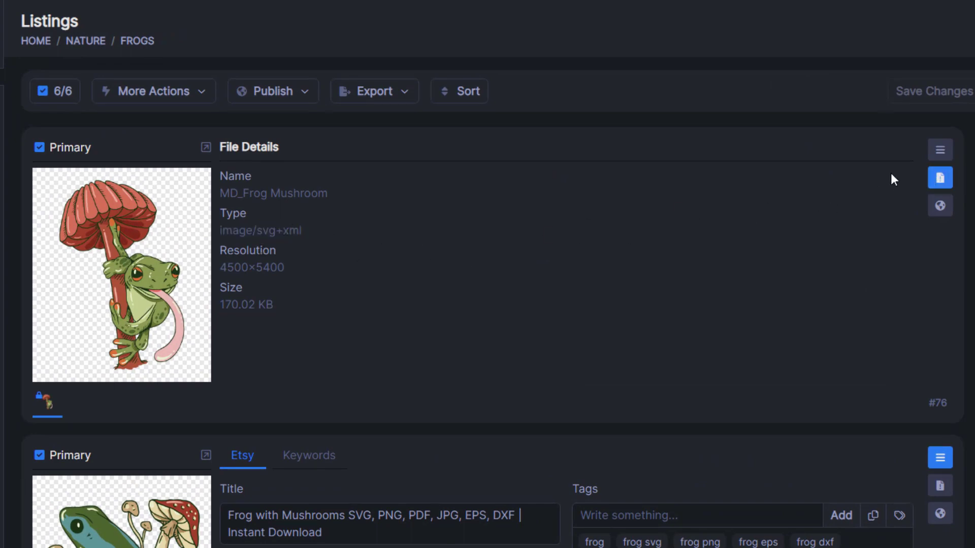
pyautogui.click(936, 155)
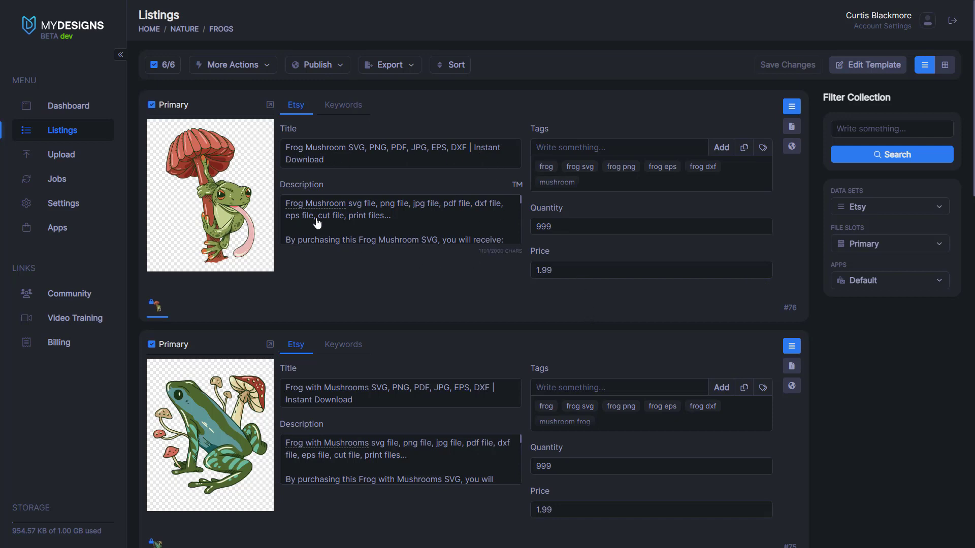
pyautogui.scroll(-1, 411, 219)
pyautogui.scroll(-10, 411, 219)
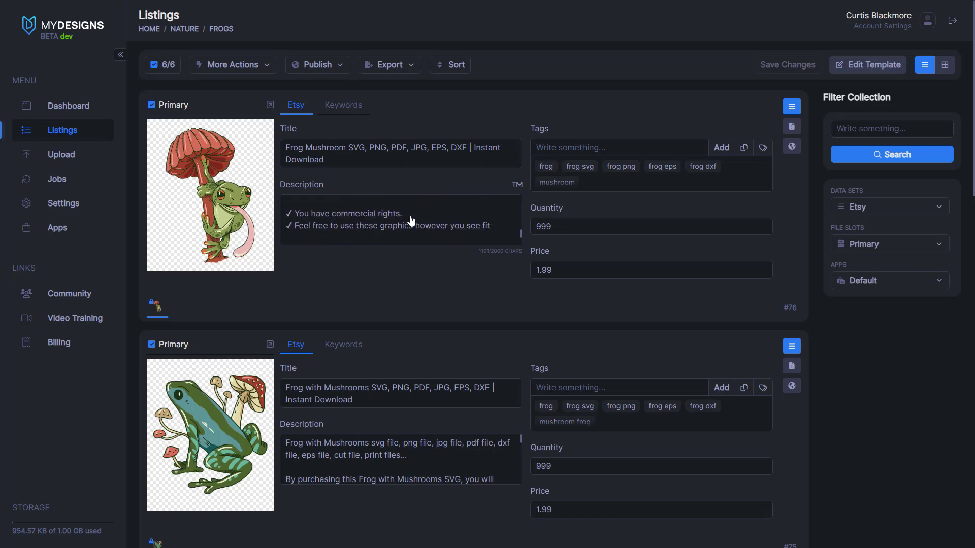
pyautogui.scroll(10, 411, 219)
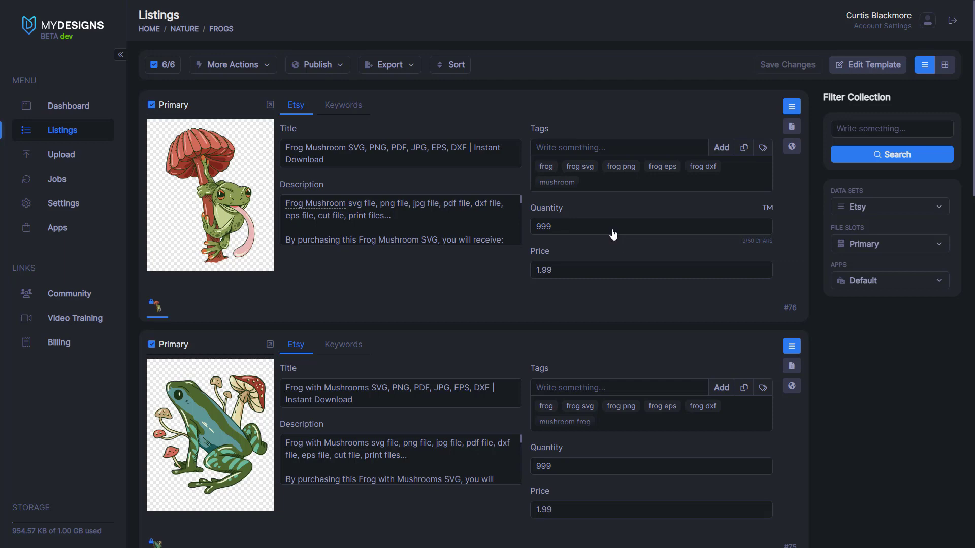
pyautogui.scroll(-6, 599, 244)
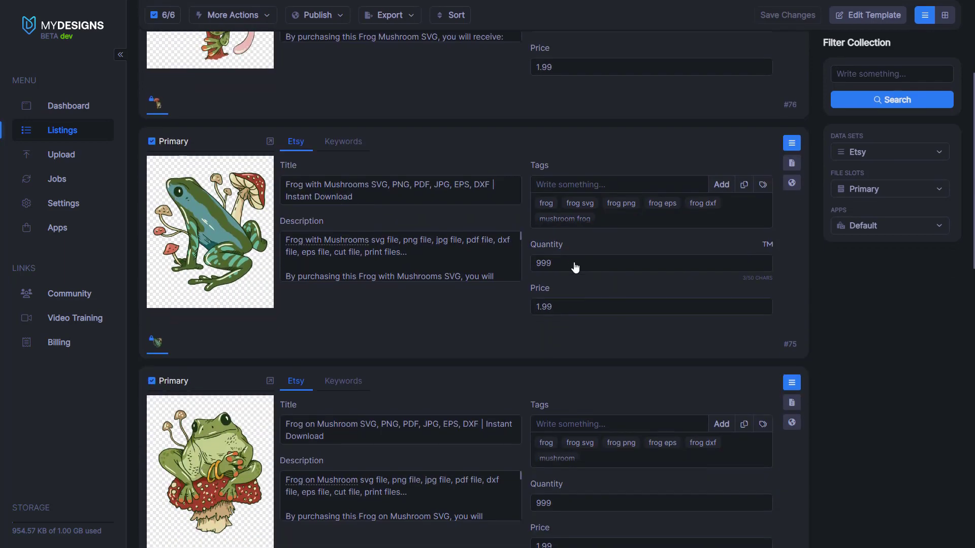
pyautogui.scroll(-5, 564, 254)
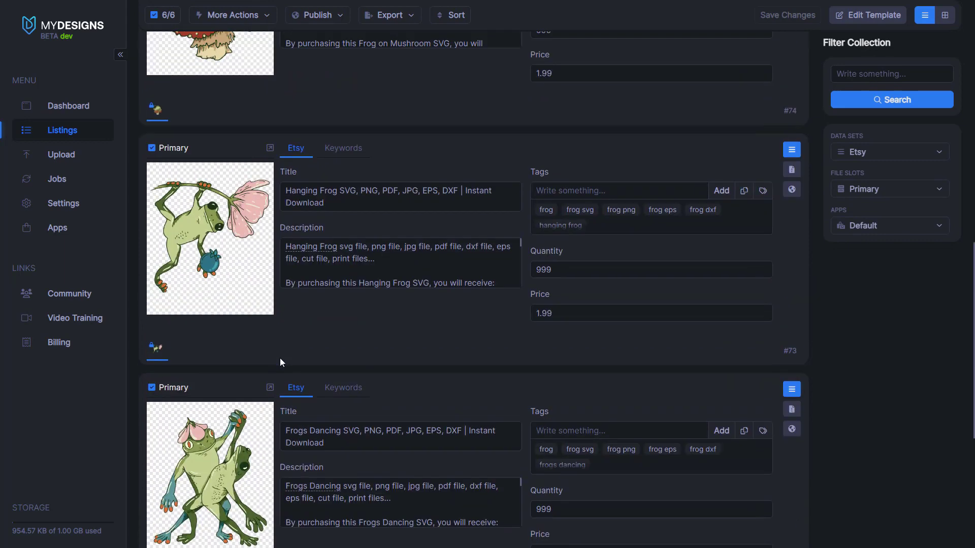
pyautogui.scroll(10, 319, 278)
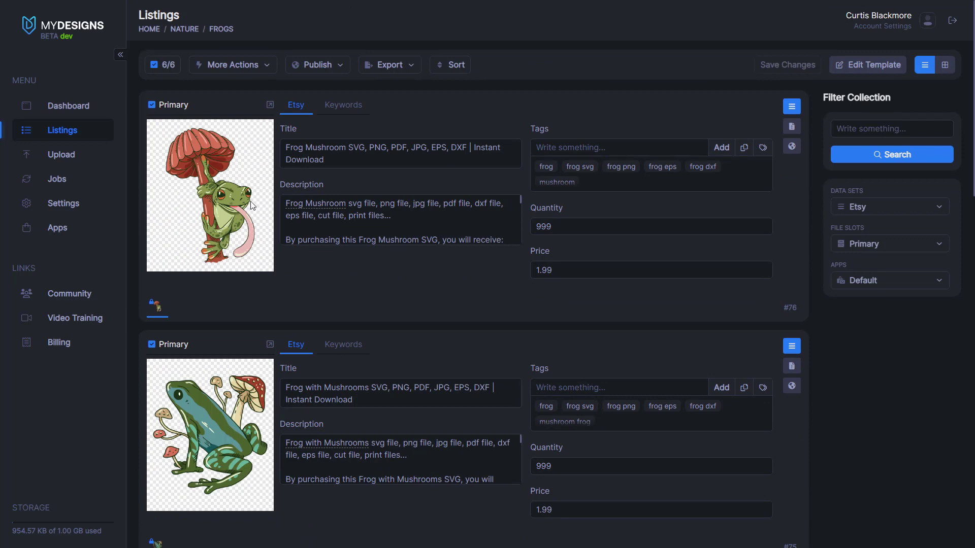
# Step: Select all six frog listings and start the Mockups bulk action
pyautogui.click(163, 64)
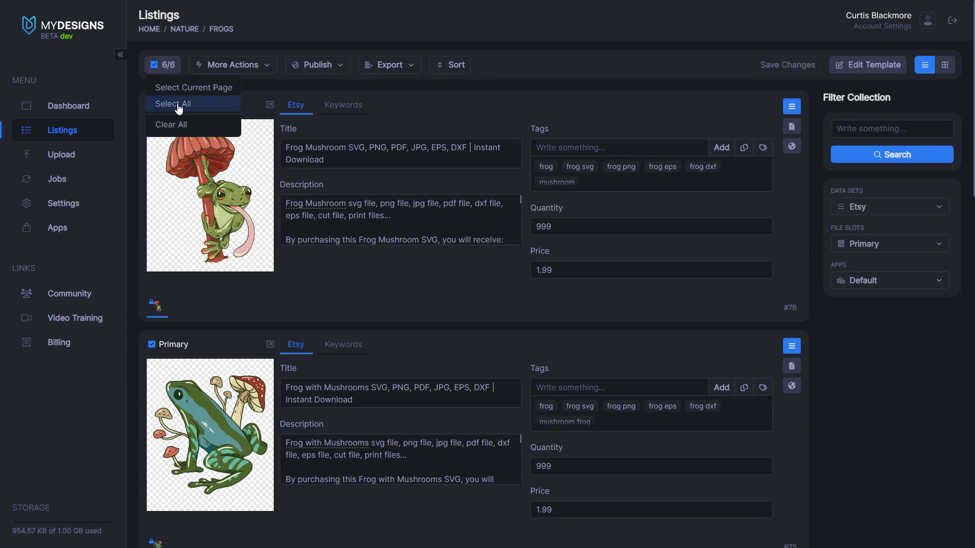
pyautogui.click(175, 107)
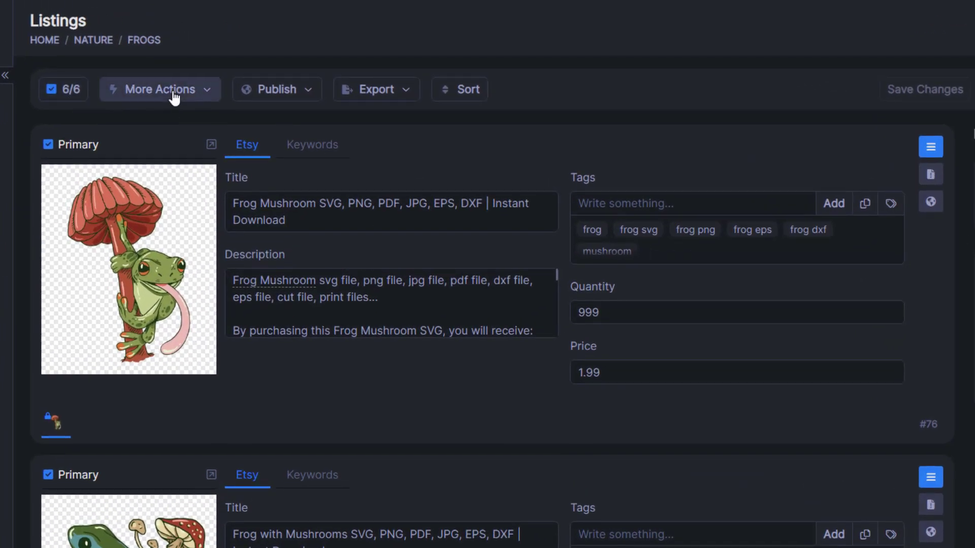
pyautogui.click(174, 96)
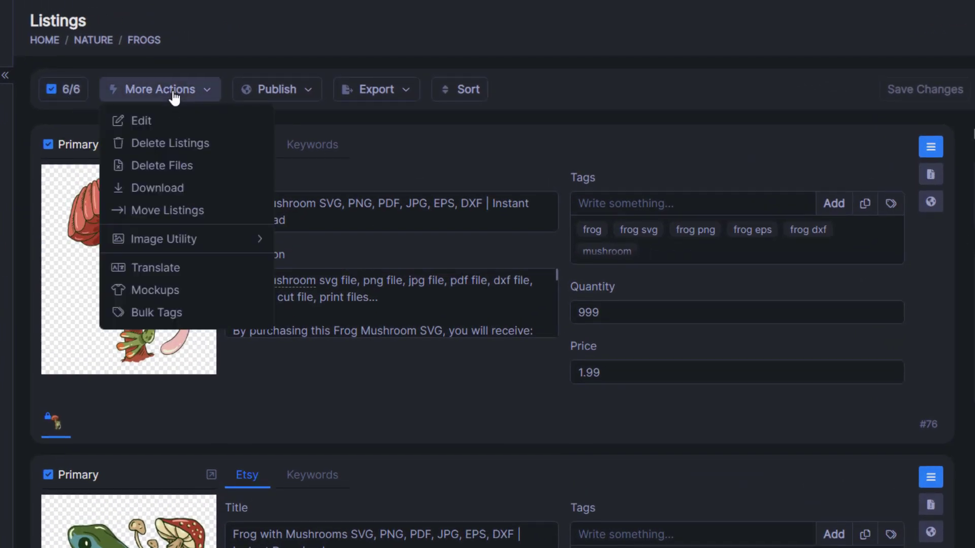
pyautogui.click(175, 294)
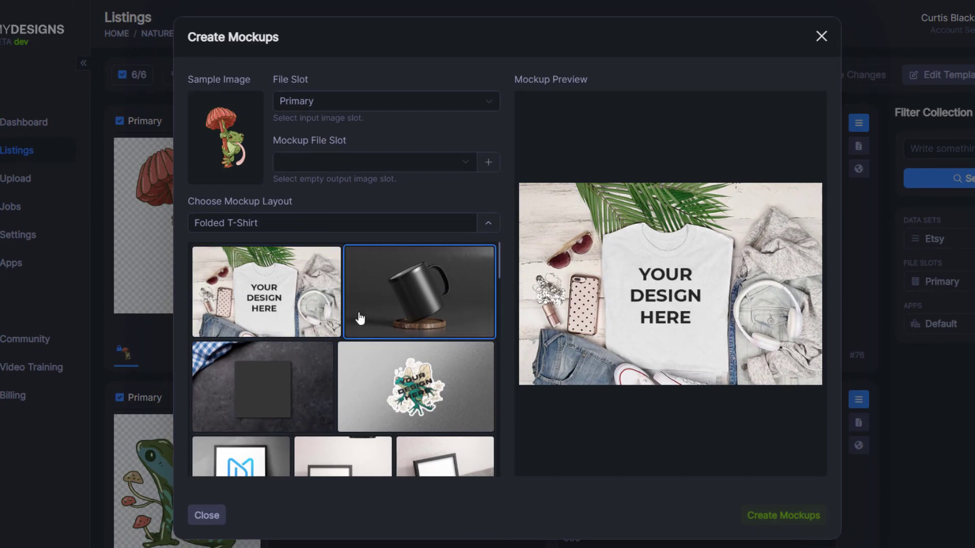
# Step: Set the input file slot to Primary and browse the available mockup layouts
pyautogui.click(380, 362)
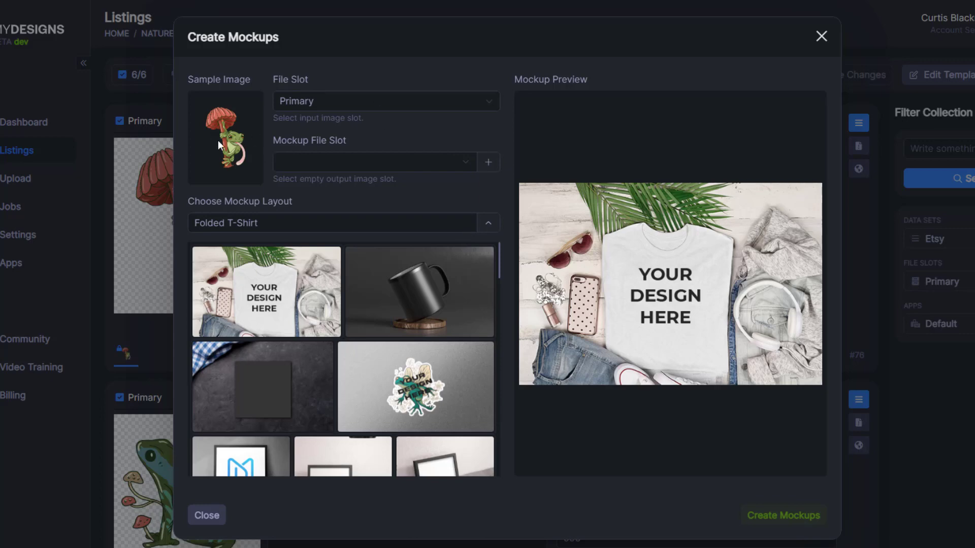
pyautogui.click(307, 101)
pyautogui.click(313, 116)
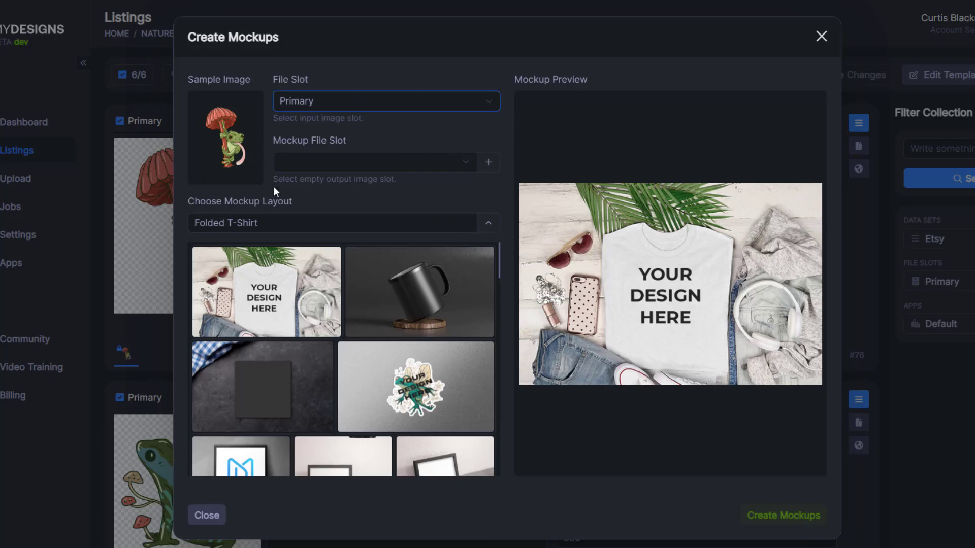
pyautogui.scroll(-10, 456, 335)
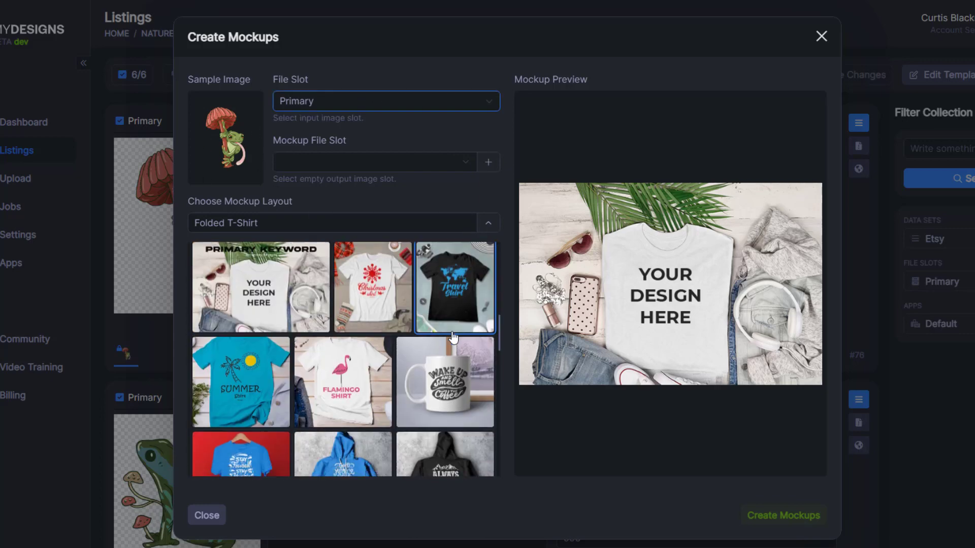
pyautogui.scroll(-8, 454, 337)
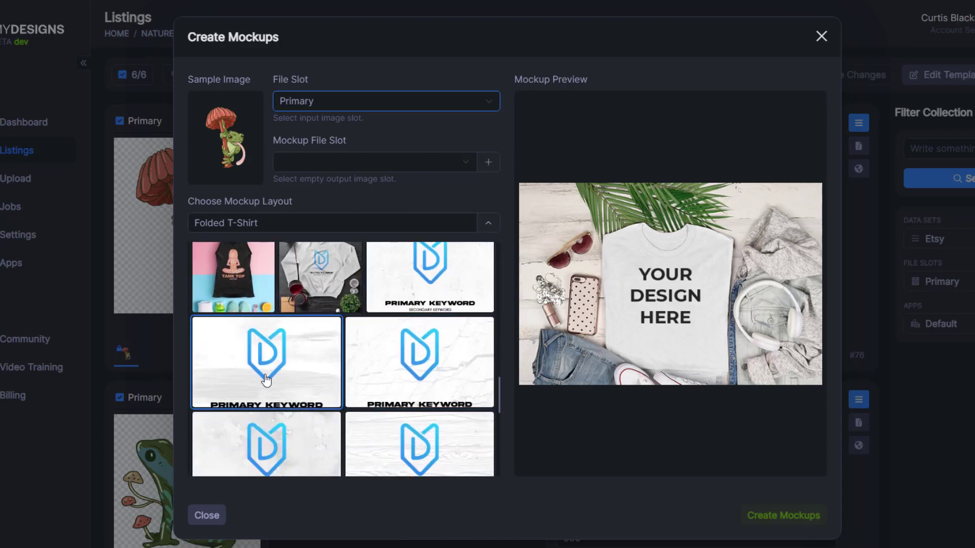
pyautogui.scroll(-5, 265, 380)
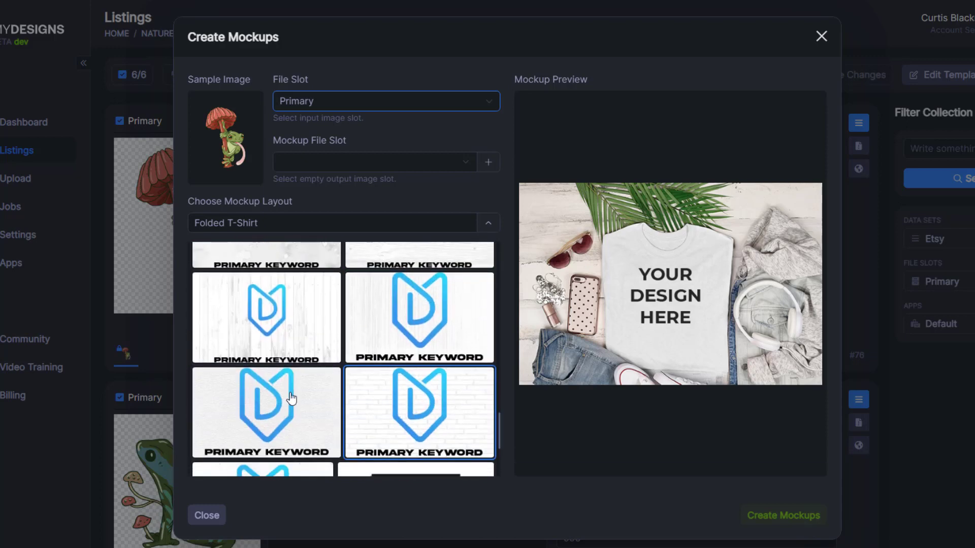
pyautogui.scroll(-4, 292, 399)
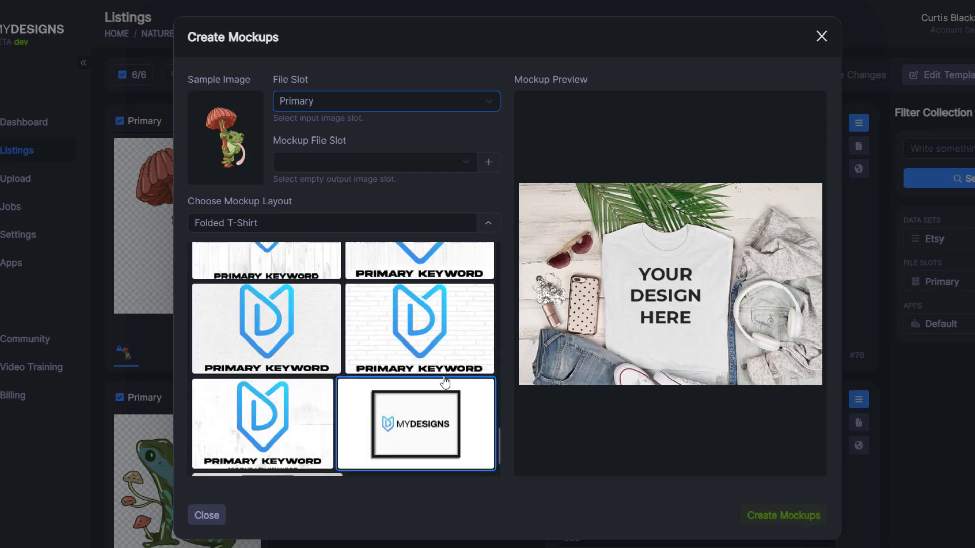
pyautogui.scroll(1, 407, 376)
pyautogui.scroll(-2, 451, 383)
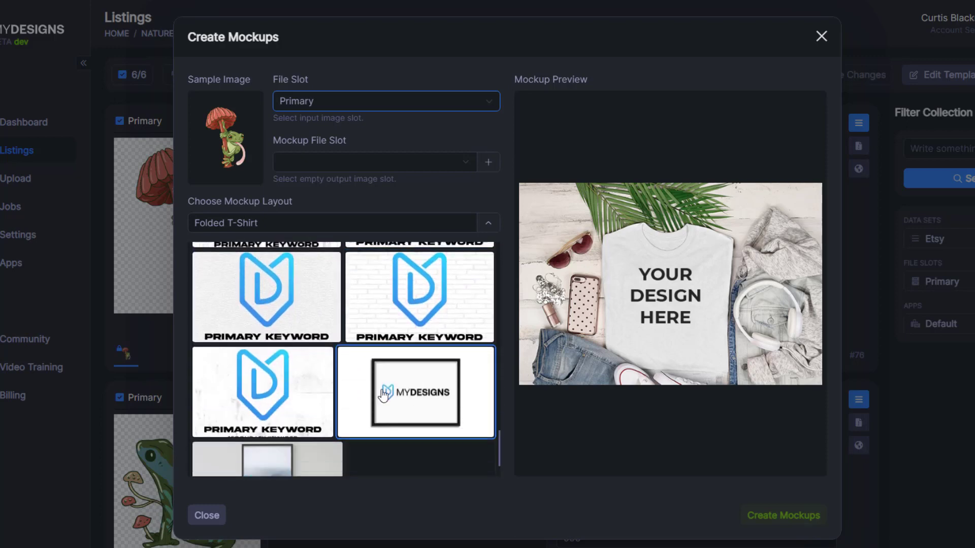
# Step: Preview the Cement Digital Mockup with the keyword captions left at None
pyautogui.click(299, 398)
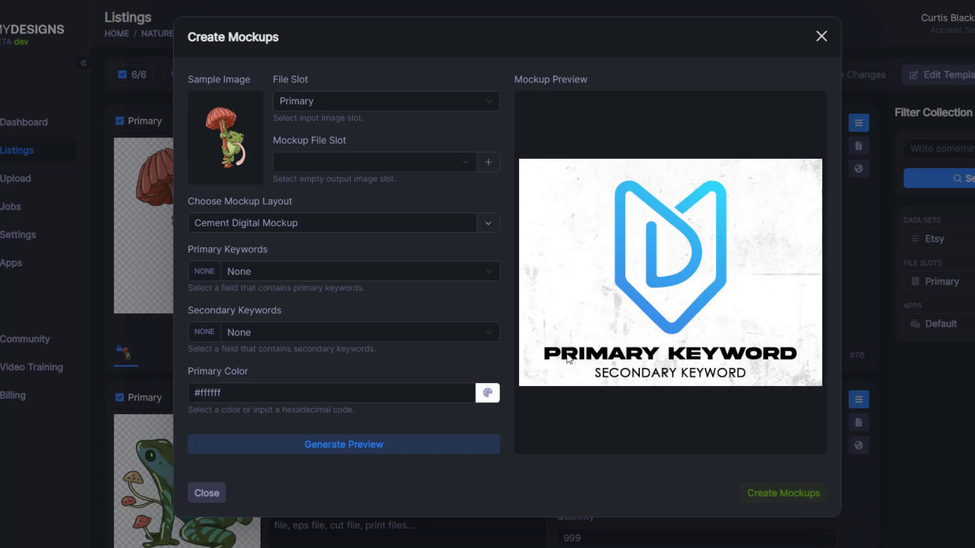
pyautogui.click(243, 272)
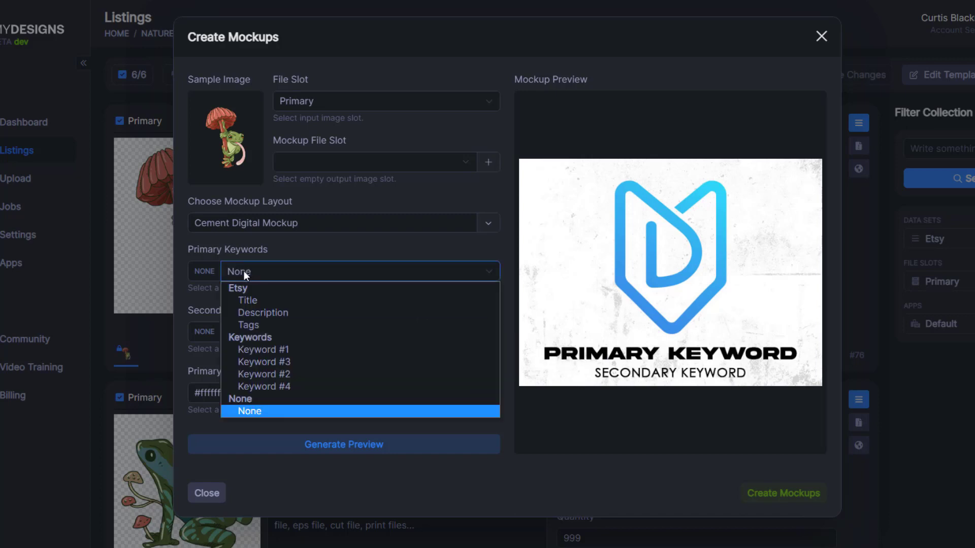
pyautogui.click(257, 412)
pyautogui.moveTo(189, 250); pyautogui.dragTo(291, 255)
pyautogui.click(291, 255)
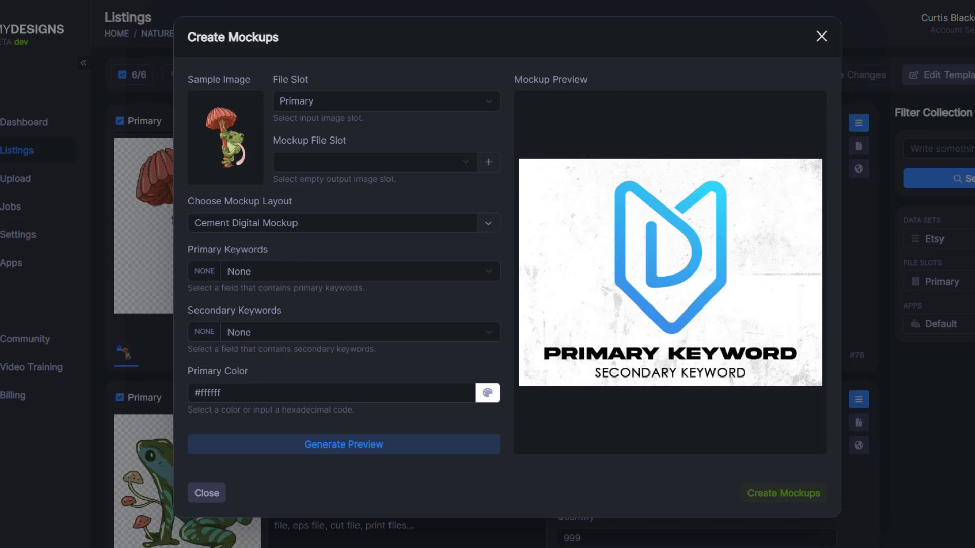
pyautogui.click(282, 329)
pyautogui.click(249, 471)
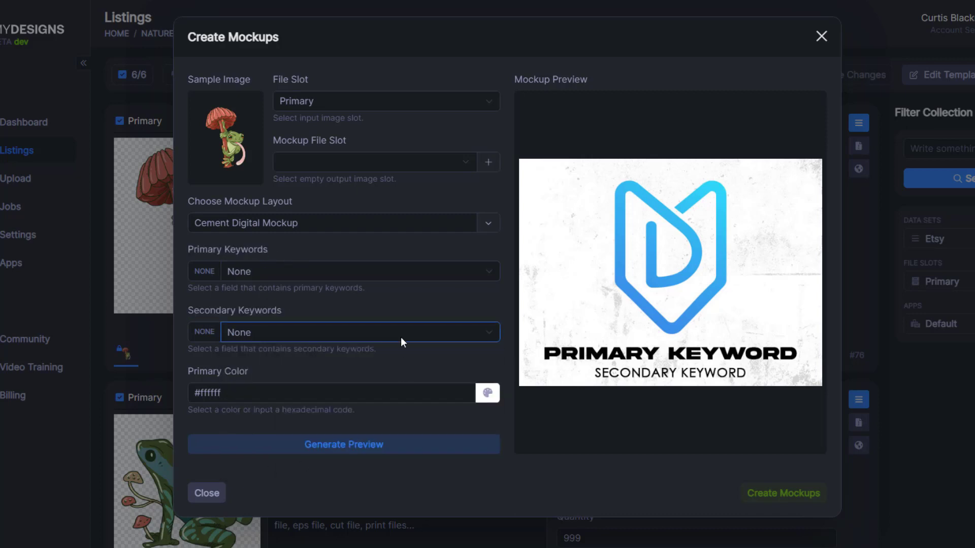
pyautogui.click(353, 447)
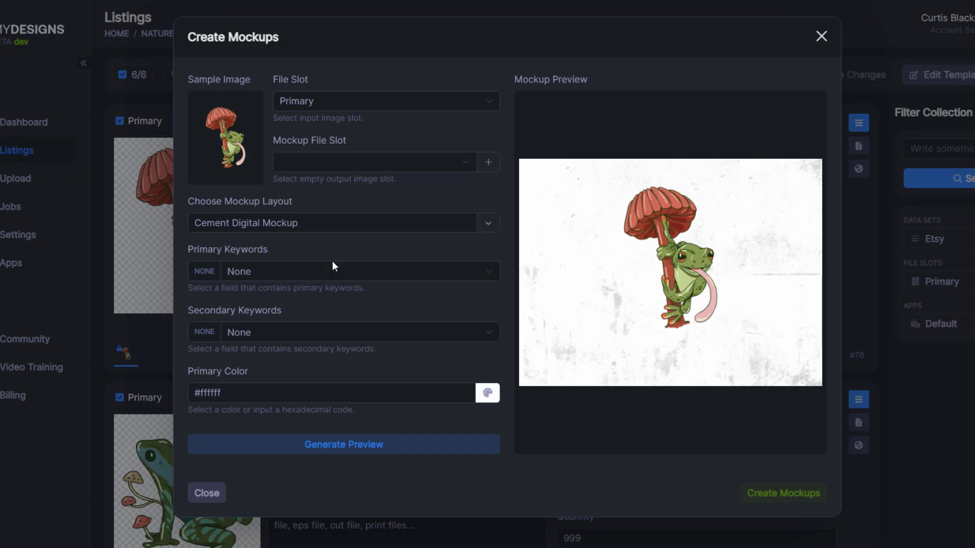
# Step: Preview the mockup captioned with Keyword #1 and Keyword #4
pyautogui.click(317, 269)
pyautogui.click(285, 355)
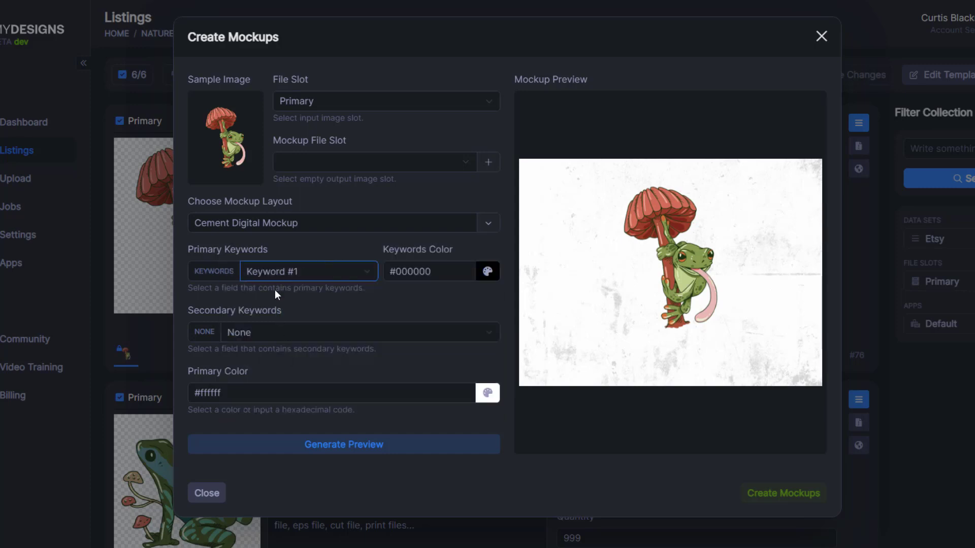
pyautogui.click(305, 331)
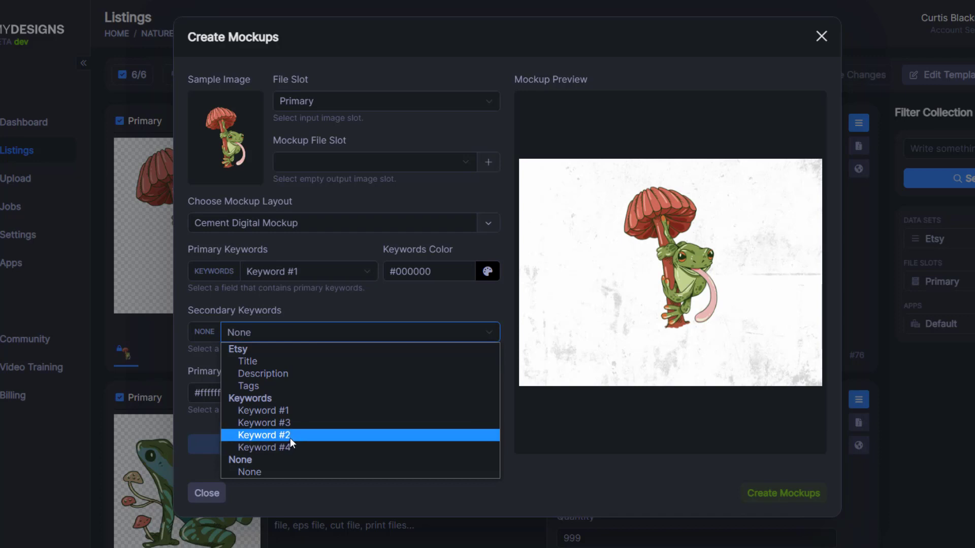
pyautogui.click(293, 454)
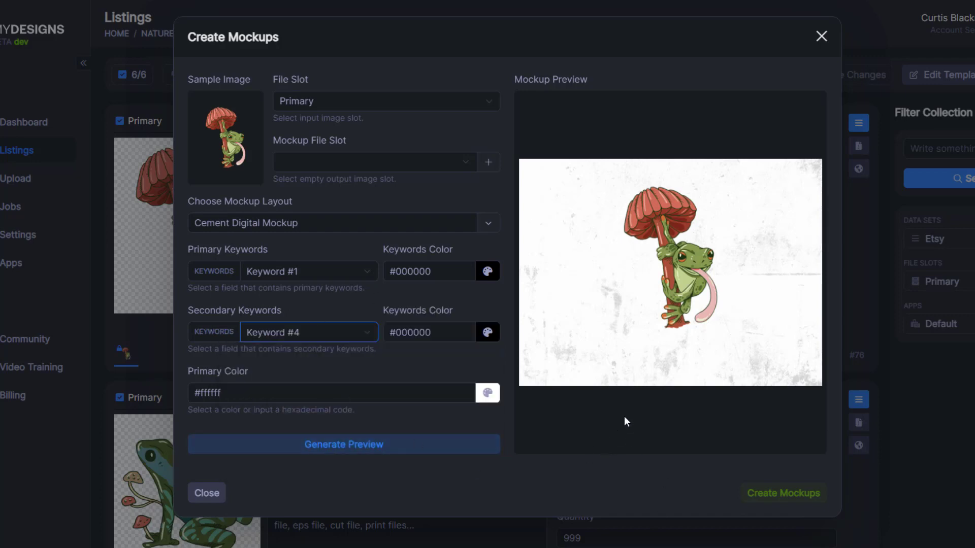
pyautogui.click(382, 447)
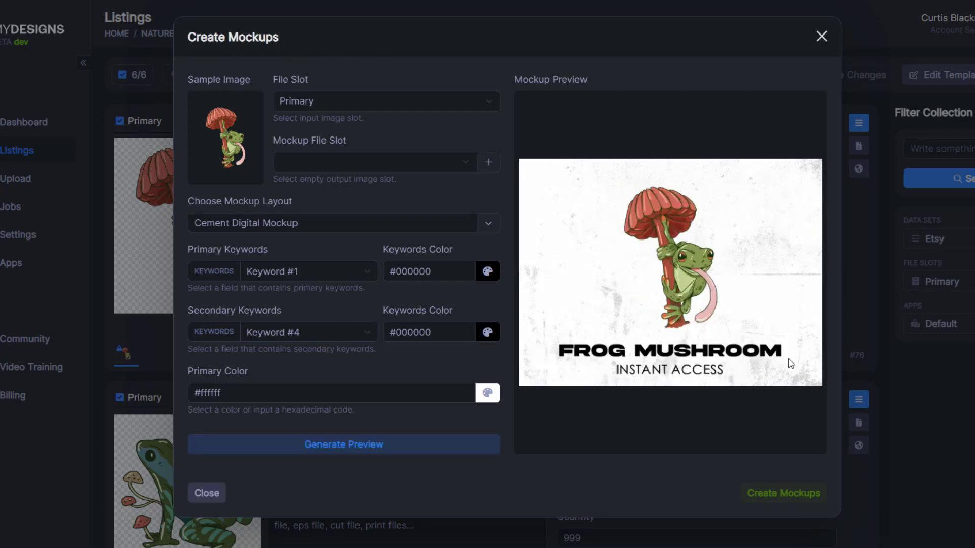
# Step: Re-preview with Keyword #3 as the secondary caption, then close the mockup window
pyautogui.click(327, 336)
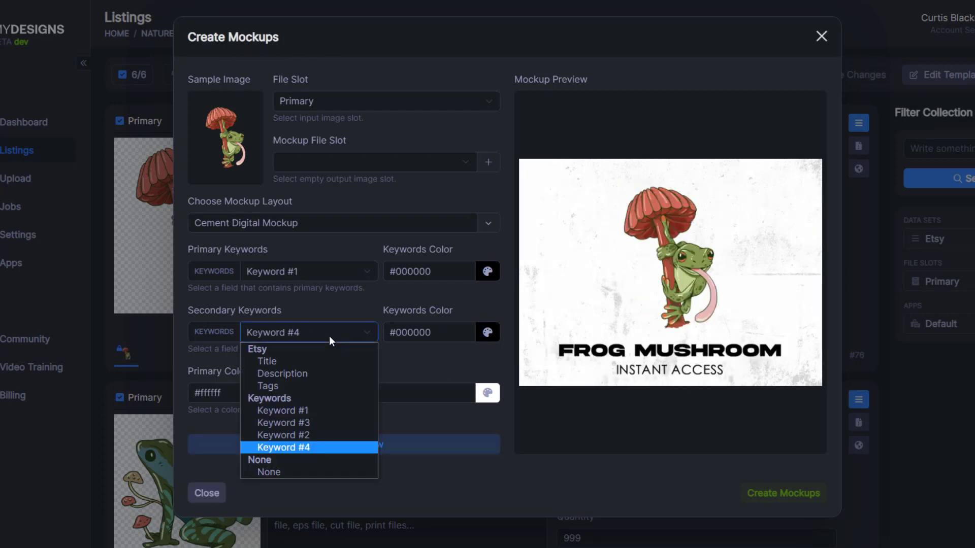
pyautogui.click(306, 435)
pyautogui.click(320, 444)
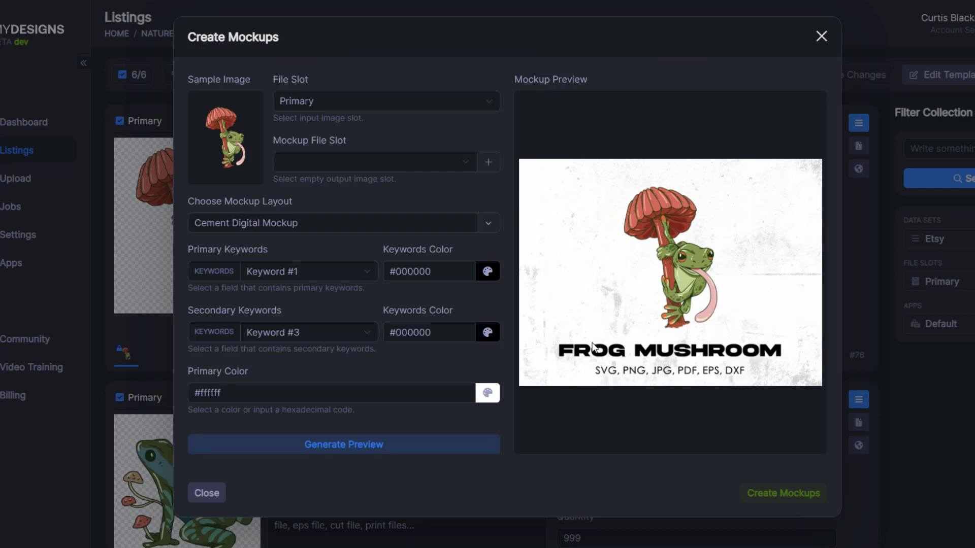
pyautogui.click(821, 35)
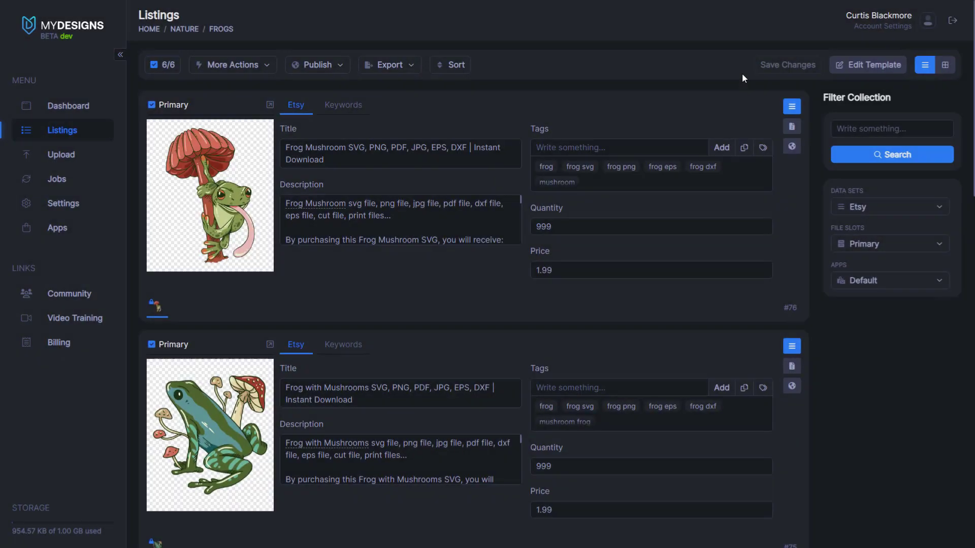
# Step: Show the Keywords data set to review each frog listing's keywords
pyautogui.click(849, 209)
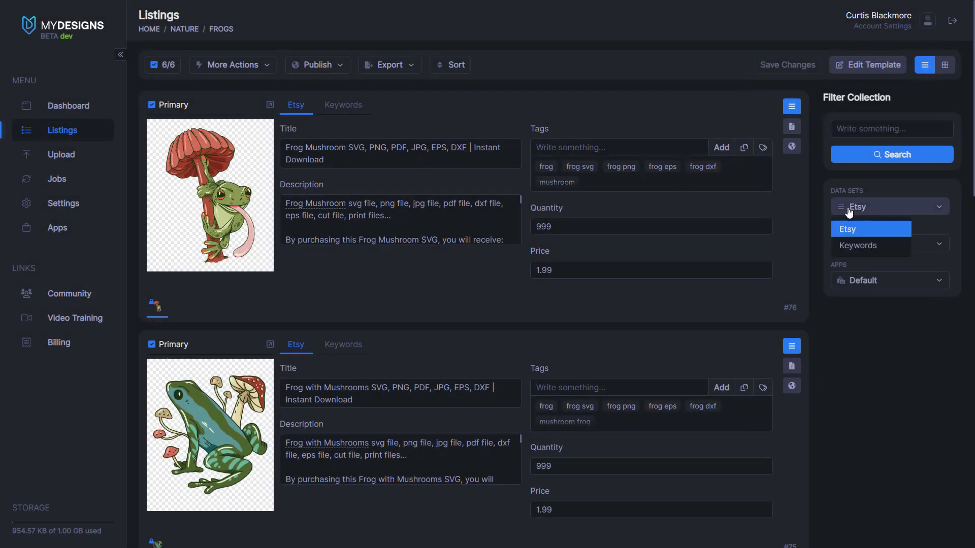
pyautogui.click(856, 247)
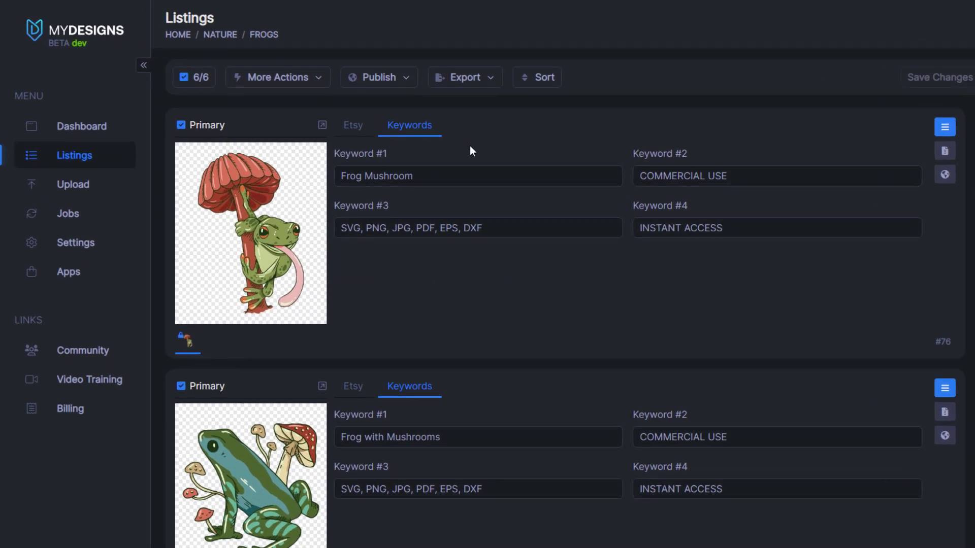
pyautogui.moveTo(467, 181); pyautogui.dragTo(324, 172)
pyautogui.click(404, 204)
# Step: Return to the Etsy details and reopen Mockups from More Actions
pyautogui.click(352, 131)
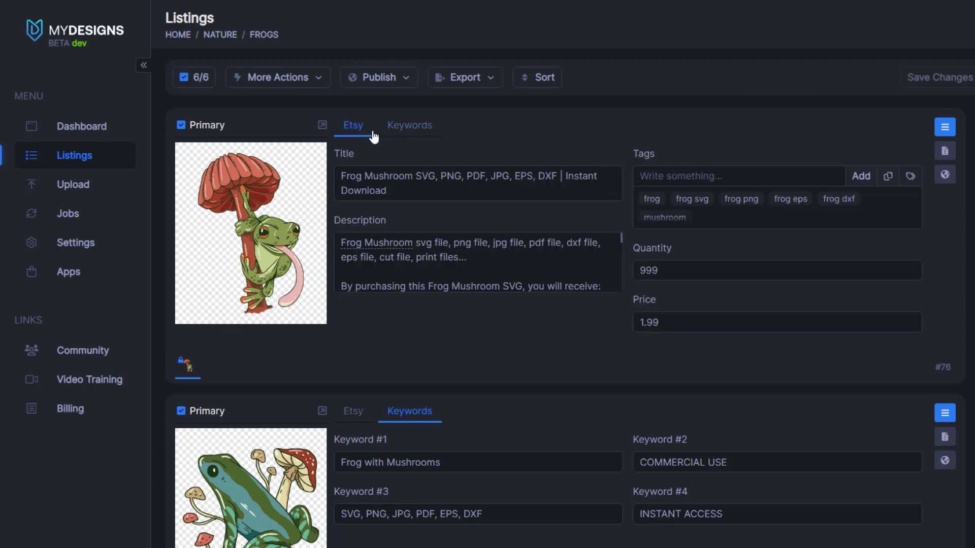
pyautogui.click(310, 82)
pyautogui.click(297, 254)
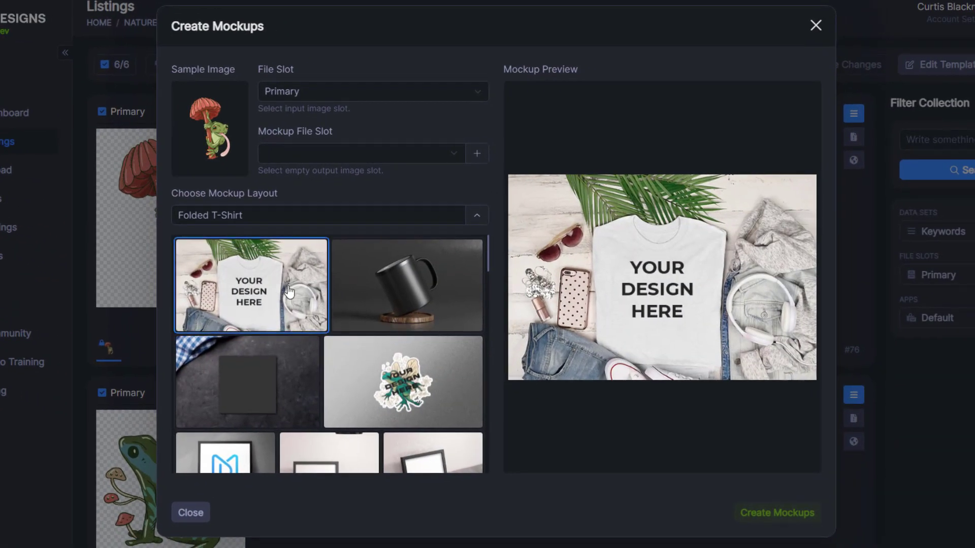
# Step: Choose the Cement Digital Mockup with Keyword #1 and Keyword #3 captions
pyautogui.scroll(-10, 356, 330)
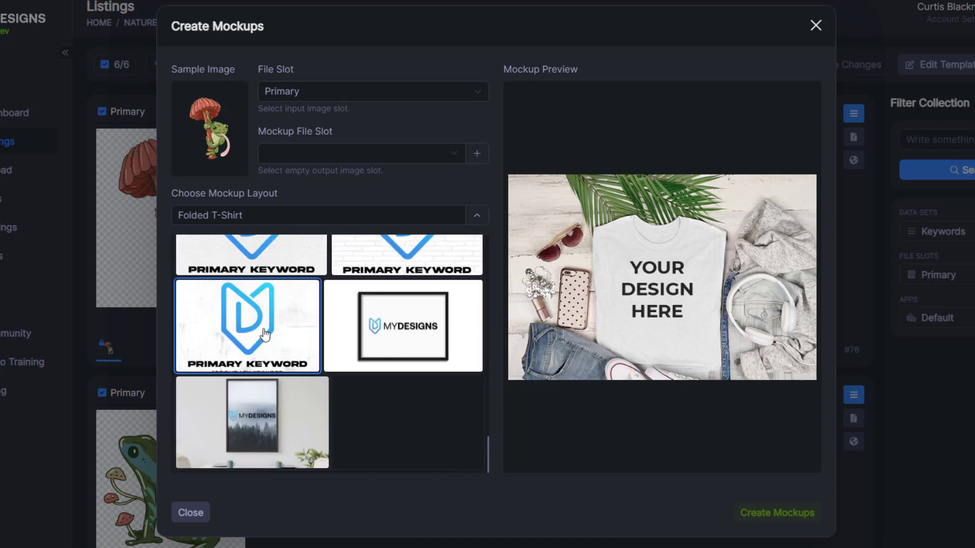
pyautogui.scroll(1, 283, 356)
pyautogui.click(283, 365)
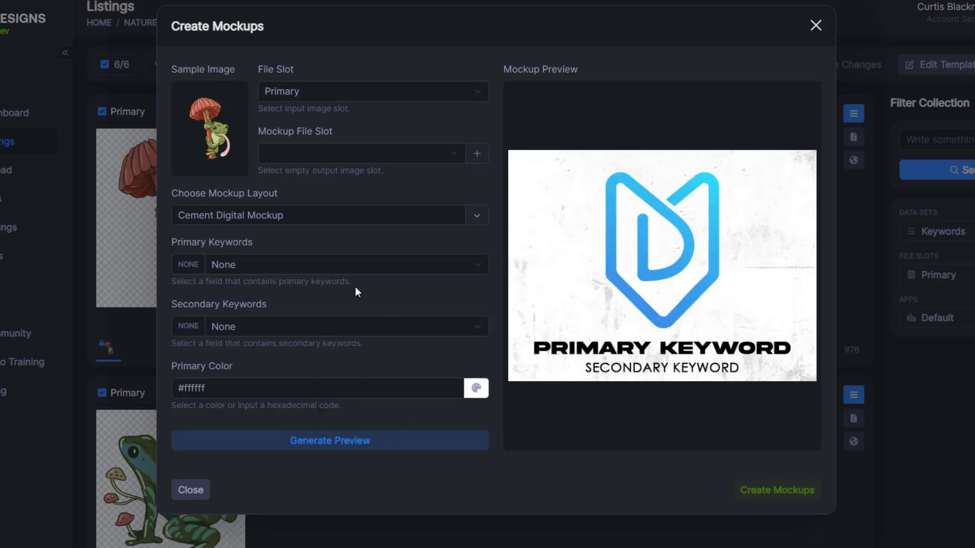
pyautogui.click(320, 263)
pyautogui.click(308, 340)
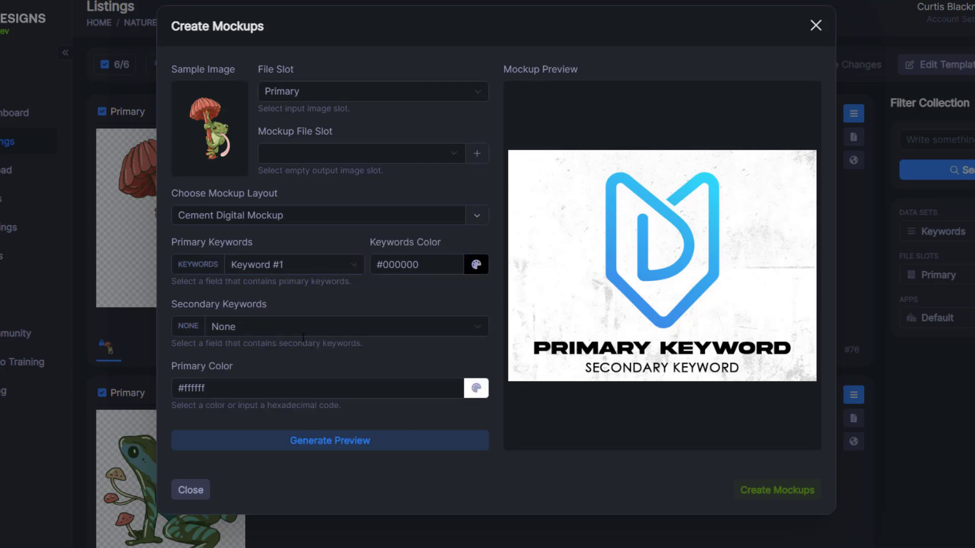
pyautogui.click(303, 330)
pyautogui.click(301, 424)
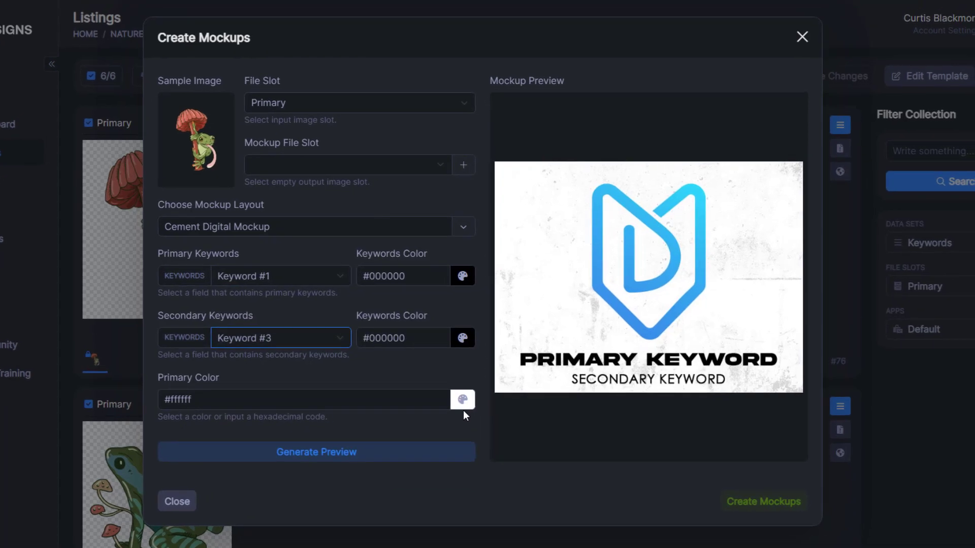
# Step: Set the mockup's primary colour to black #000000
pyautogui.click(462, 399)
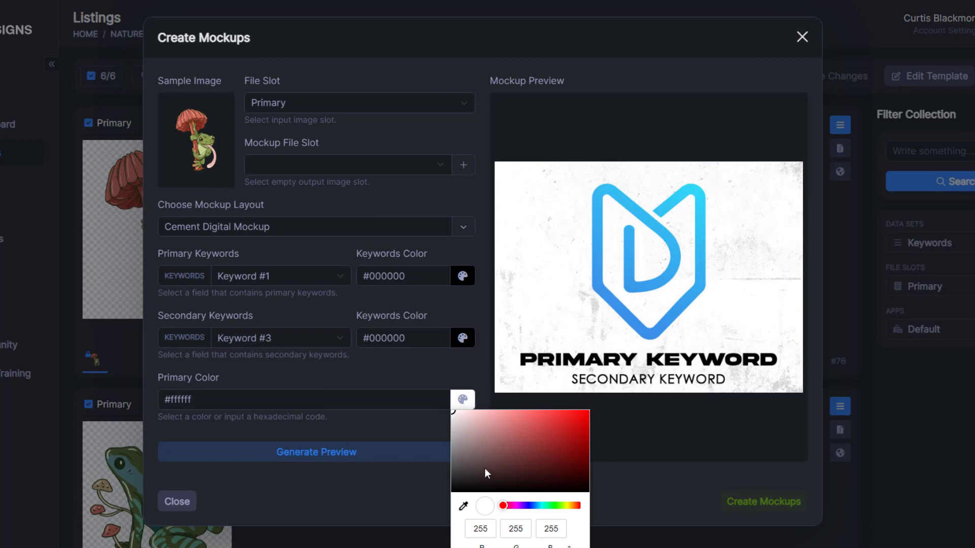
pyautogui.moveTo(487, 473)
pyautogui.mouseDown()
pyautogui.moveTo(449, 468)
pyautogui.moveTo(439, 505)
pyautogui.mouseUp()
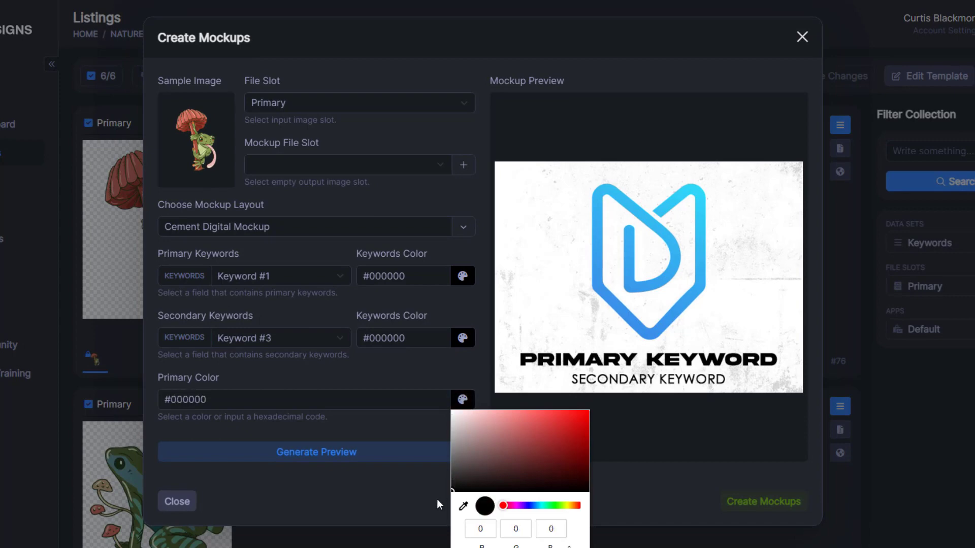
pyautogui.click(410, 494)
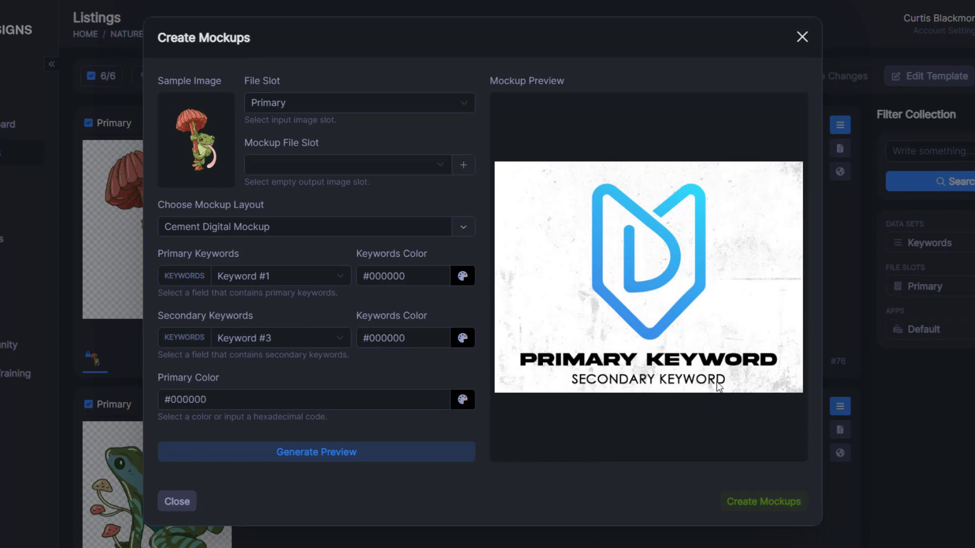
# Step: Make both caption colours white and preview the black mockup
pyautogui.click(462, 338)
pyautogui.moveTo(477, 371); pyautogui.dragTo(444, 282)
pyautogui.click(459, 287)
pyautogui.click(462, 275)
pyautogui.click(420, 360)
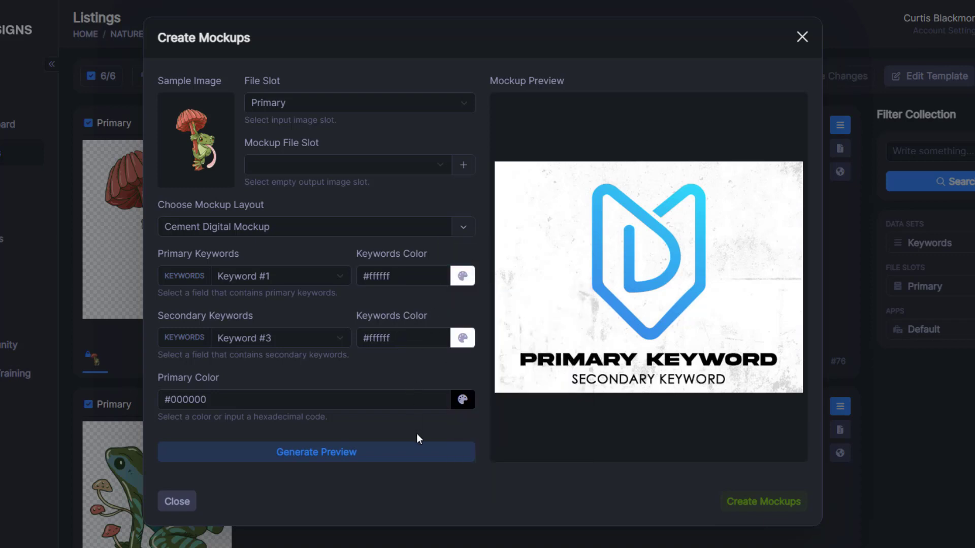
pyautogui.click(399, 452)
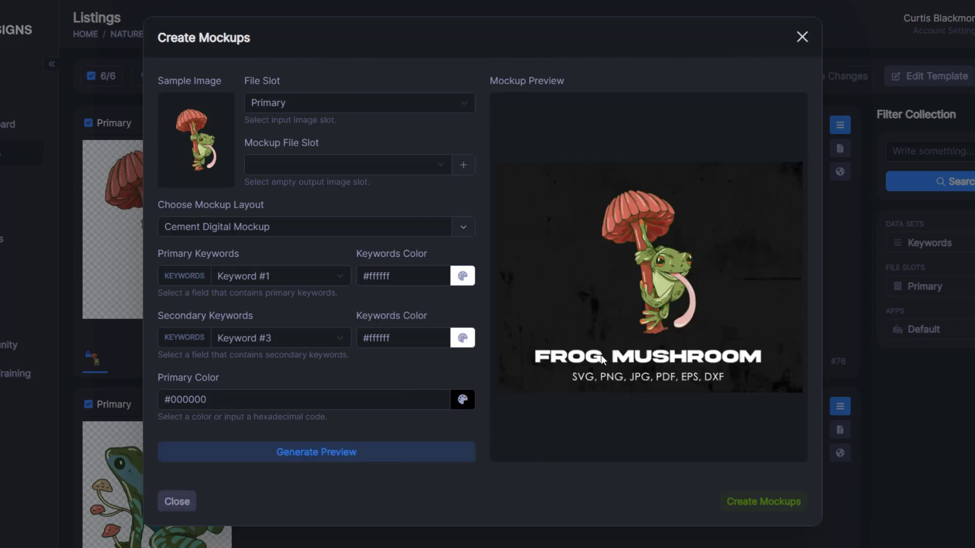
# Step: Change the primary colour to red #ff2424 and preview
pyautogui.click(462, 399)
pyautogui.moveTo(496, 433); pyautogui.dragTo(562, 407)
pyautogui.click(388, 426)
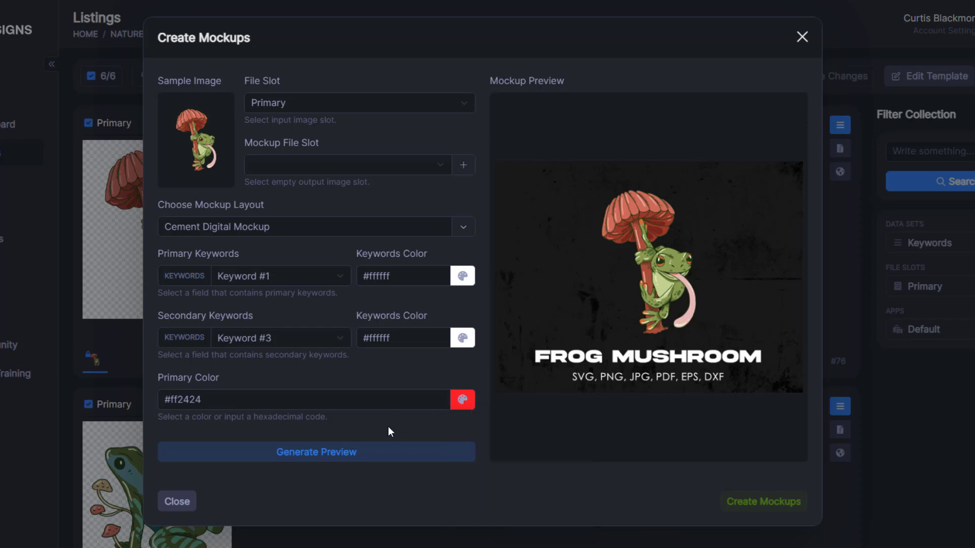
pyautogui.click(395, 455)
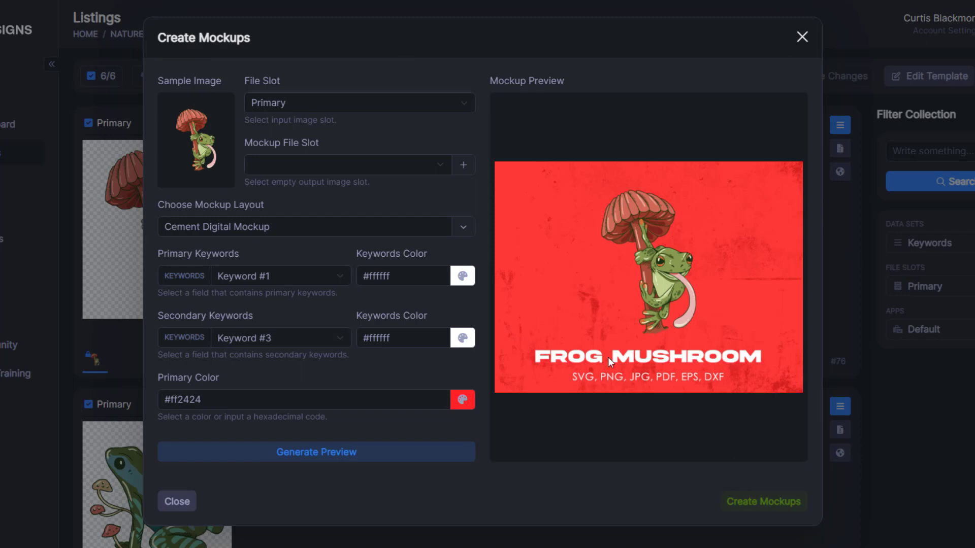
# Step: Change the primary colour to green #298b27 and preview
pyautogui.click(453, 399)
pyautogui.moveTo(539, 501); pyautogui.dragTo(555, 505)
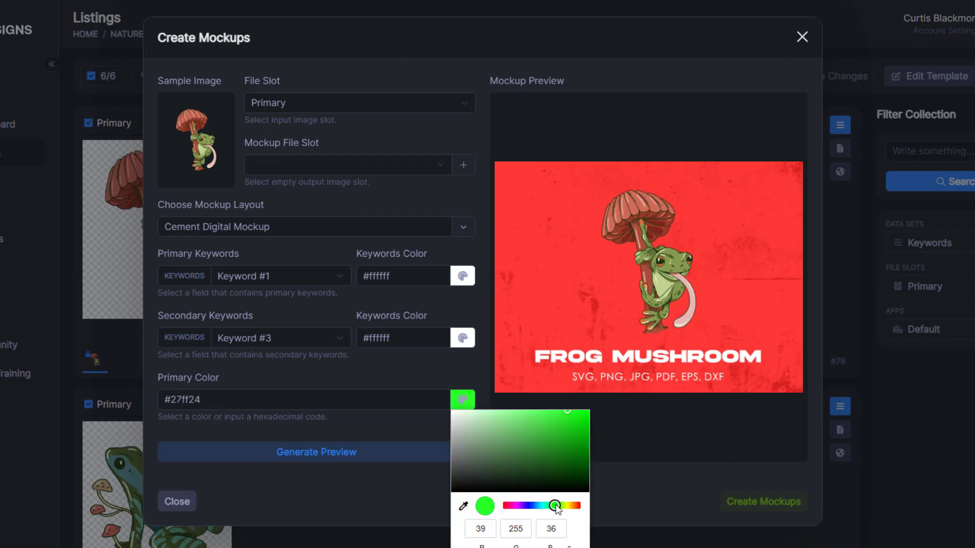
pyautogui.moveTo(569, 429); pyautogui.dragTo(550, 448)
pyautogui.click(386, 452)
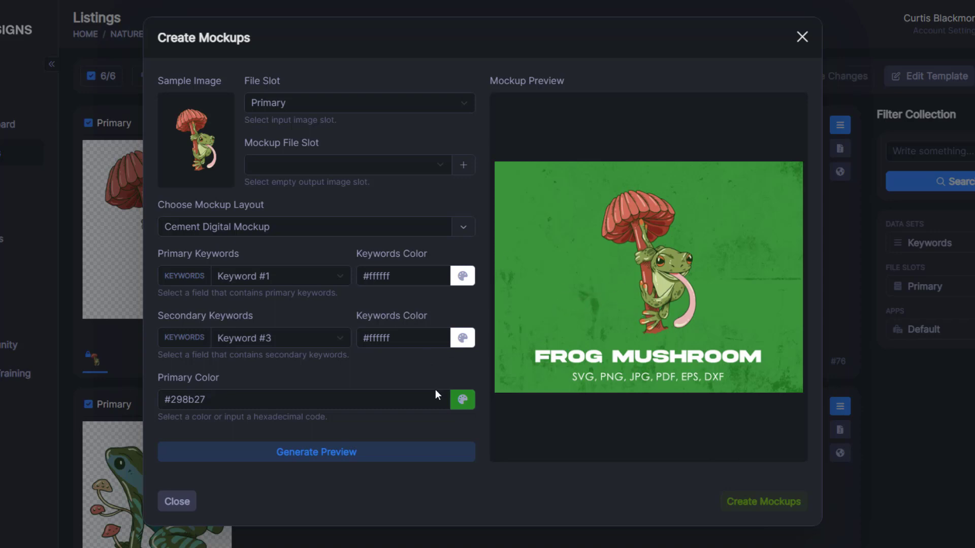
# Step: Set the primary colour back to white and both caption colours to black
pyautogui.click(468, 408)
pyautogui.click(453, 411)
pyautogui.click(405, 380)
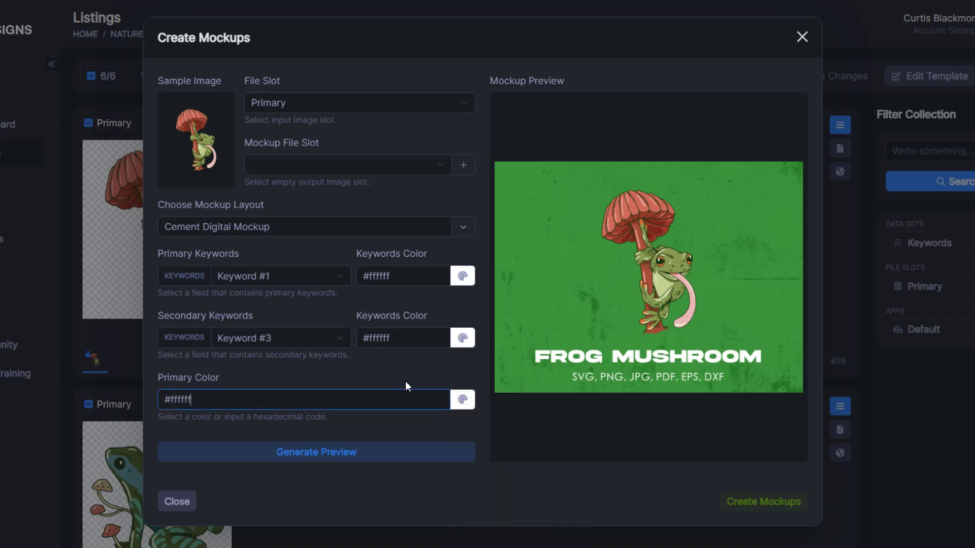
pyautogui.click(462, 338)
pyautogui.moveTo(471, 370); pyautogui.dragTo(444, 432)
pyautogui.click(395, 359)
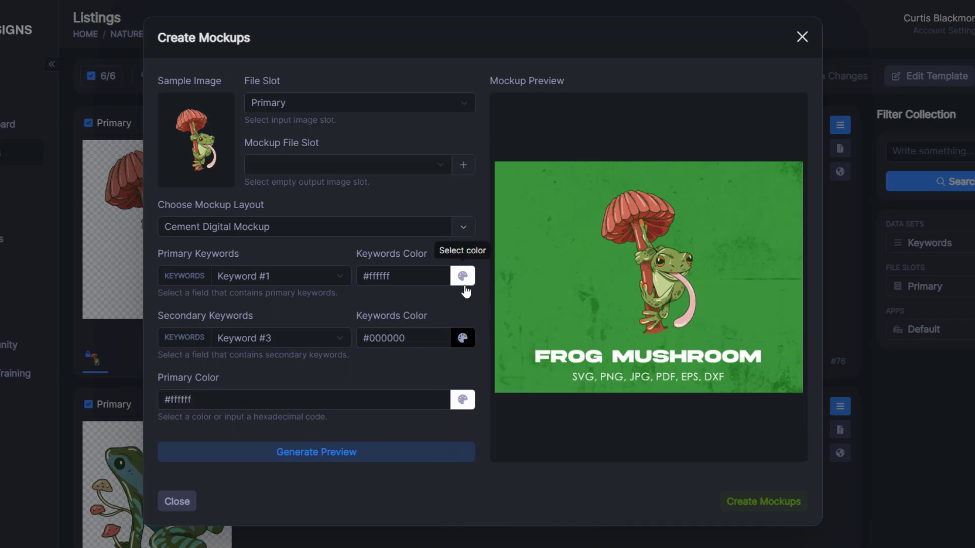
pyautogui.click(462, 276)
pyautogui.moveTo(483, 327); pyautogui.dragTo(389, 370)
pyautogui.click(390, 370)
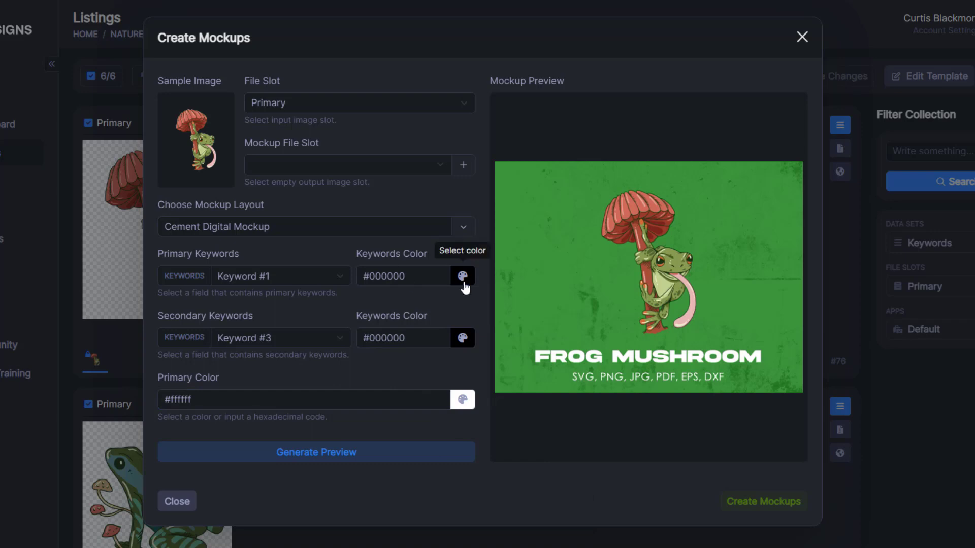
# Step: Lighten the secondary caption to dark grey #2e2e2e and preview
pyautogui.click(468, 345)
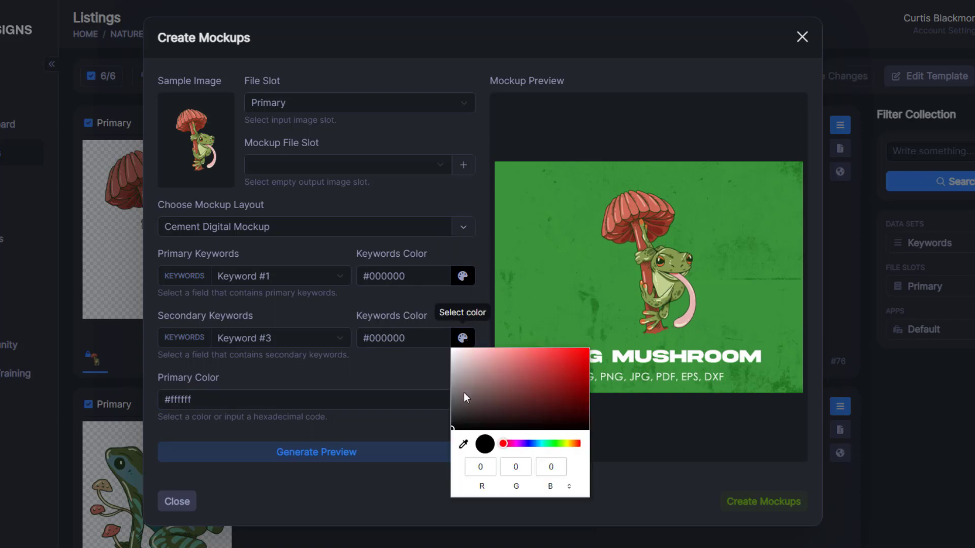
pyautogui.moveTo(464, 392); pyautogui.dragTo(442, 415)
pyautogui.click(468, 350)
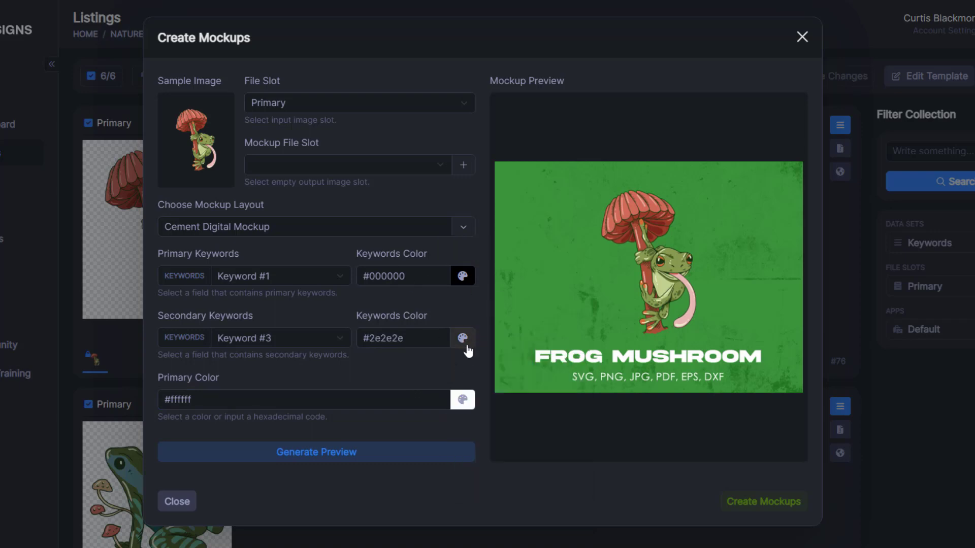
pyautogui.click(422, 459)
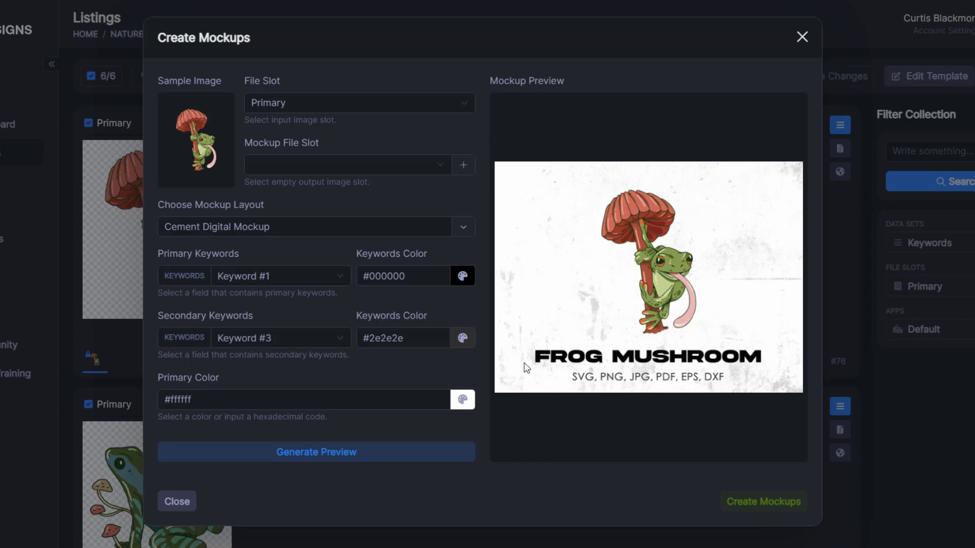
# Step: Add a file slot named Etsy Mockup 1 and create mockups for all six frog listings
pyautogui.click(464, 165)
pyautogui.click(385, 165)
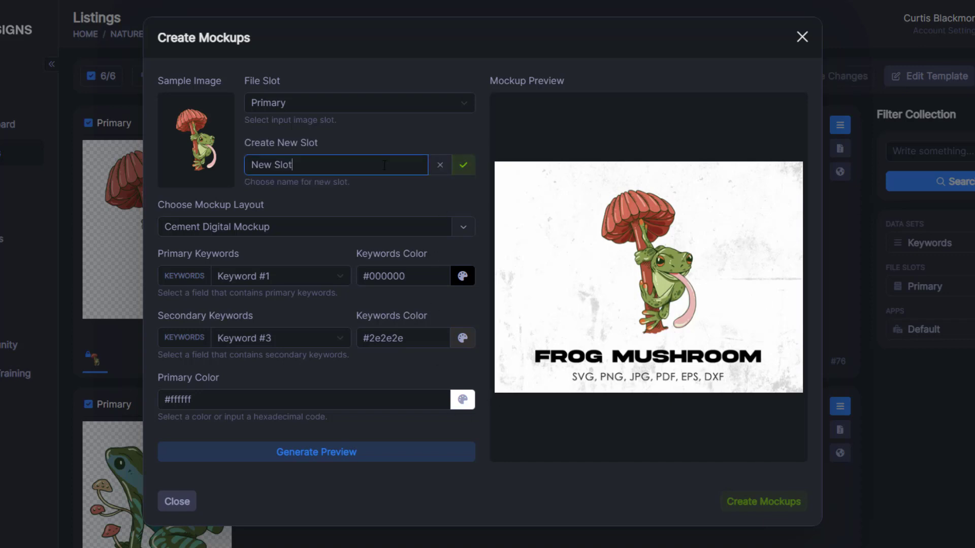
pyautogui.write('Etsy')
pyautogui.write('Mockup 1')
pyautogui.click(463, 165)
pyautogui.click(603, 143)
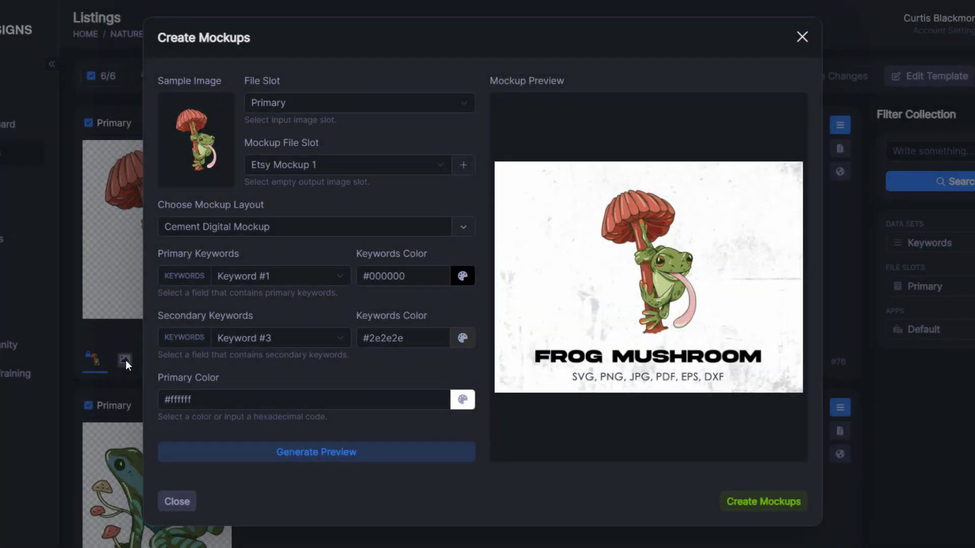
pyautogui.click(743, 504)
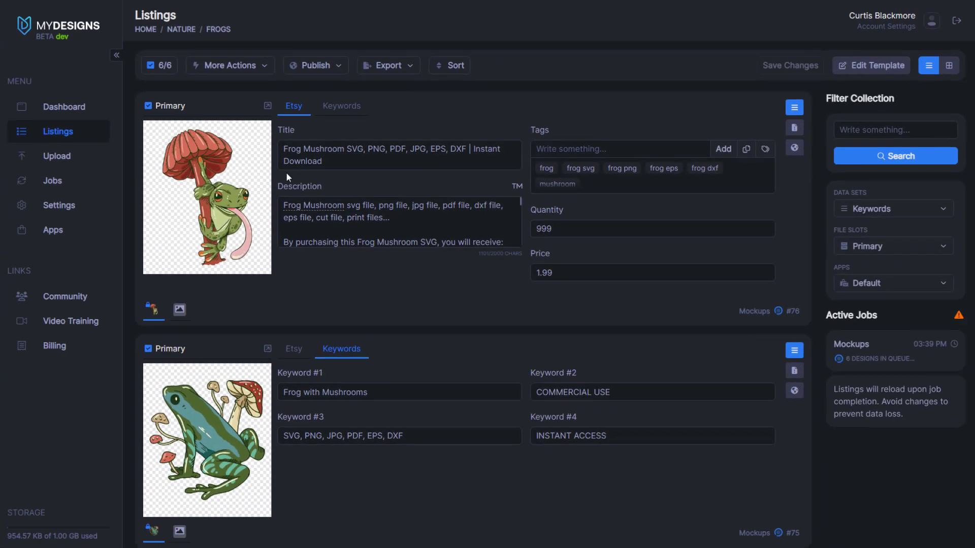
# Step: Filter listings to the Etsy Mockup 1 file slot and show them in grid view
pyautogui.scroll(-15, 226, 238)
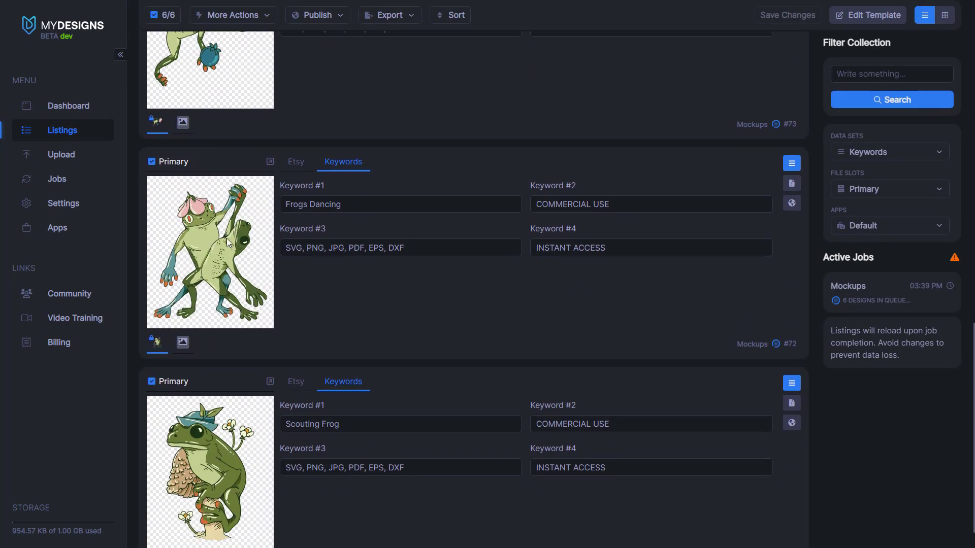
pyautogui.scroll(15, 230, 340)
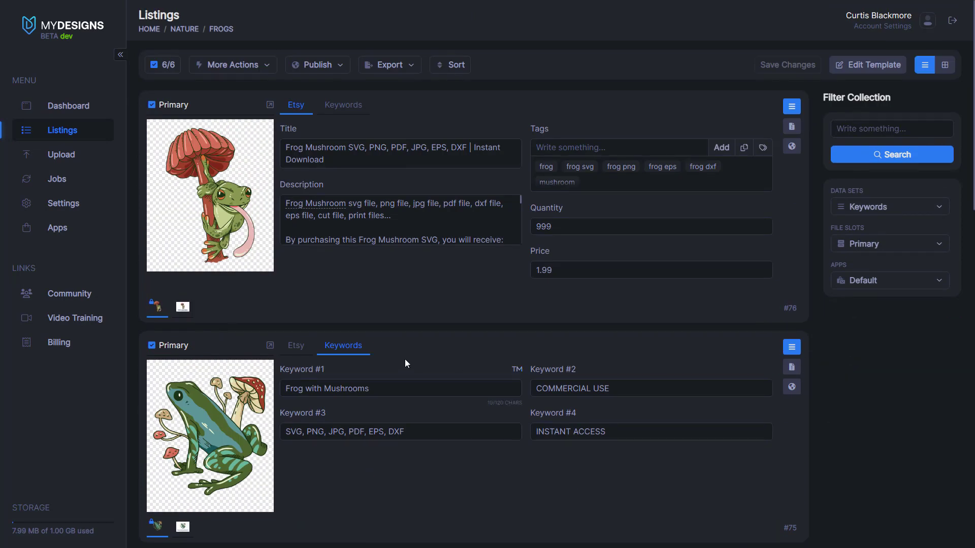
pyautogui.click(890, 247)
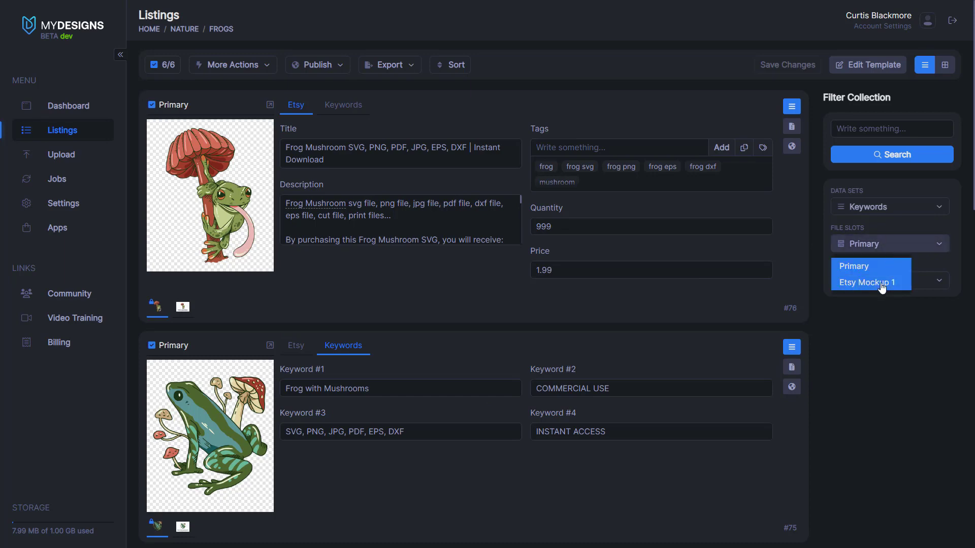
pyautogui.click(882, 286)
pyautogui.click(945, 66)
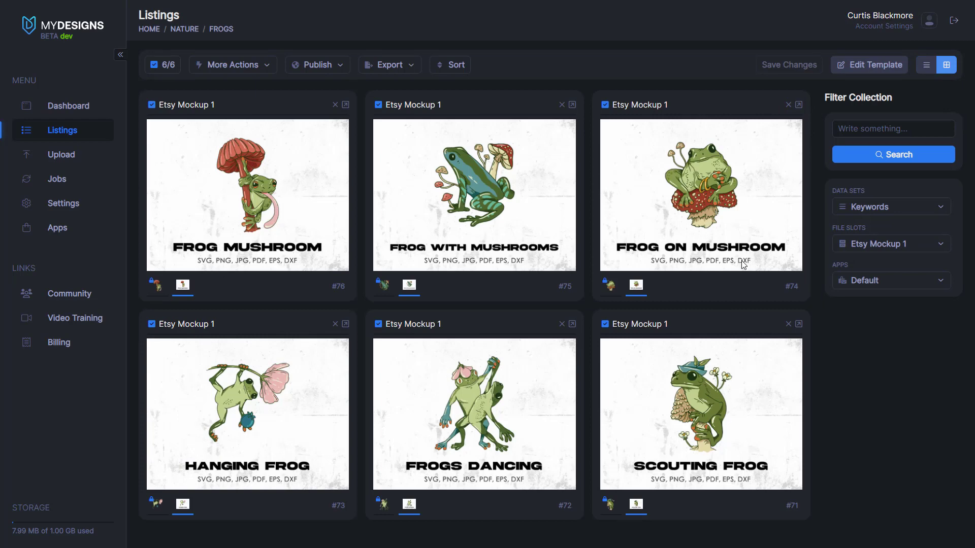
# Step: Show the Primary design files again and return the listings to list view
pyautogui.click(873, 244)
pyautogui.click(868, 279)
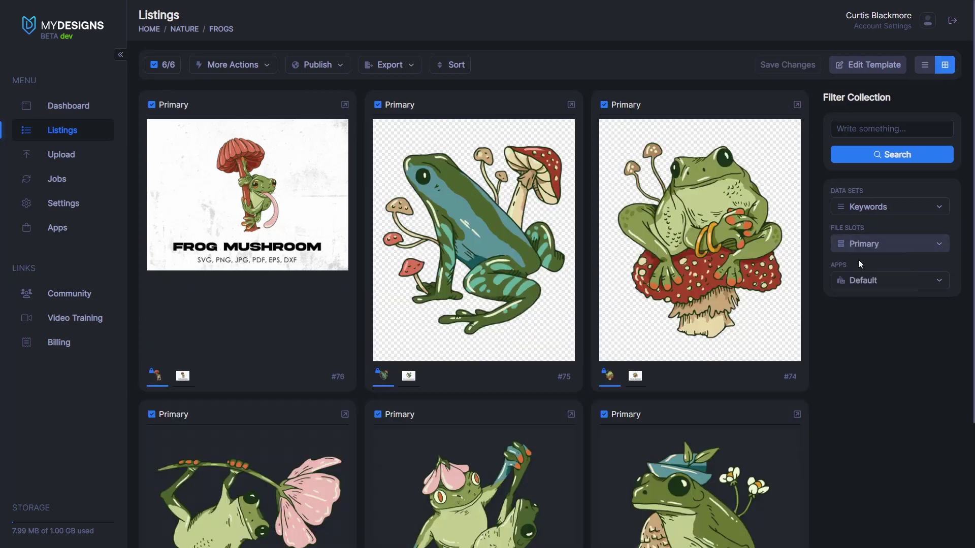
pyautogui.click(925, 65)
# Step: Start mockups for the selected listings and pick the Bricks Digital Mockup layout
pyautogui.click(231, 66)
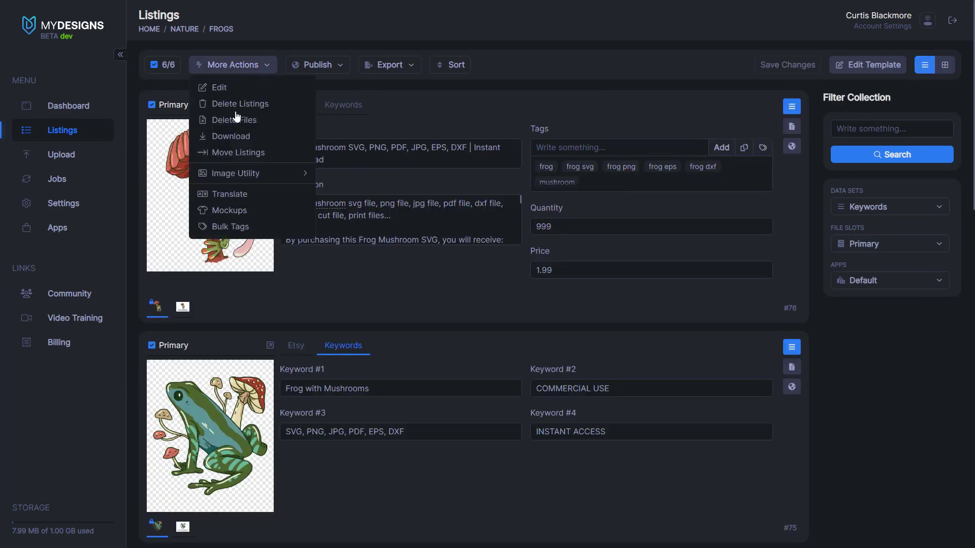
pyautogui.click(231, 210)
pyautogui.scroll(-5, 435, 268)
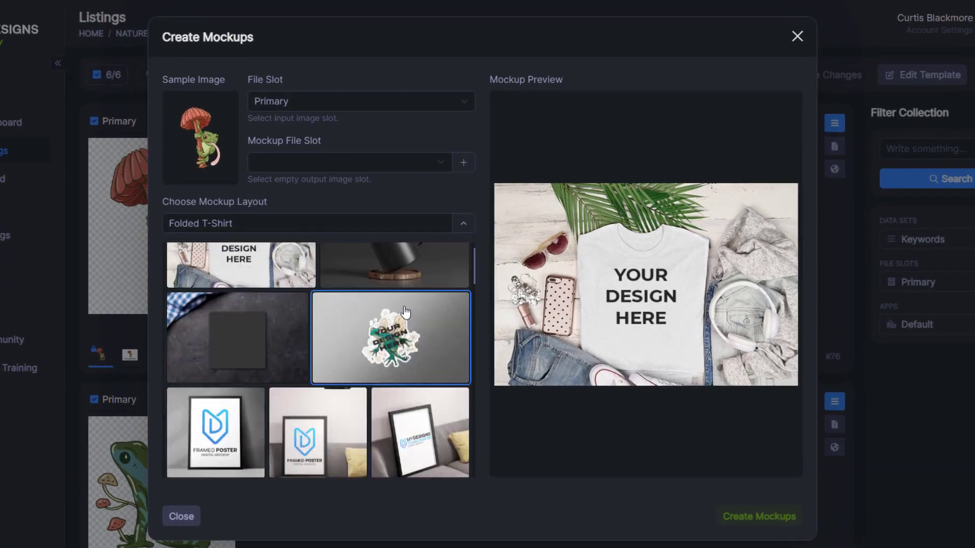
pyautogui.scroll(3, 418, 313)
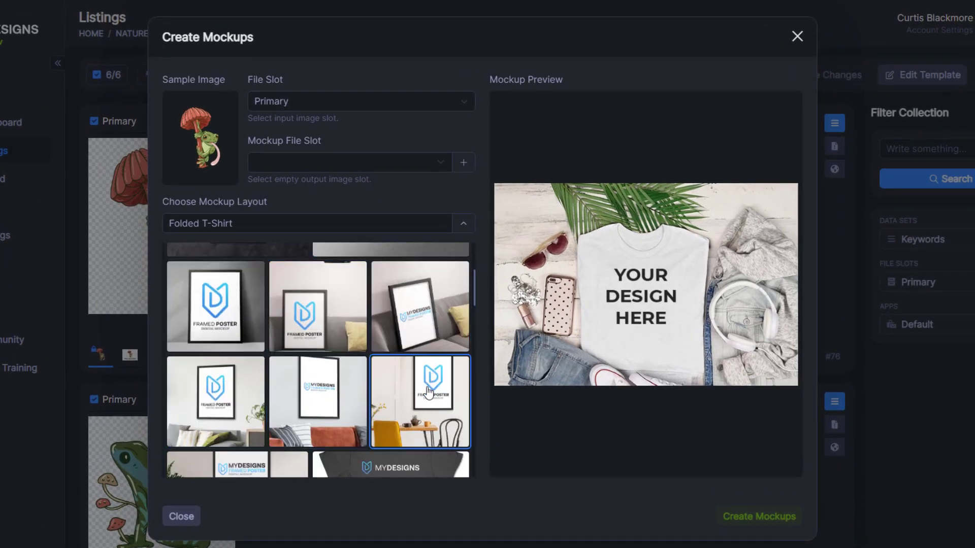
pyautogui.scroll(-5, 291, 405)
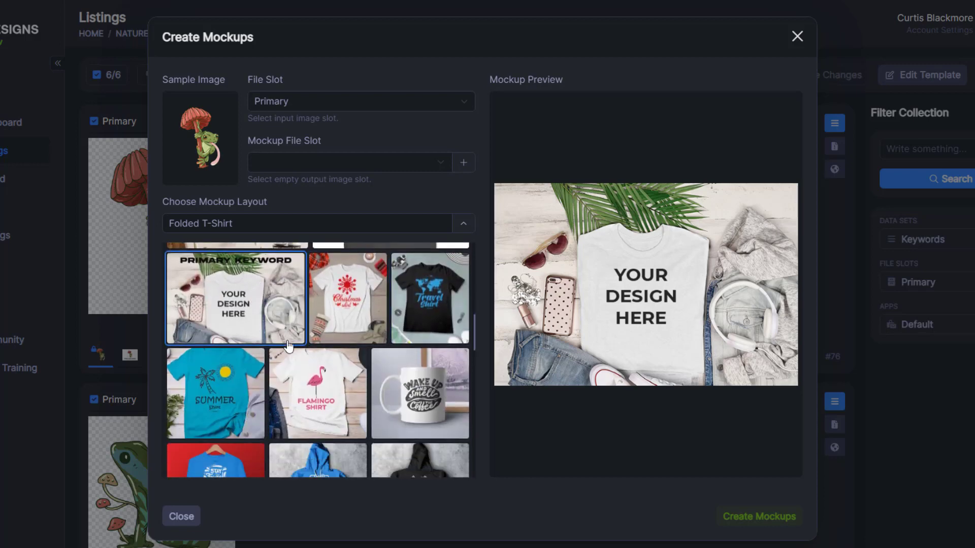
pyautogui.scroll(-2, 291, 371)
pyautogui.scroll(-10, 300, 344)
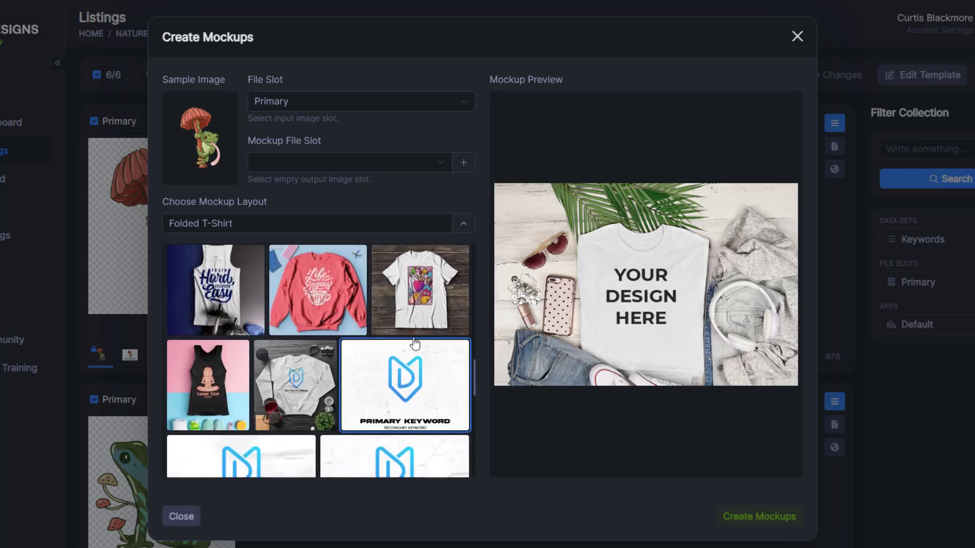
pyautogui.scroll(-8, 422, 333)
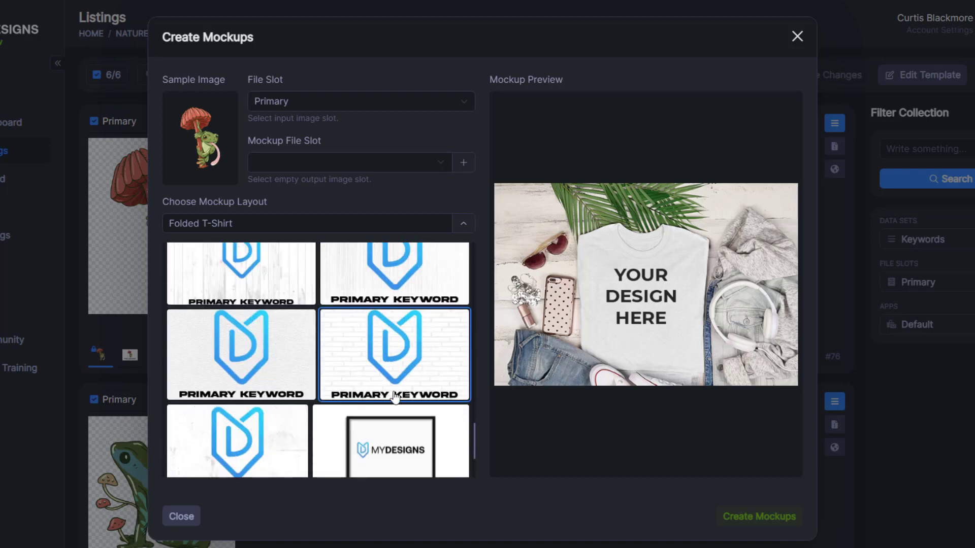
pyautogui.scroll(1, 284, 381)
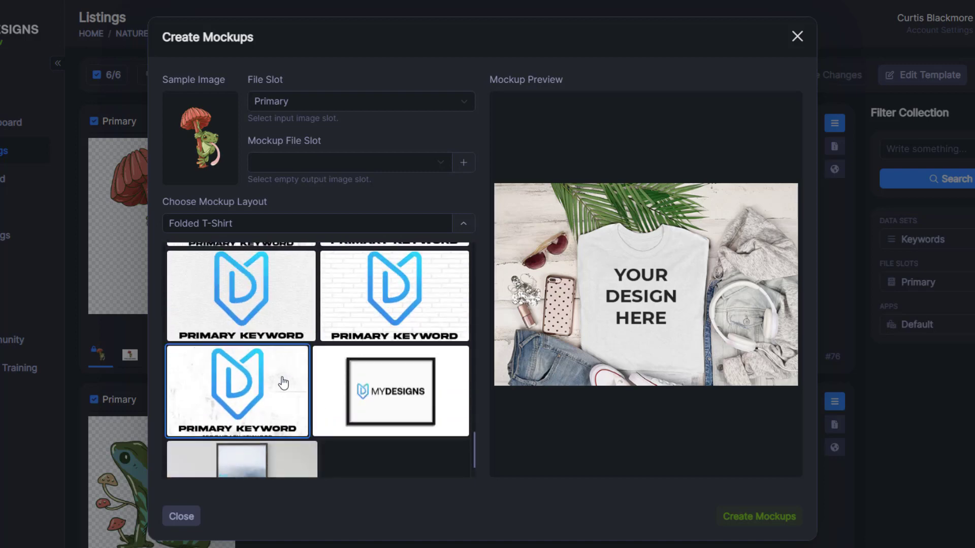
pyautogui.scroll(4, 260, 398)
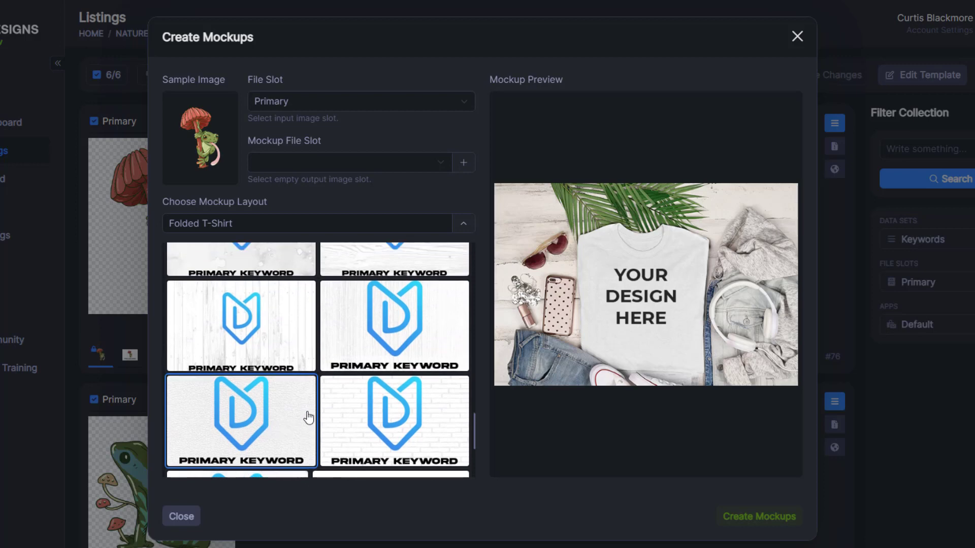
pyautogui.scroll(-3, 319, 419)
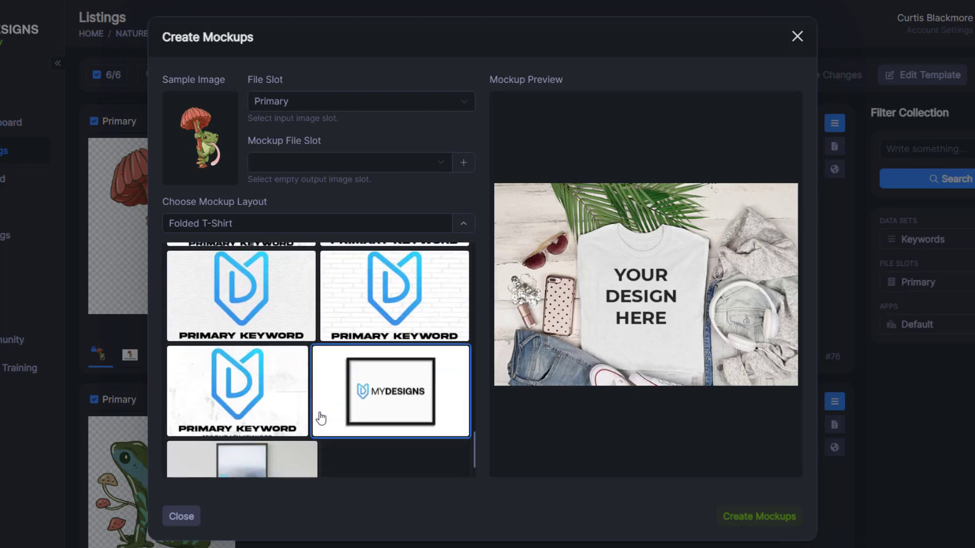
pyautogui.scroll(1, 336, 402)
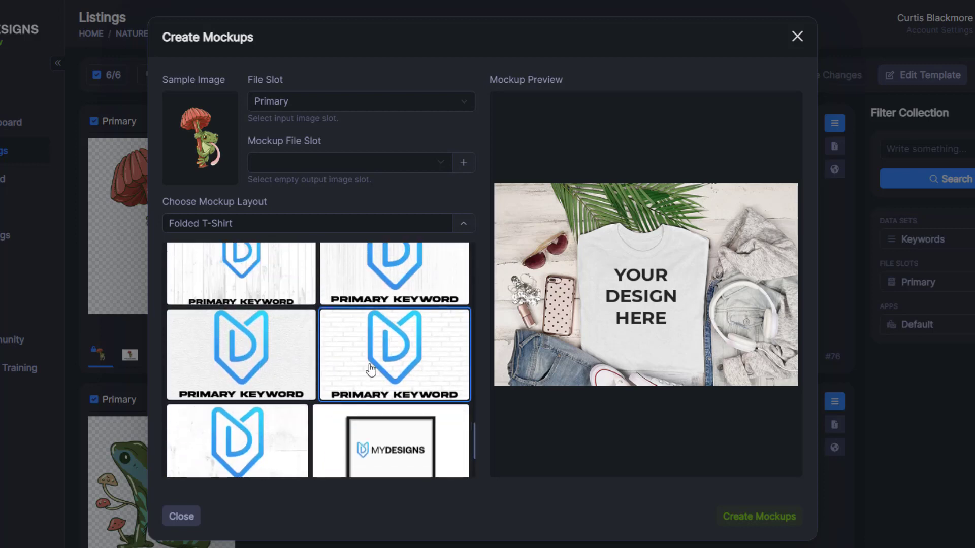
pyautogui.click(350, 366)
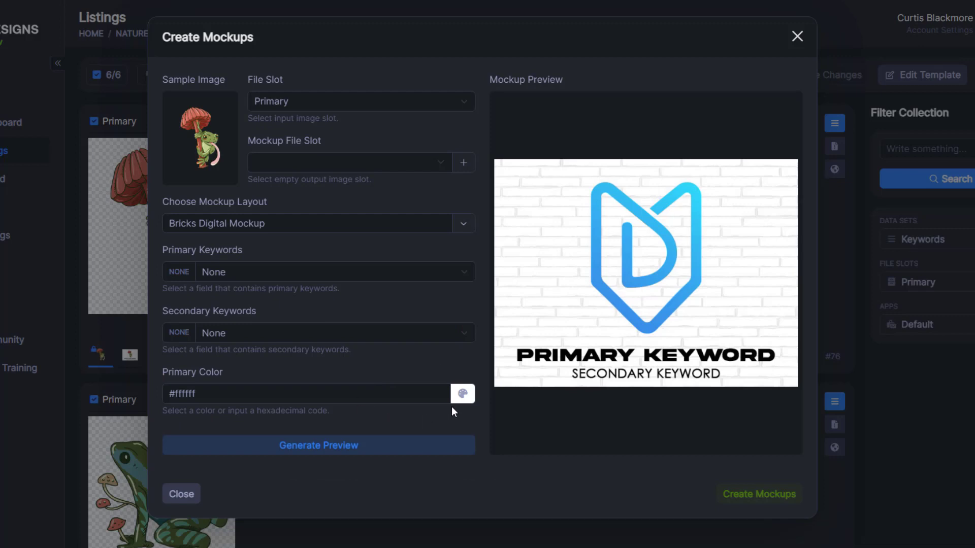
# Step: Set the primary colour to light grey #b8b8b8 and preview the brick mockup
pyautogui.click(462, 394)
pyautogui.moveTo(467, 428); pyautogui.dragTo(438, 427)
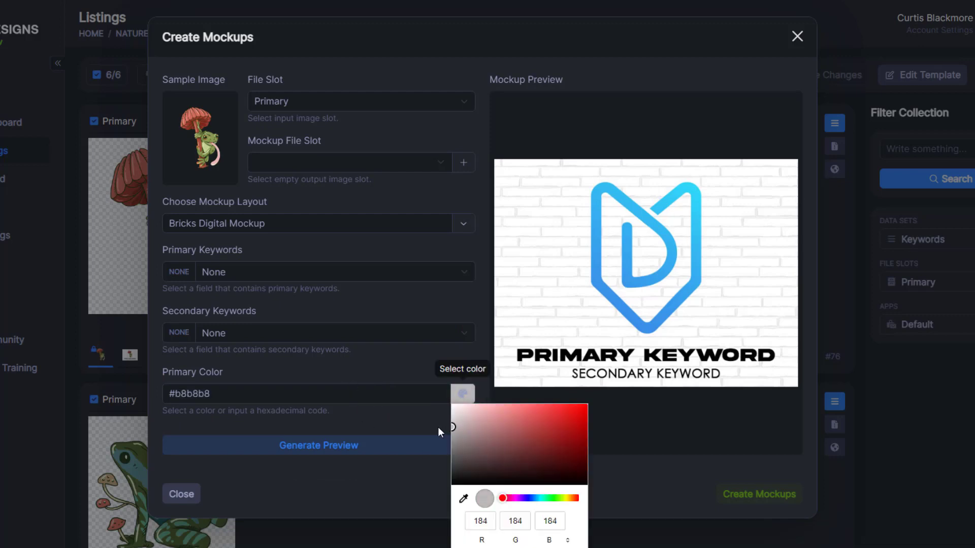
pyautogui.click(398, 441)
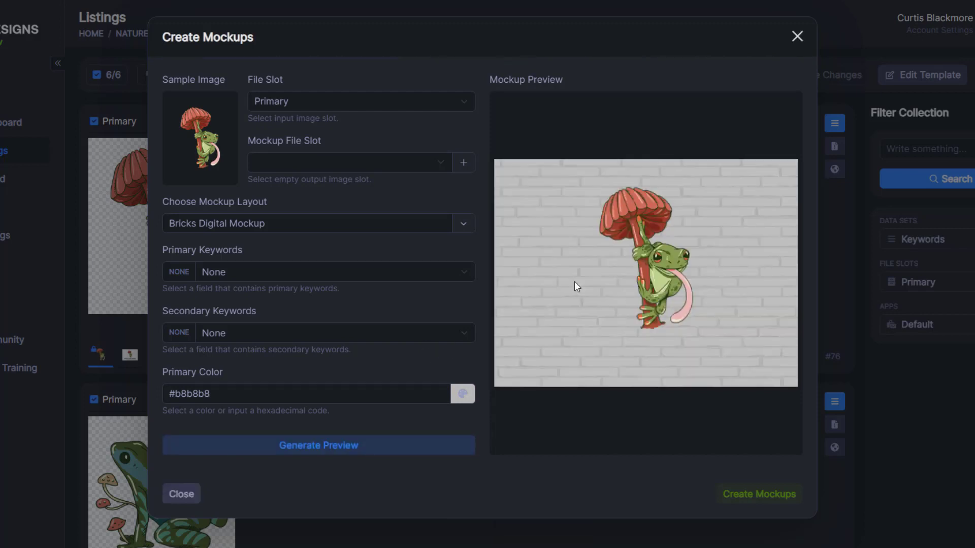
# Step: Change the primary colour to green #5cbc7e
pyautogui.click(462, 394)
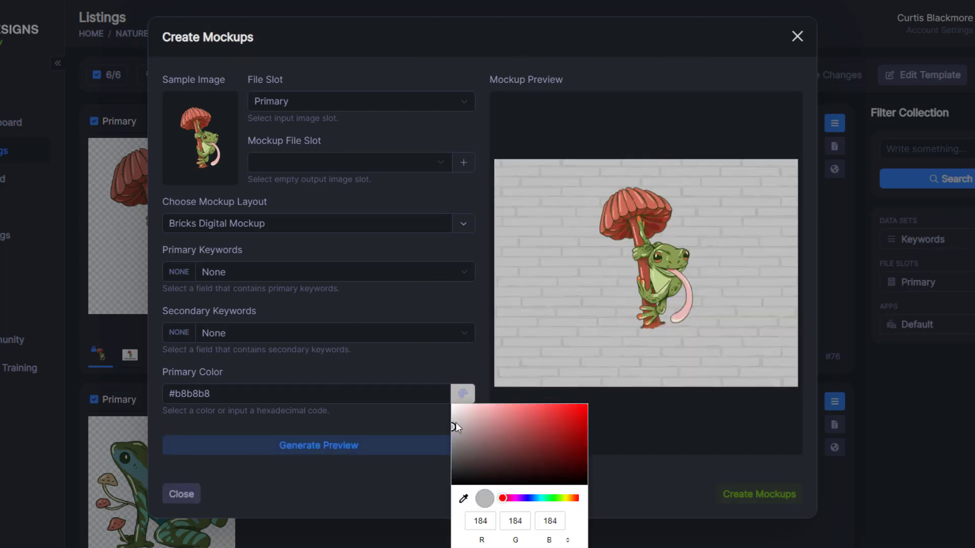
pyautogui.moveTo(536, 500); pyautogui.dragTo(549, 499)
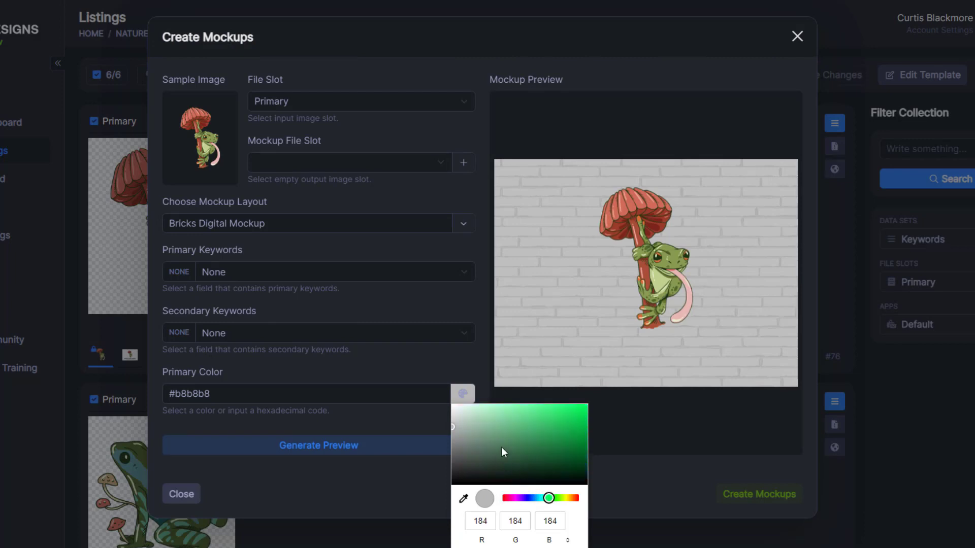
pyautogui.moveTo(501, 447)
pyautogui.mouseDown()
pyautogui.moveTo(515, 403)
pyautogui.moveTo(521, 425)
pyautogui.mouseUp()
pyautogui.click(374, 414)
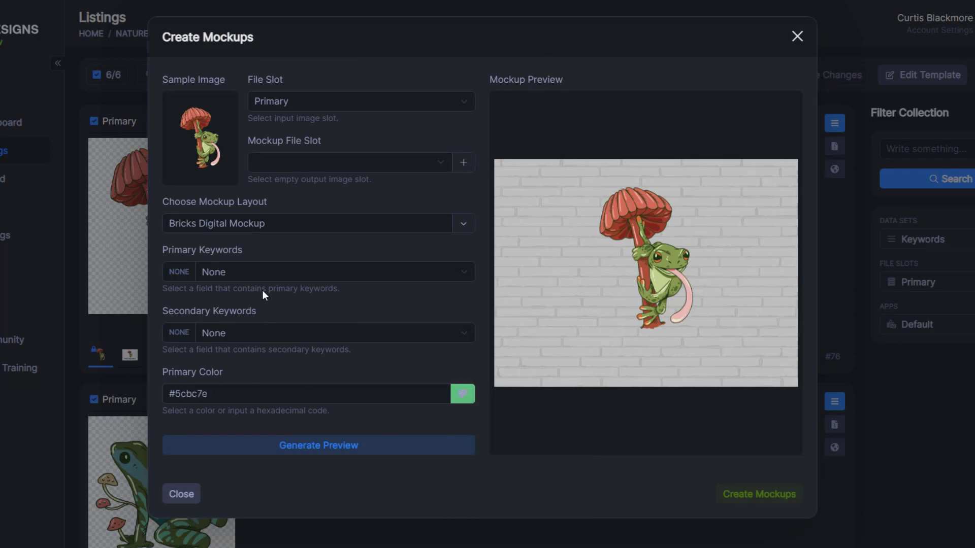
# Step: Use Keyword #1 as primary and Keyword #3 as secondary keywords, then preview
pyautogui.click(275, 271)
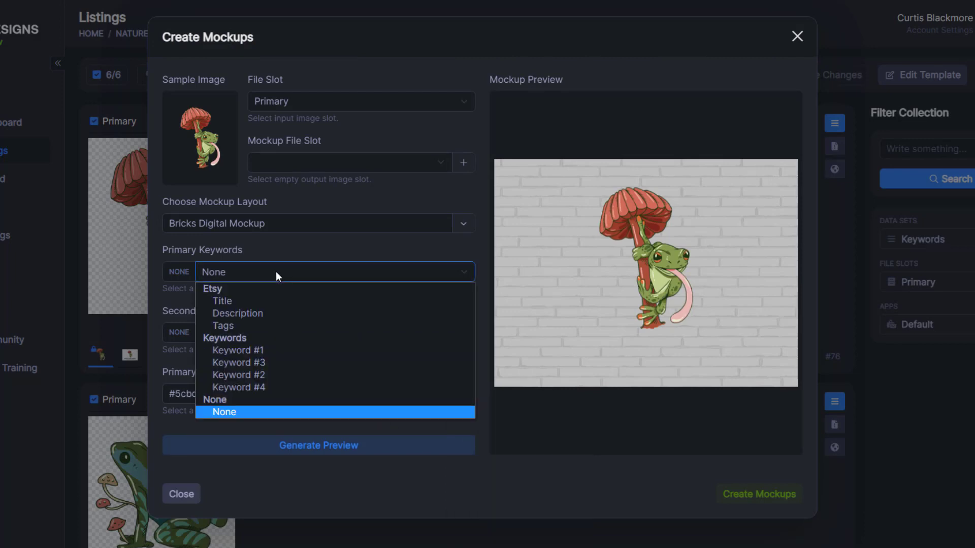
pyautogui.click(268, 350)
pyautogui.click(269, 333)
pyautogui.click(284, 422)
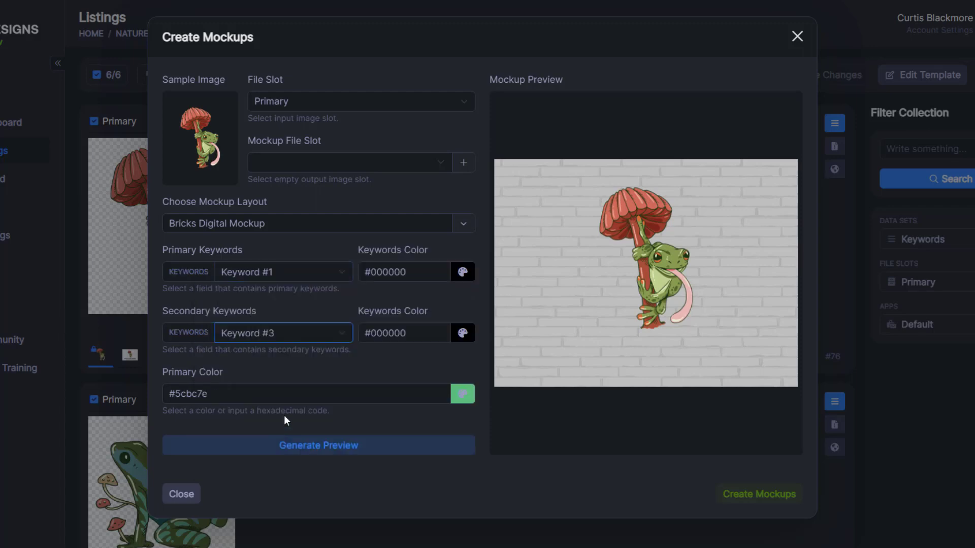
pyautogui.click(305, 333)
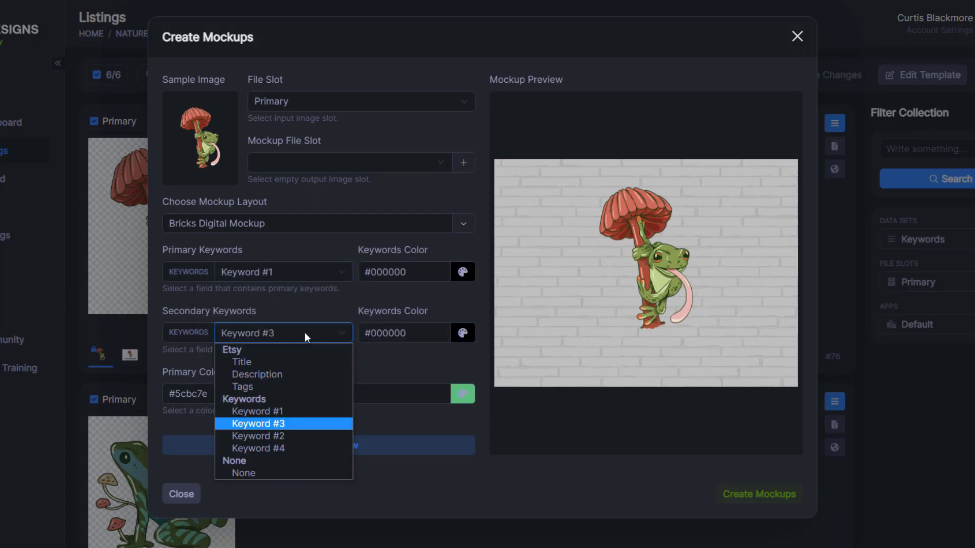
pyautogui.click(305, 333)
pyautogui.click(300, 441)
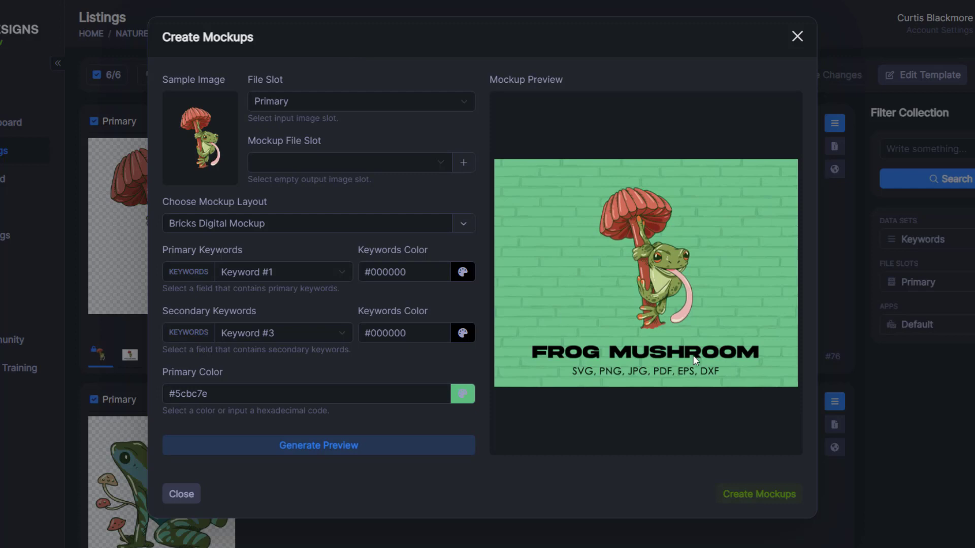
# Step: Set the primary colour back to white #ffffff and regenerate the preview
pyautogui.click(462, 393)
pyautogui.click(454, 400)
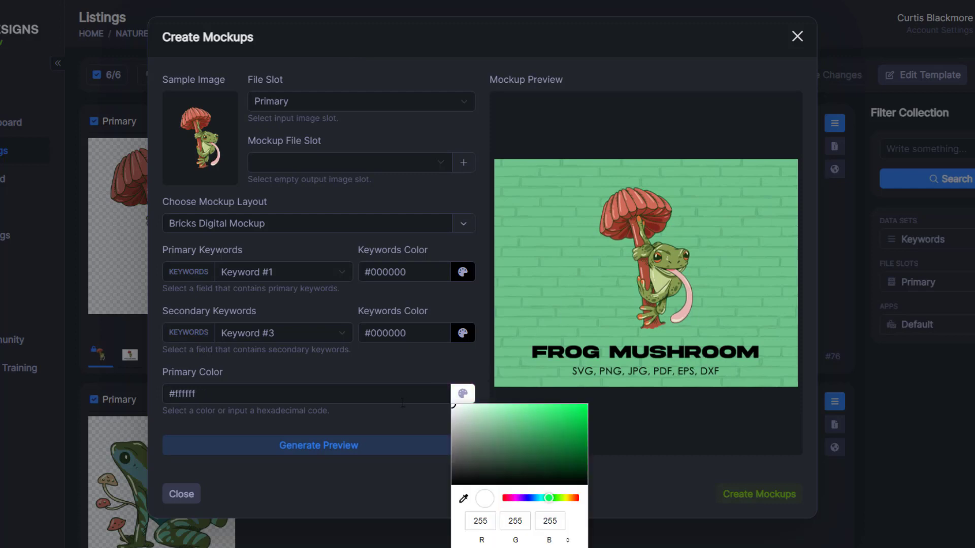
pyautogui.click(376, 449)
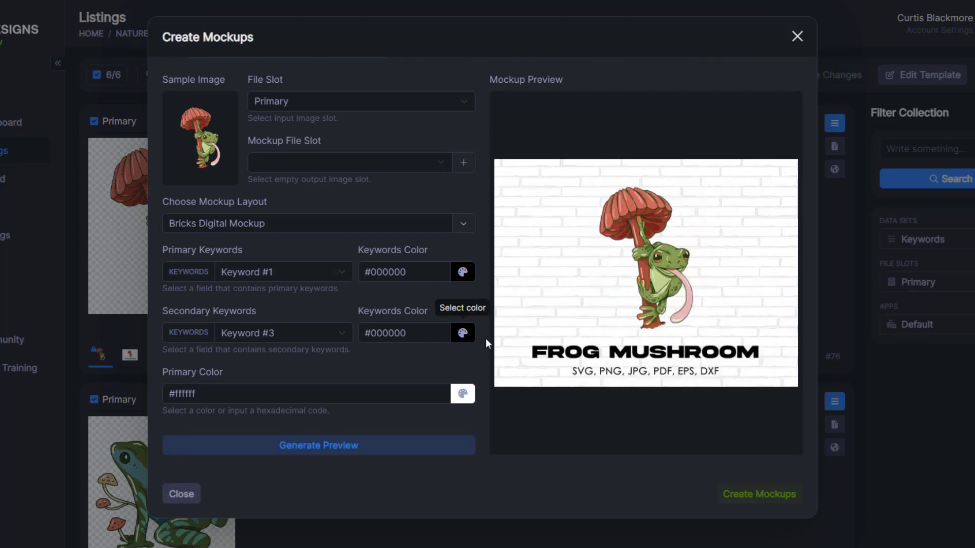
# Step: Darken the secondary keyword text to #3b3b3b and preview the mockup
pyautogui.click(463, 333)
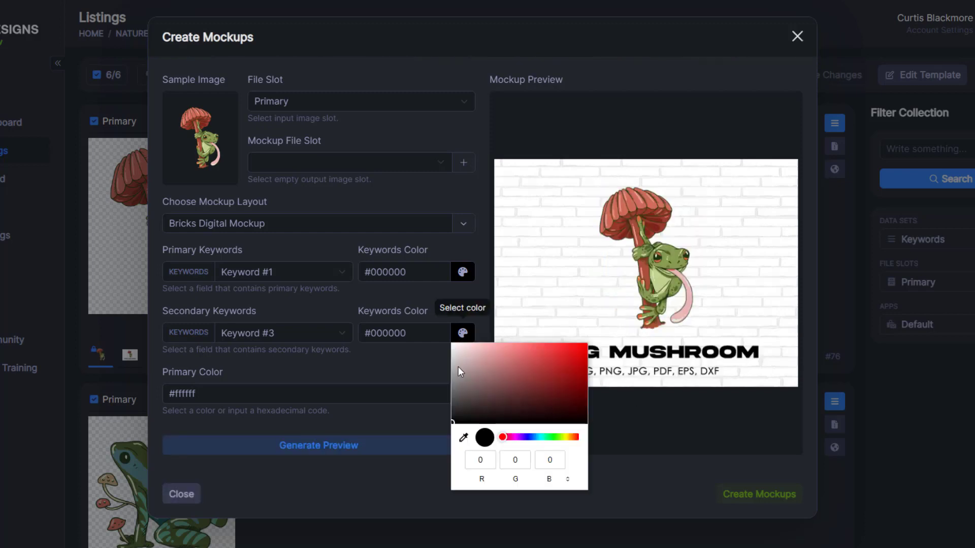
pyautogui.moveTo(452, 397)
pyautogui.mouseDown()
pyautogui.moveTo(451, 415)
pyautogui.moveTo(443, 370)
pyautogui.moveTo(434, 404)
pyautogui.mouseUp()
pyautogui.click(411, 416)
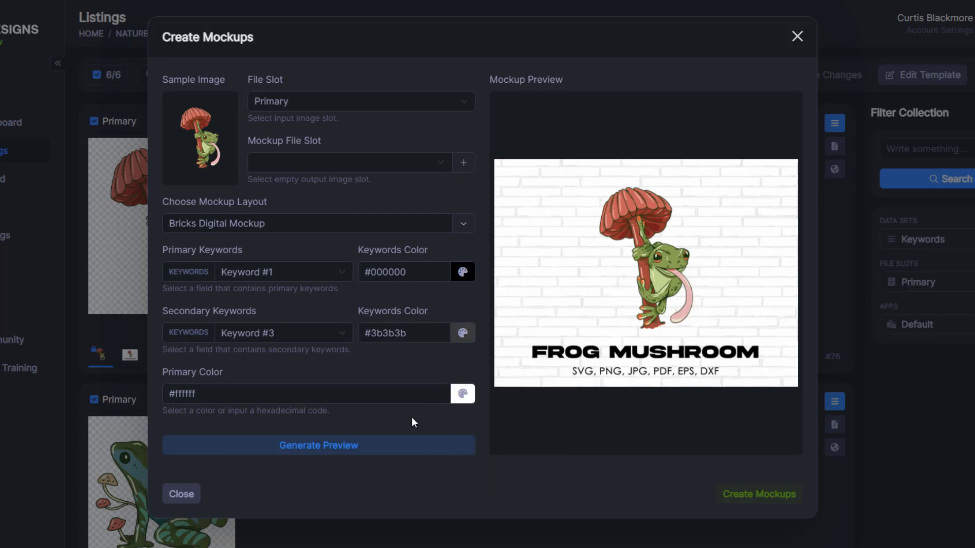
pyautogui.click(395, 443)
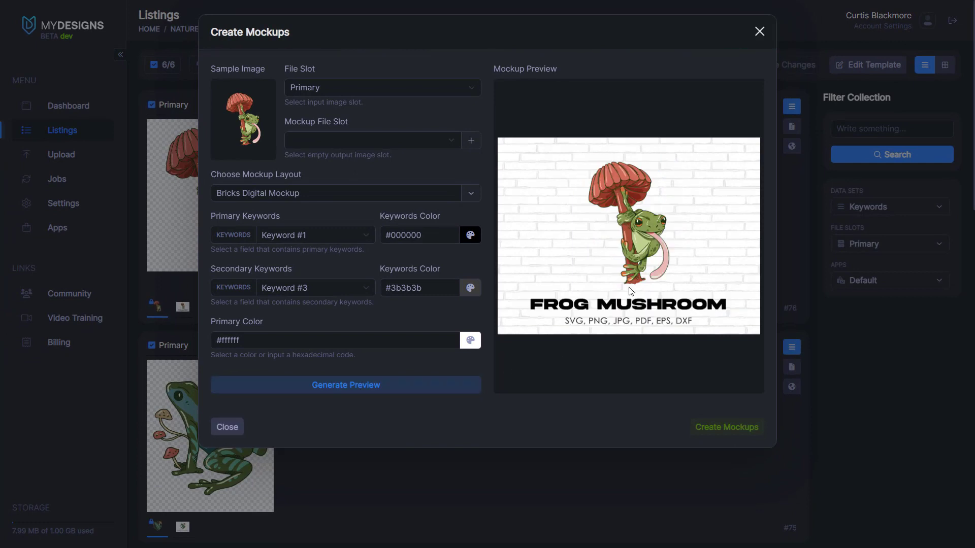
# Step: Create a mockup slot named 'Mockup 2' in Frogs and generate the six brick mockups
pyautogui.click(471, 141)
pyautogui.click(402, 141)
pyautogui.hotkey('ctrl', 'a')
pyautogui.write('Mock')
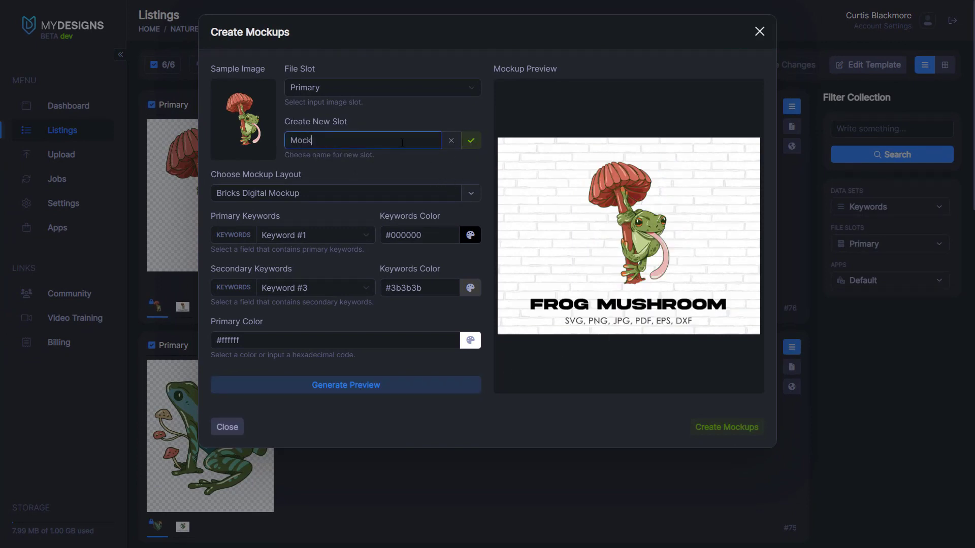
pyautogui.click(471, 141)
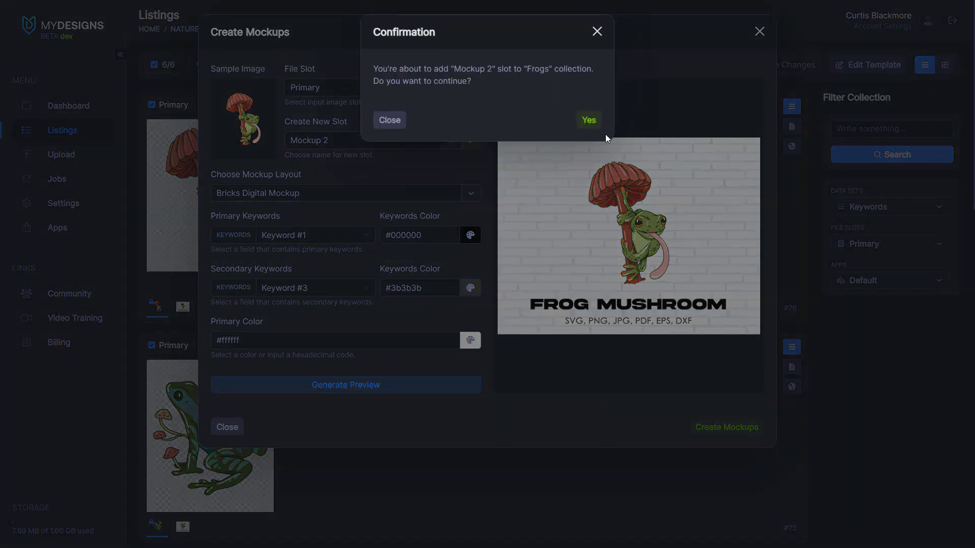
pyautogui.click(598, 122)
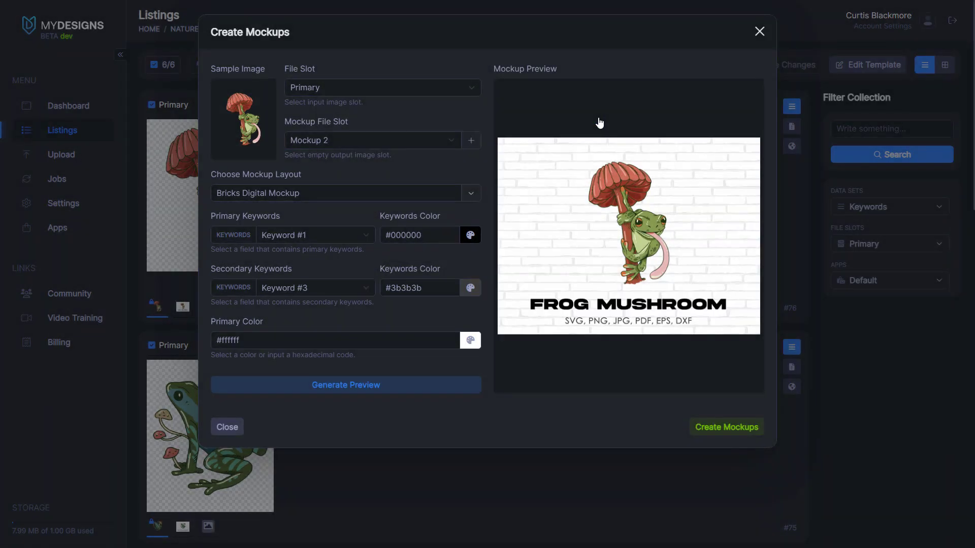
pyautogui.click(729, 432)
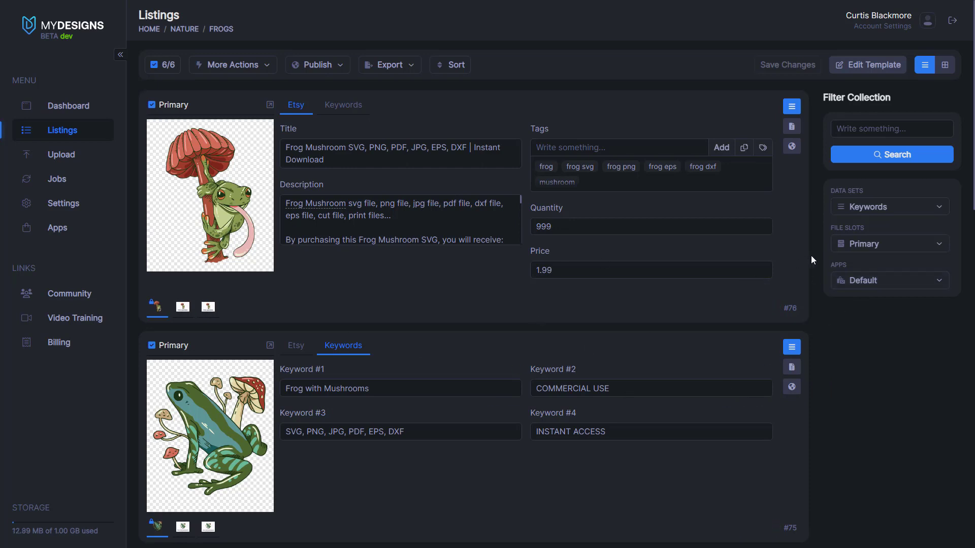
pyautogui.click(869, 245)
pyautogui.click(873, 300)
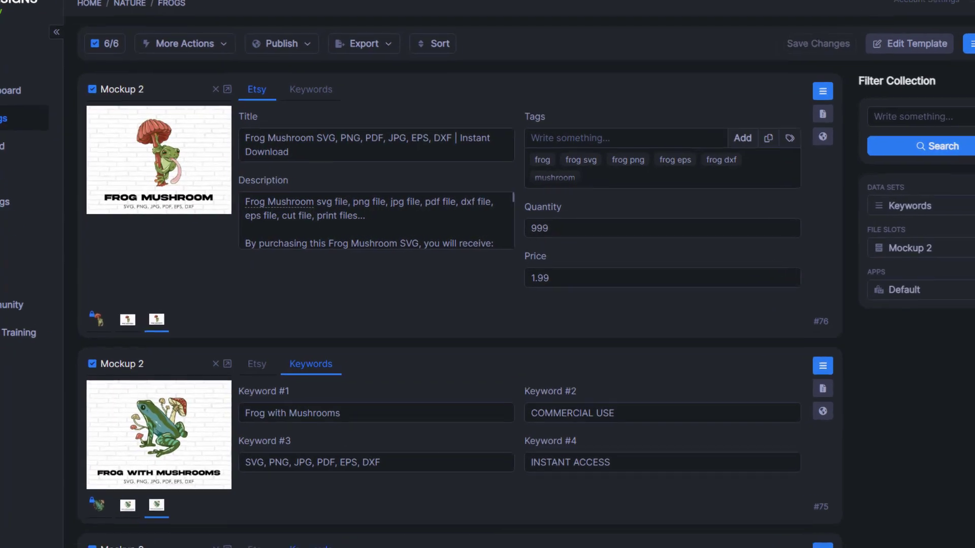
pyautogui.click(945, 65)
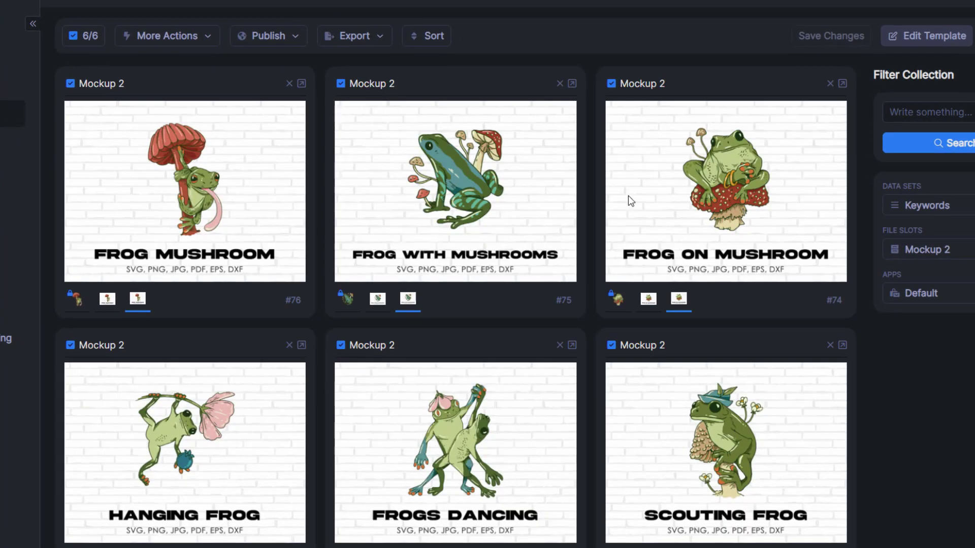
pyautogui.click(957, 249)
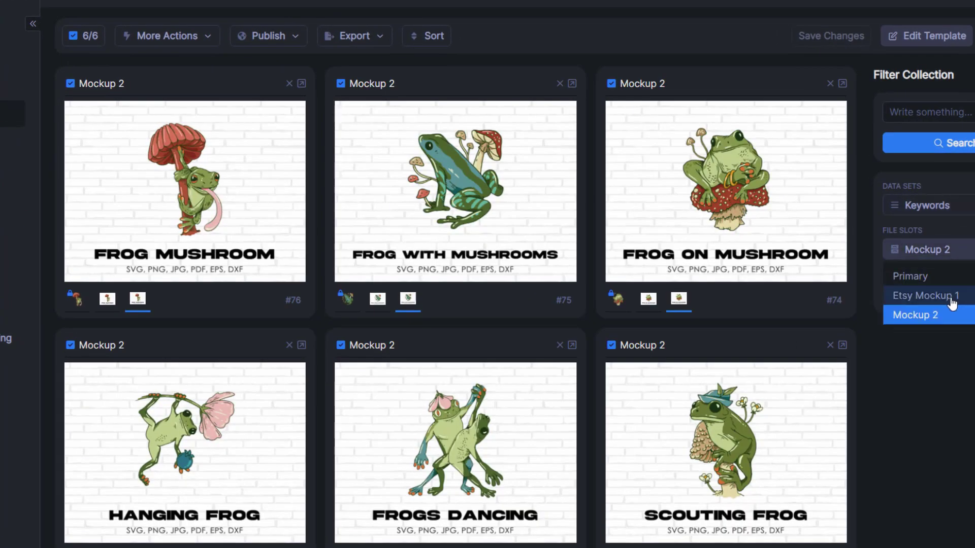
pyautogui.click(951, 296)
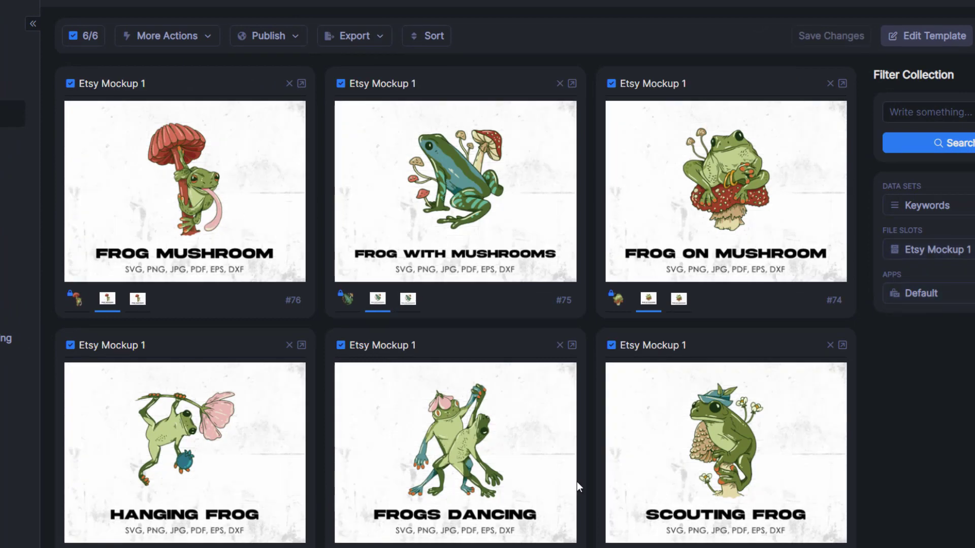
pyautogui.click(931, 252)
pyautogui.click(929, 313)
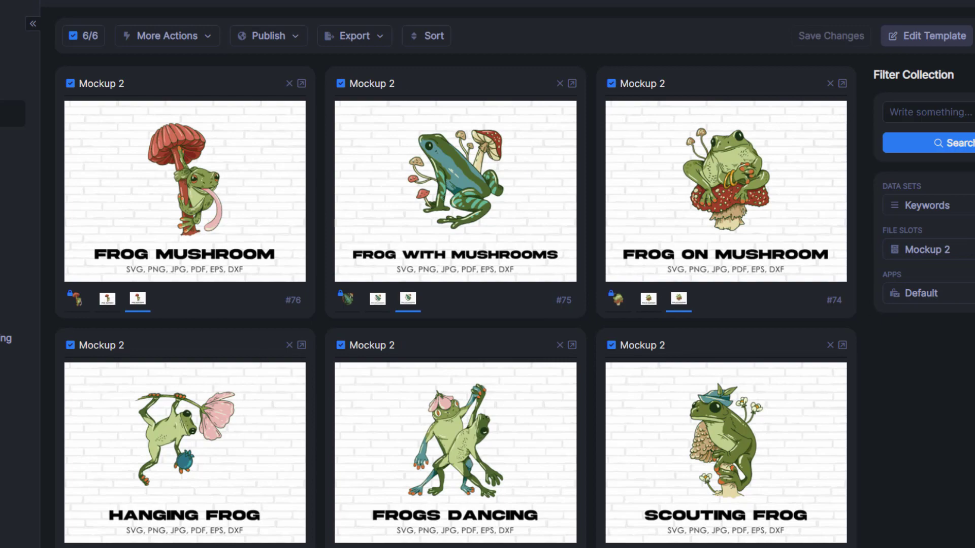
pyautogui.click(947, 252)
pyautogui.click(939, 278)
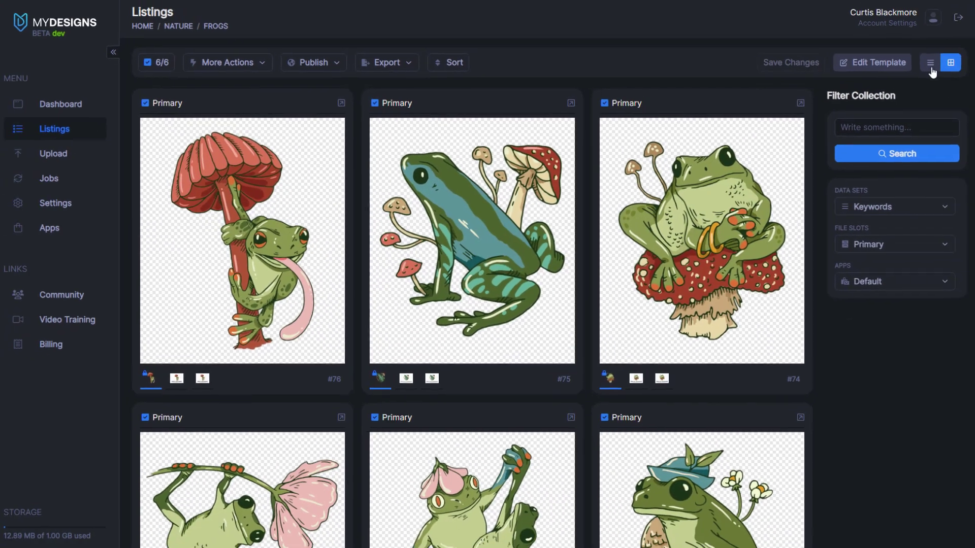
pyautogui.click(930, 64)
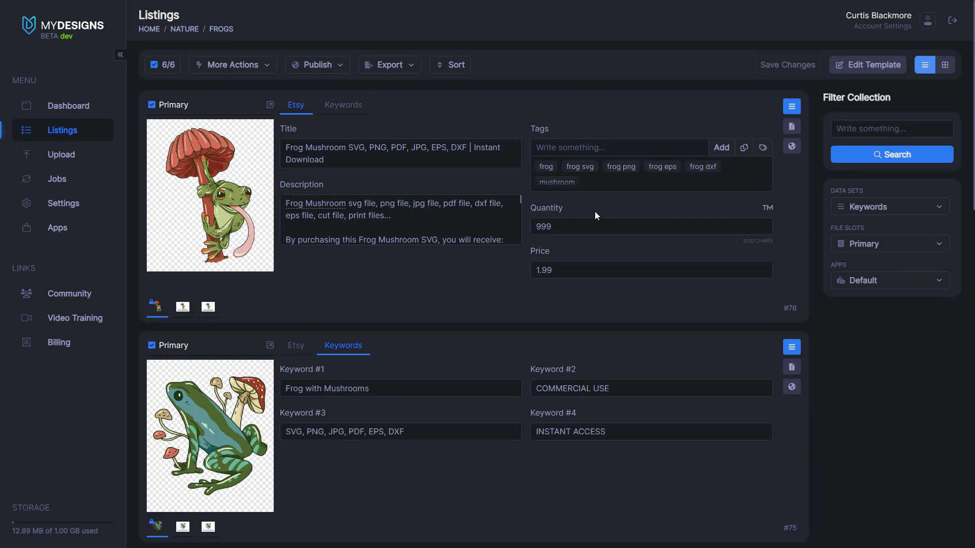
# Step: Start a Digital (Etsy) publish of the six frog listings using the Primary file slot
pyautogui.click(340, 67)
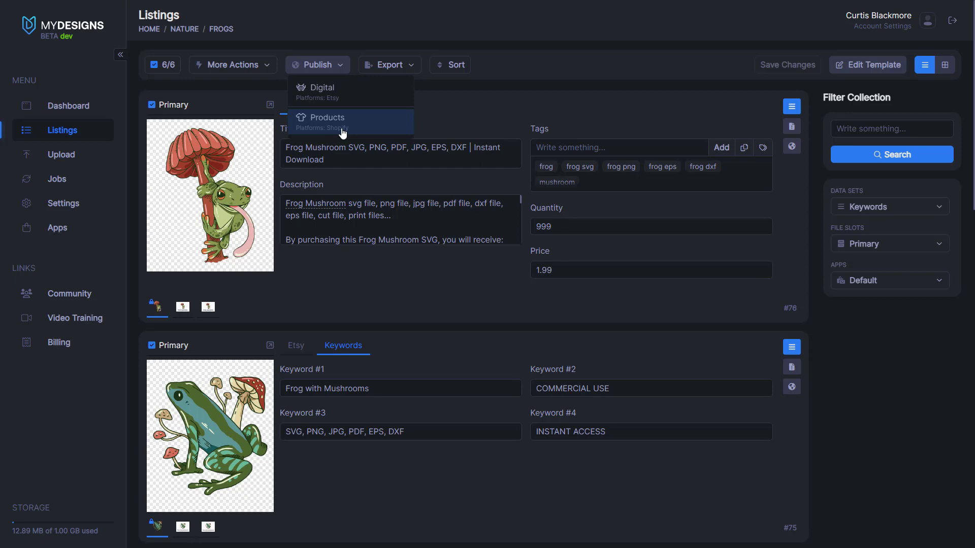
pyautogui.click(335, 99)
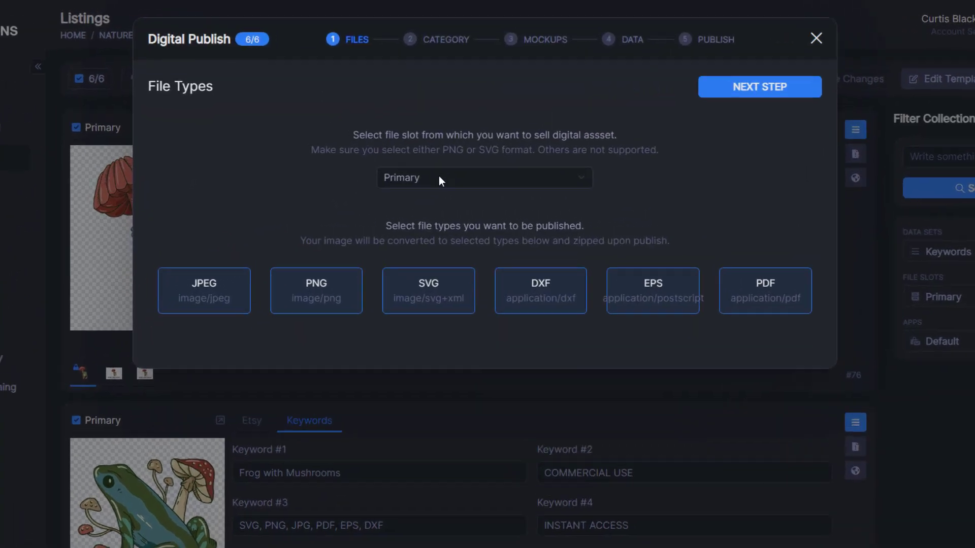
pyautogui.click(434, 146)
pyautogui.click(434, 161)
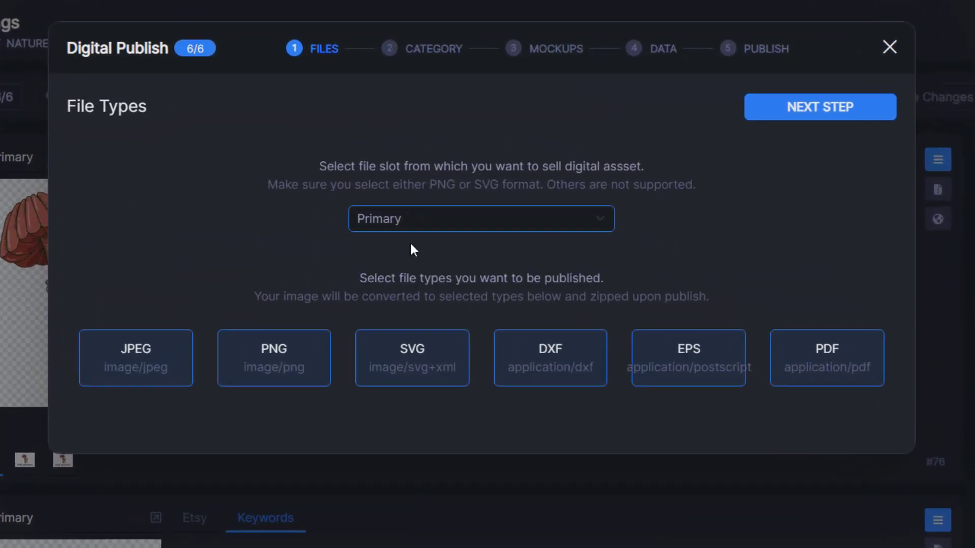
pyautogui.click(440, 220)
pyautogui.click(379, 243)
pyautogui.click(308, 235)
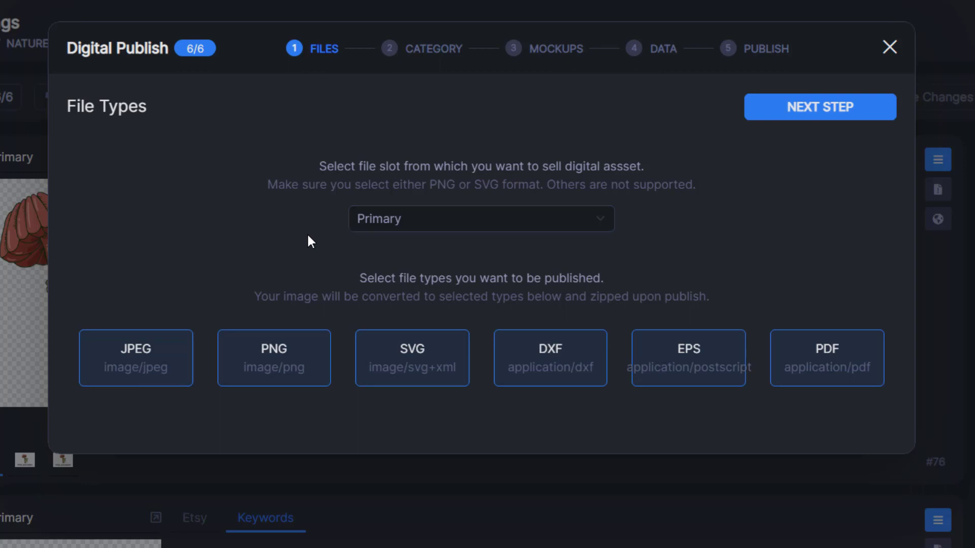
pyautogui.click(389, 223)
pyautogui.click(379, 240)
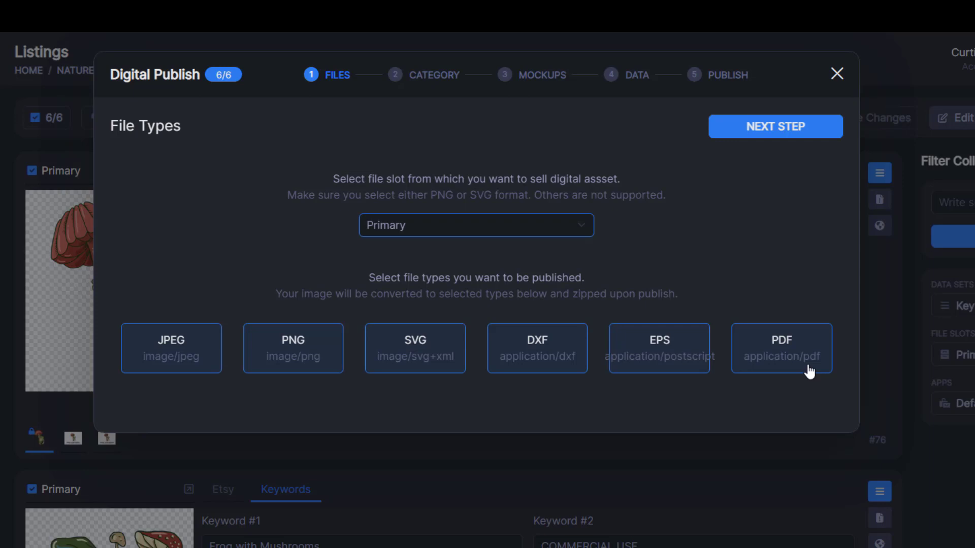
pyautogui.click(735, 277)
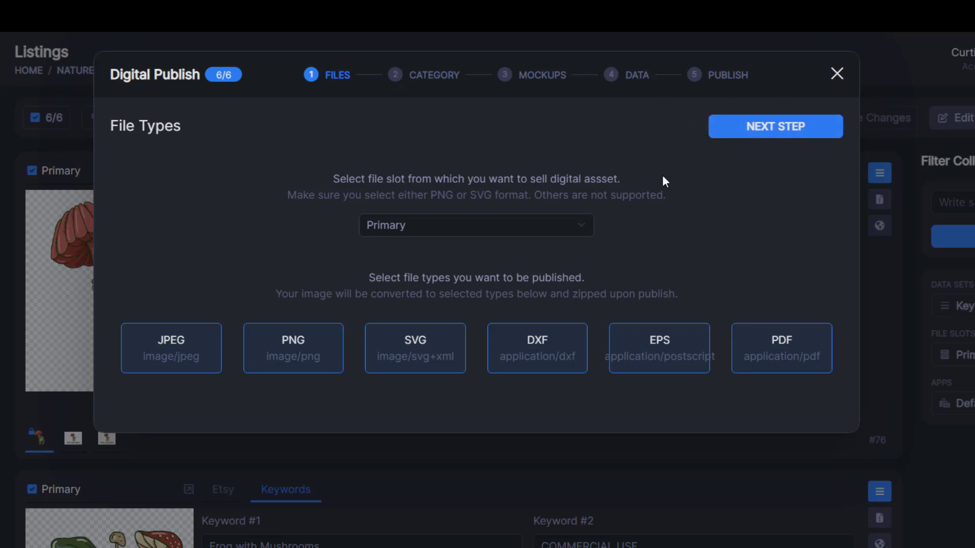
pyautogui.click(444, 230)
pyautogui.click(416, 244)
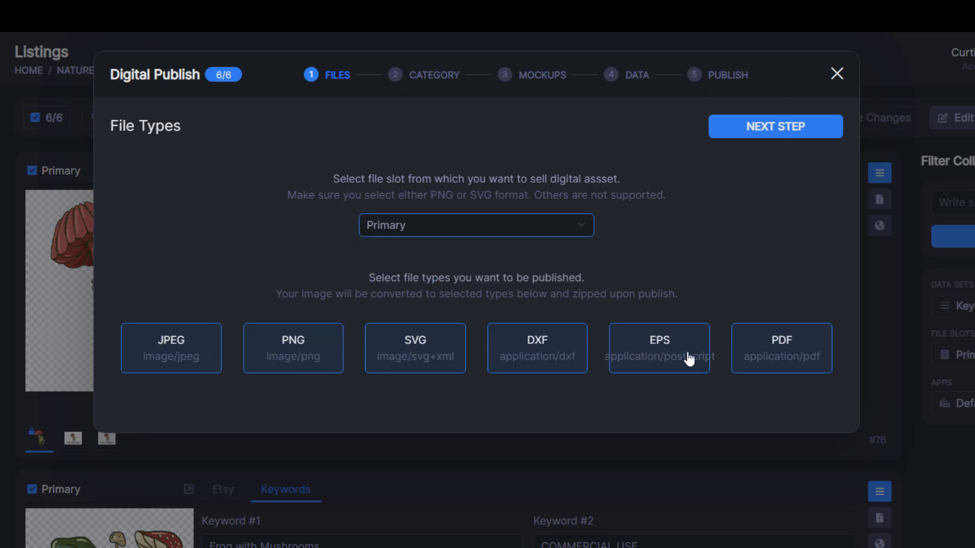
# Step: Keep the Etsy category as Art & Collectibles > Drawing & Illustration and continue
pyautogui.click(773, 136)
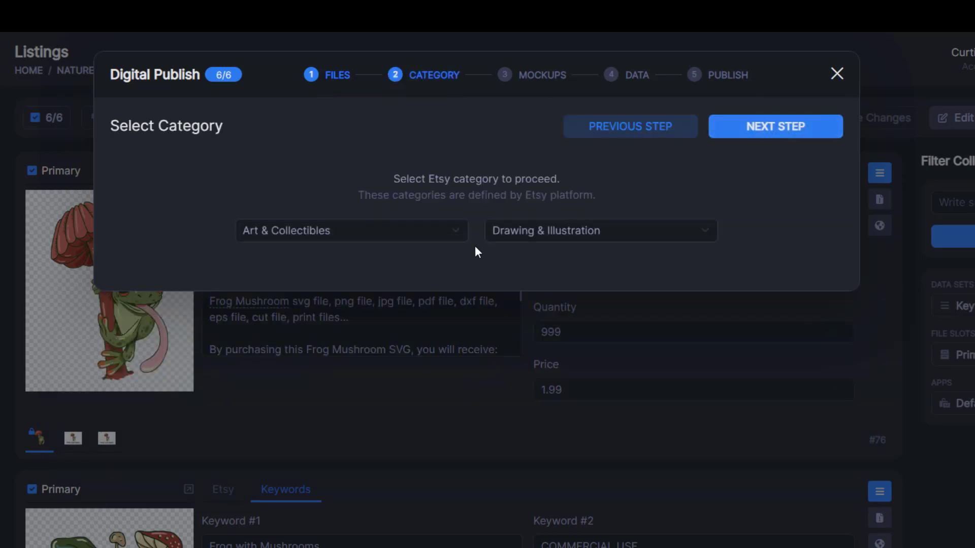
pyautogui.click(444, 235)
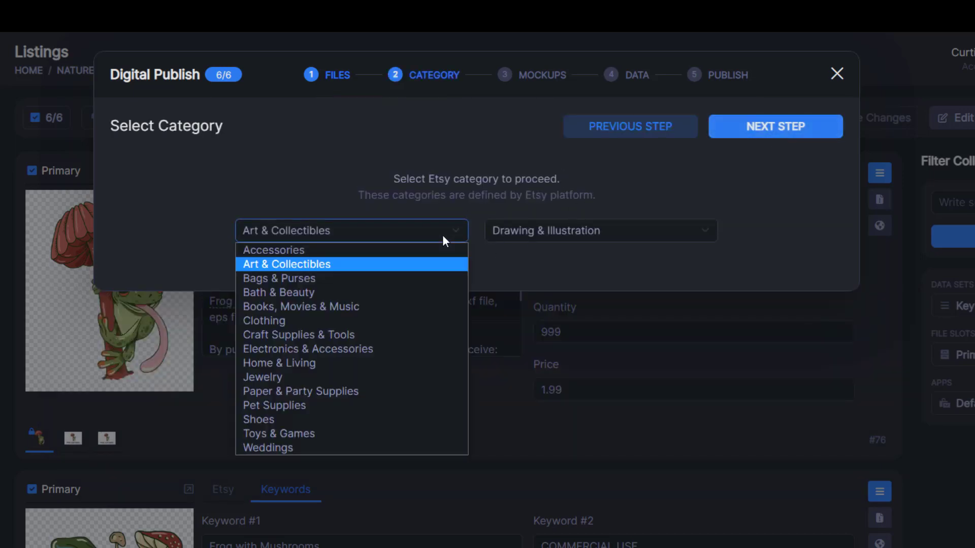
pyautogui.click(354, 201)
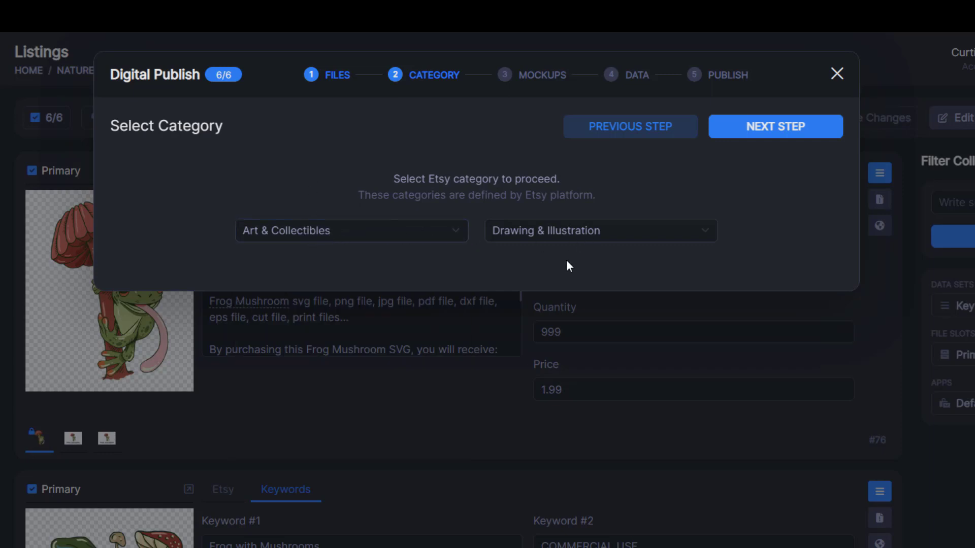
pyautogui.click(568, 229)
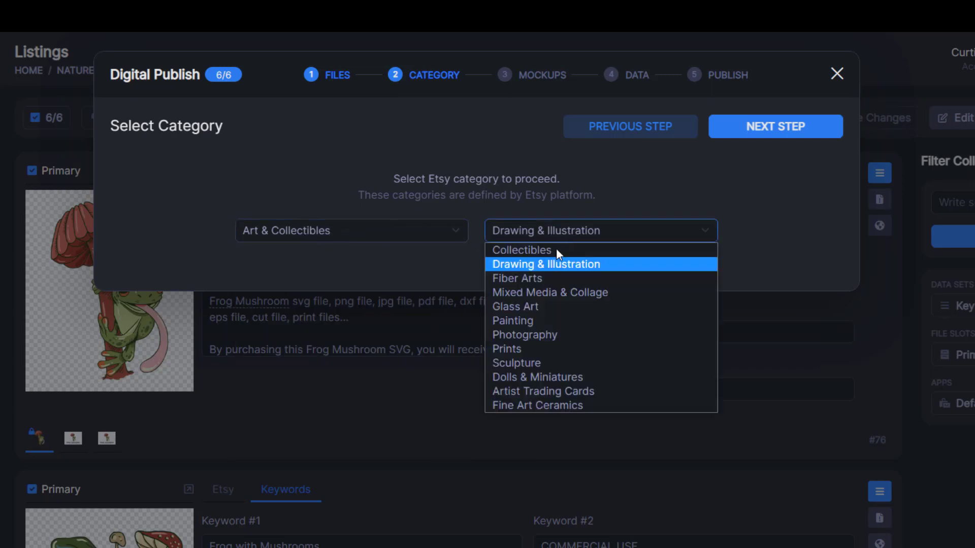
pyautogui.click(511, 260)
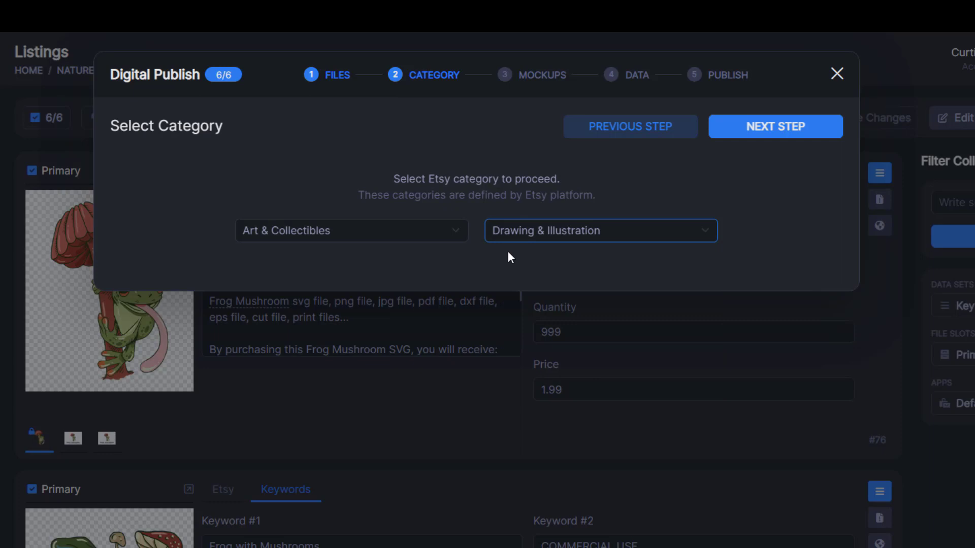
pyautogui.click(589, 258)
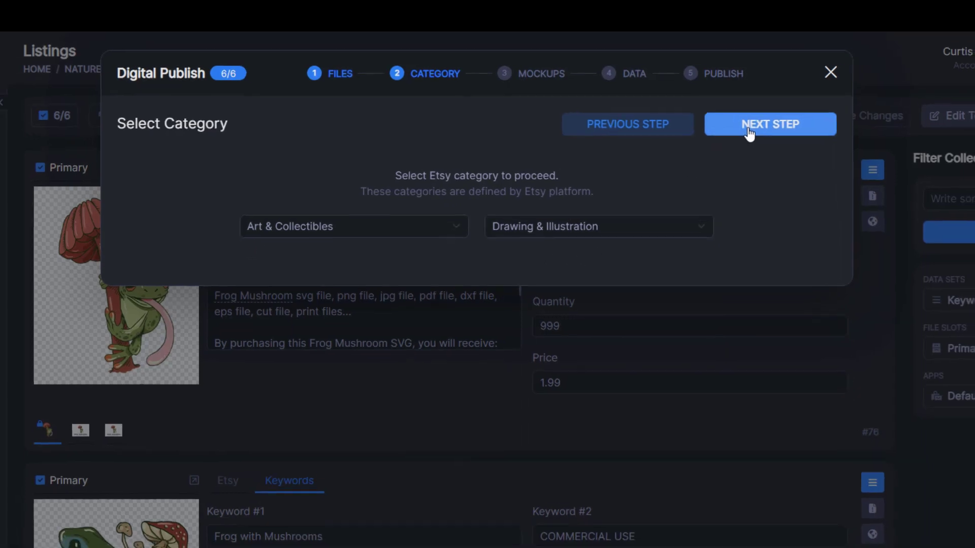
pyautogui.click(754, 131)
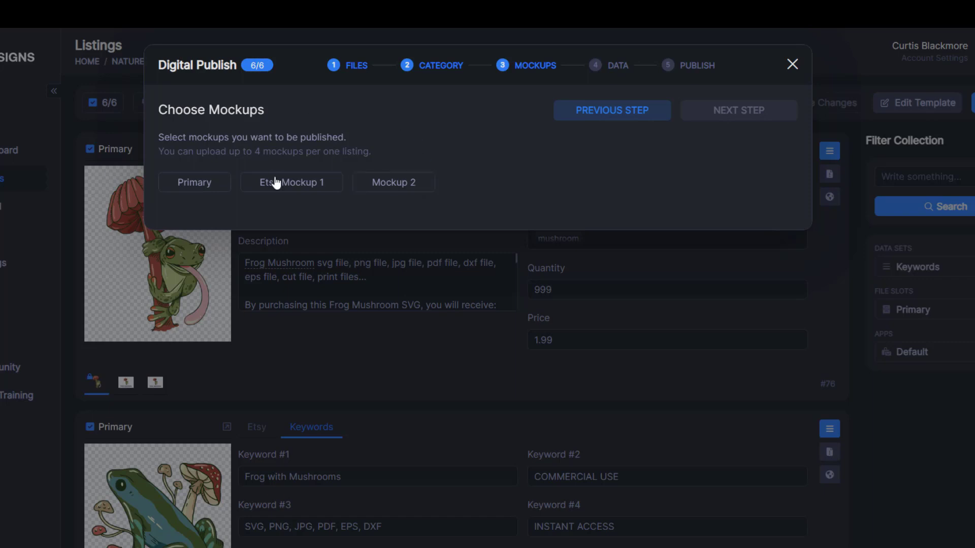
# Step: Include Etsy Mockup 1 and Mockup 2 images, keeping Etsy Mockup 1 as primary
pyautogui.click(298, 186)
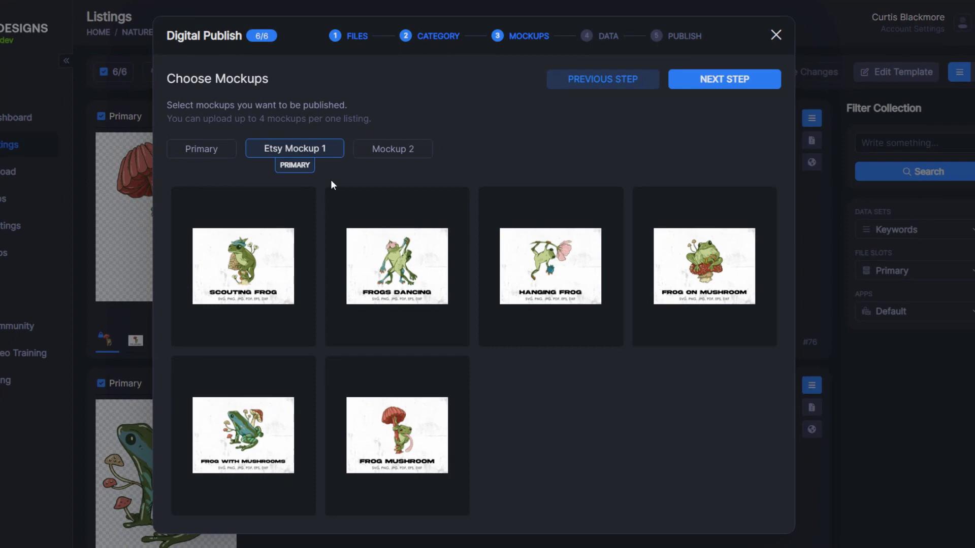
pyautogui.click(384, 150)
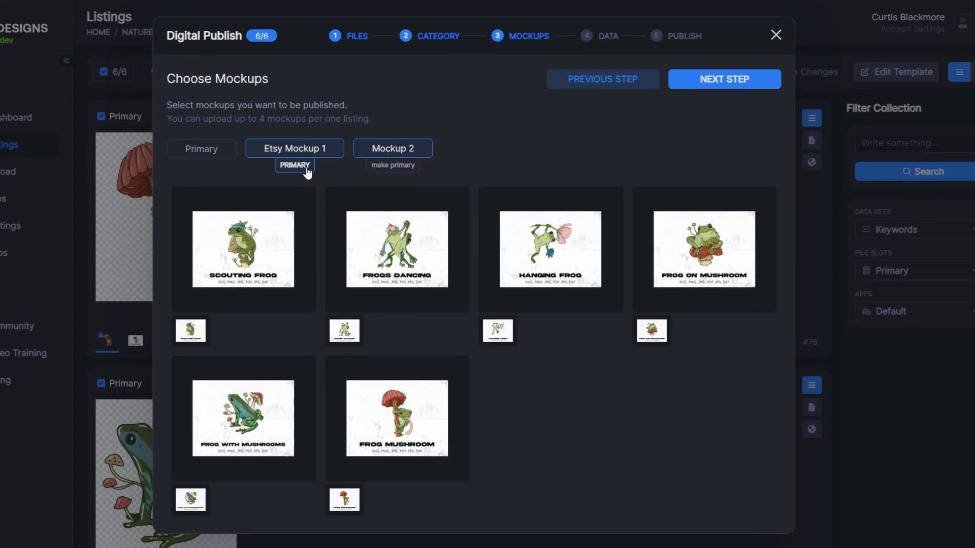
pyautogui.click(406, 172)
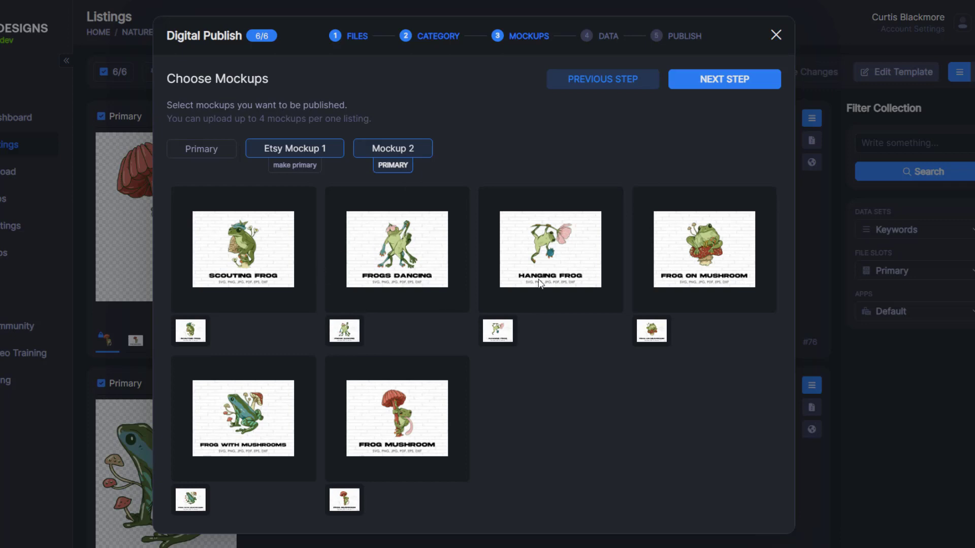
pyautogui.click(305, 170)
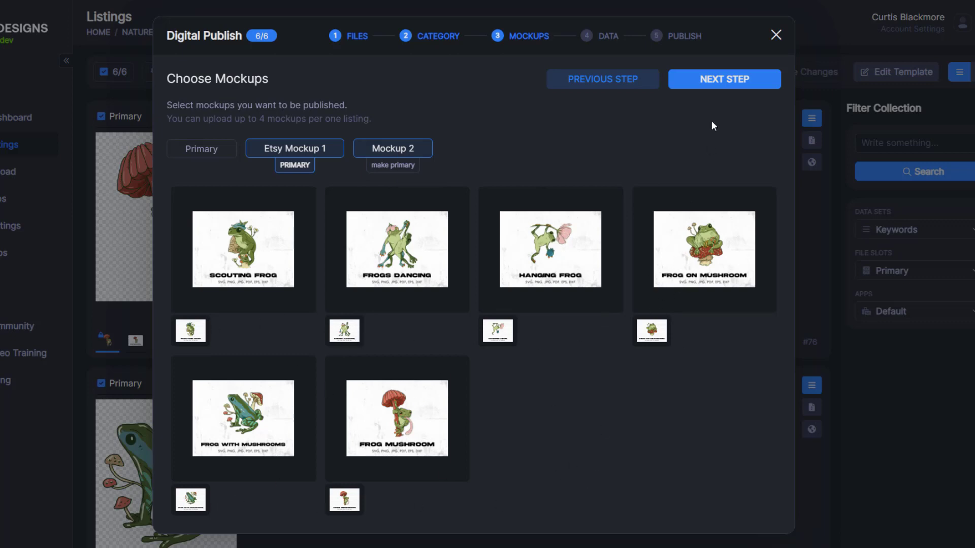
pyautogui.click(710, 81)
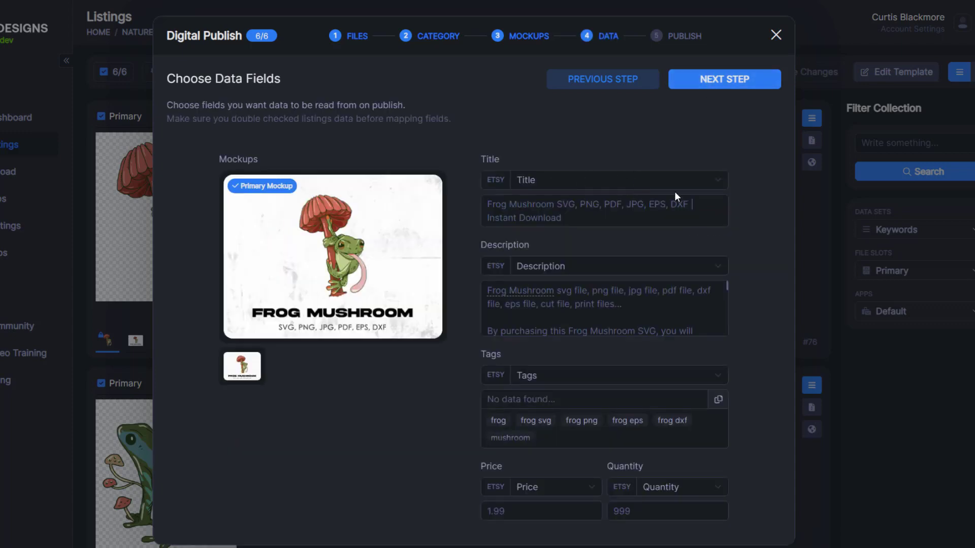
# Step: Map Title, Description, Tags, Price and Quantity to their matching Etsy fields, then continue
pyautogui.click(644, 202)
pyautogui.click(576, 179)
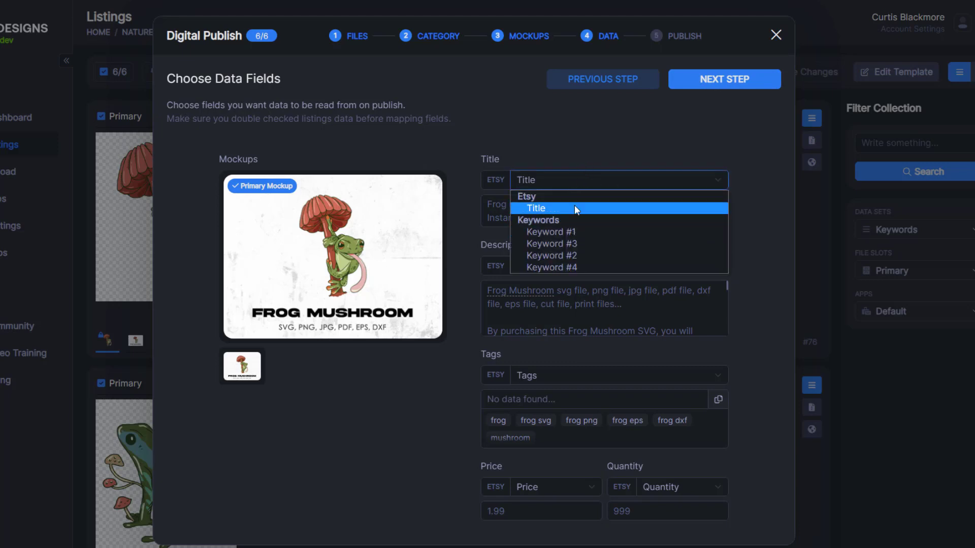
pyautogui.click(561, 206)
pyautogui.click(602, 264)
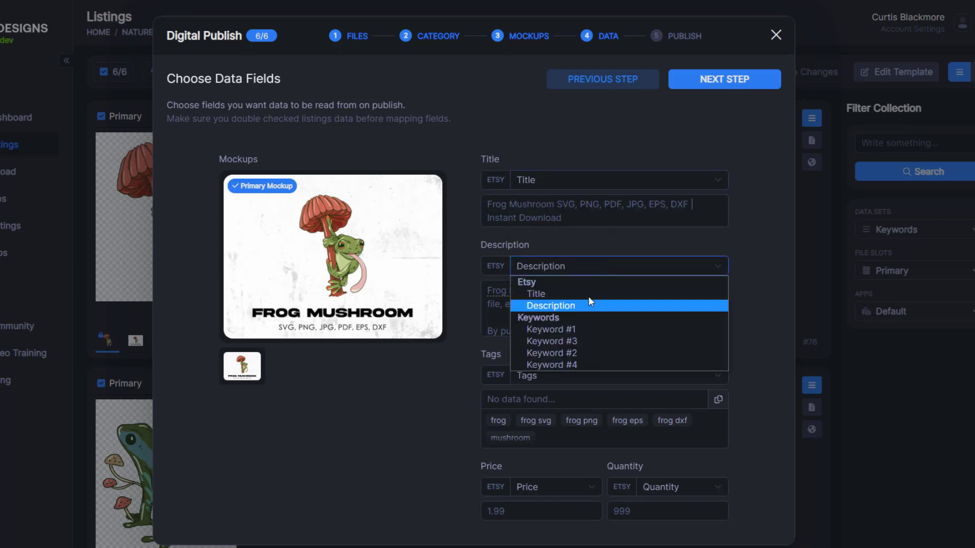
pyautogui.click(589, 301)
pyautogui.click(561, 373)
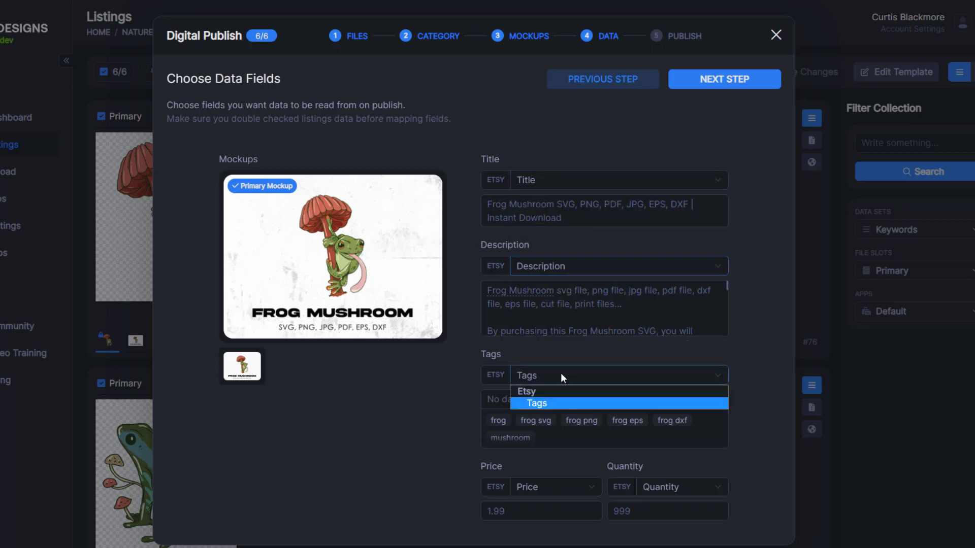
pyautogui.click(559, 384)
pyautogui.click(538, 489)
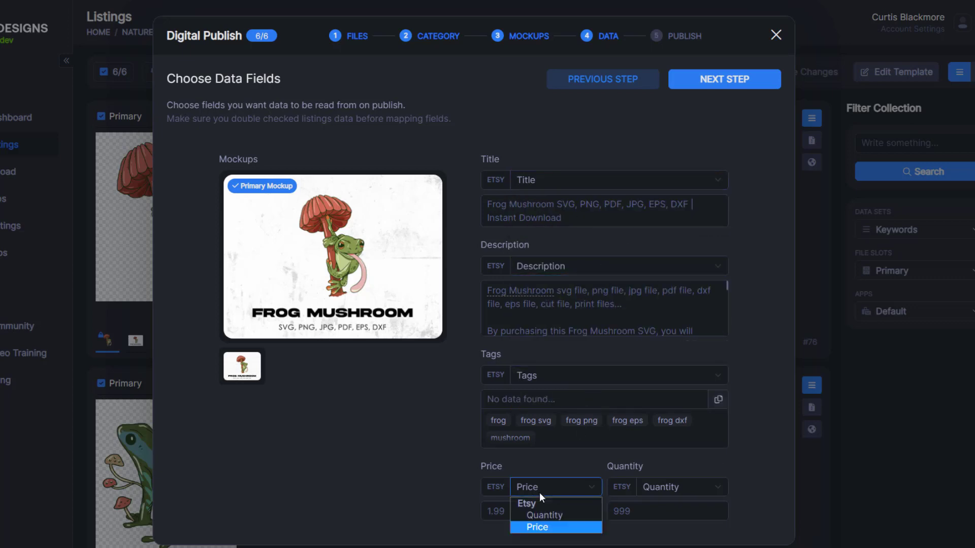
pyautogui.click(531, 526)
pyautogui.click(661, 492)
pyautogui.click(675, 516)
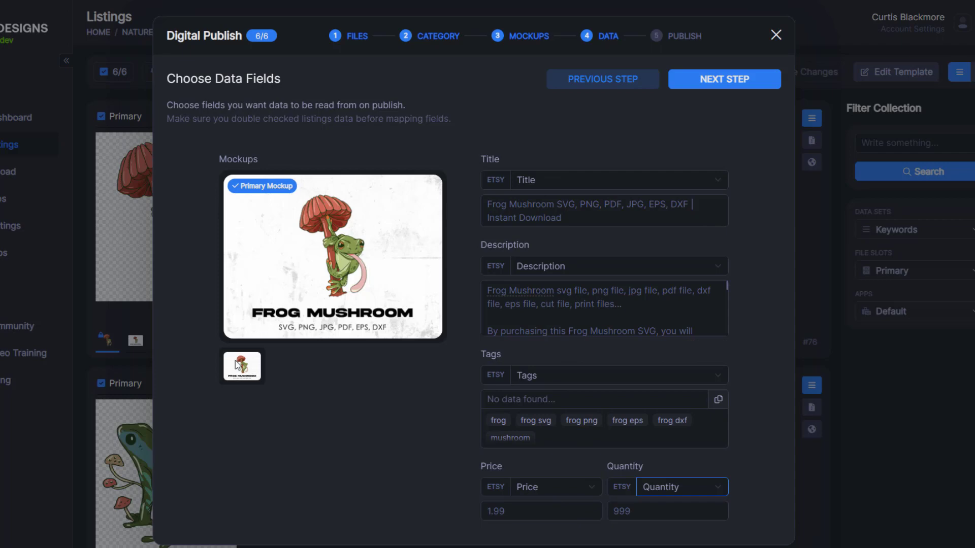
pyautogui.click(726, 89)
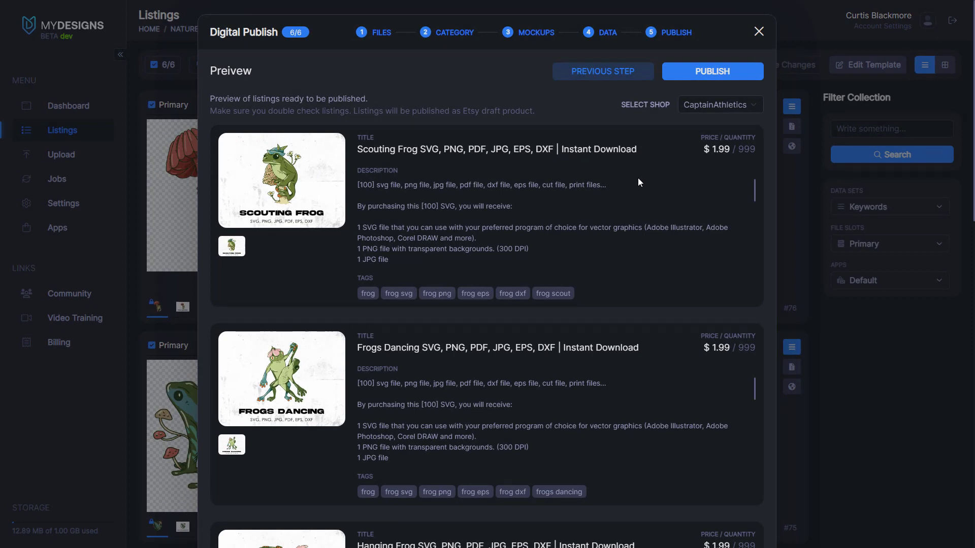
pyautogui.click(742, 106)
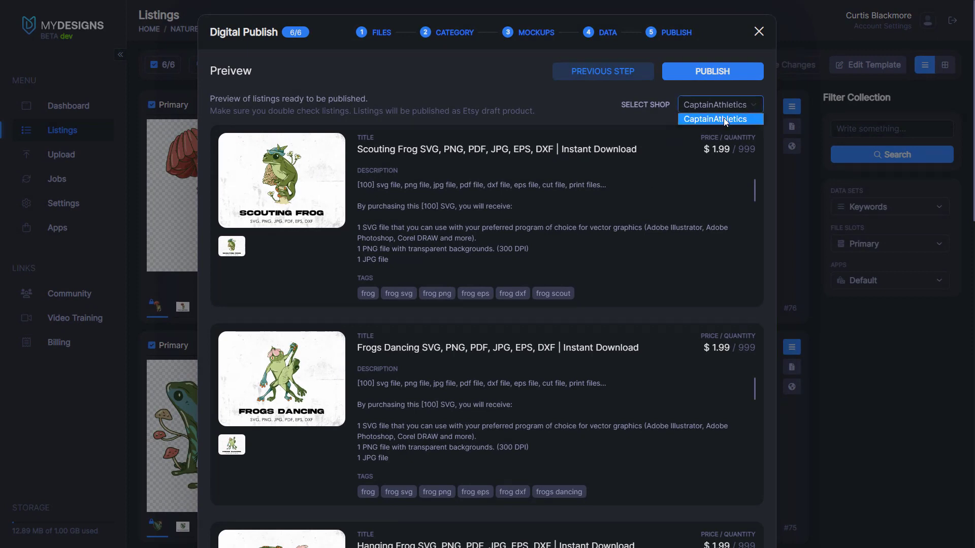
pyautogui.click(717, 119)
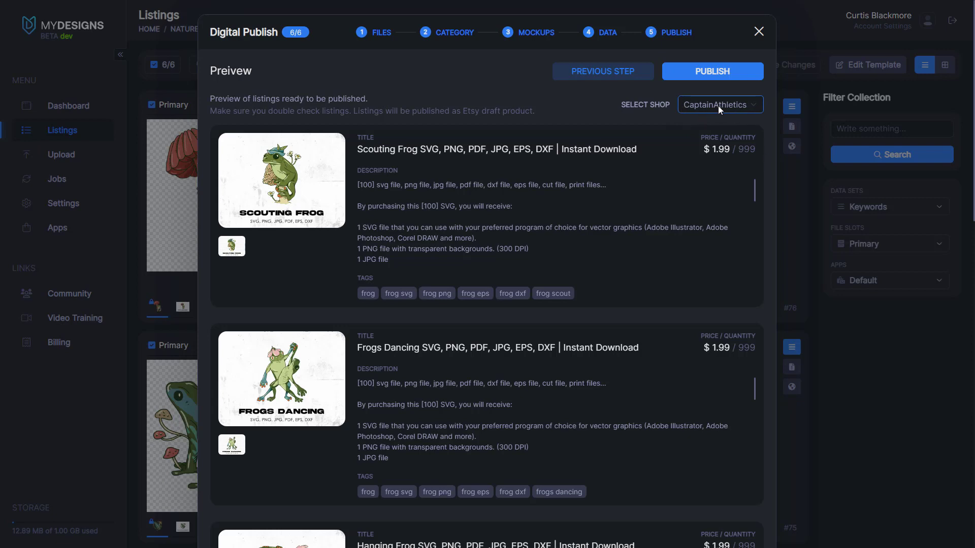
pyautogui.click(714, 107)
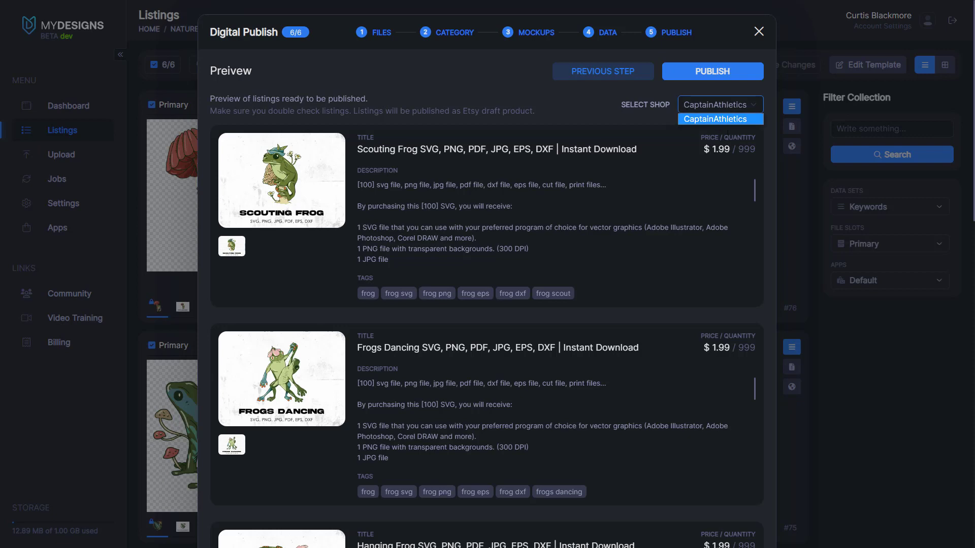
pyautogui.click(729, 120)
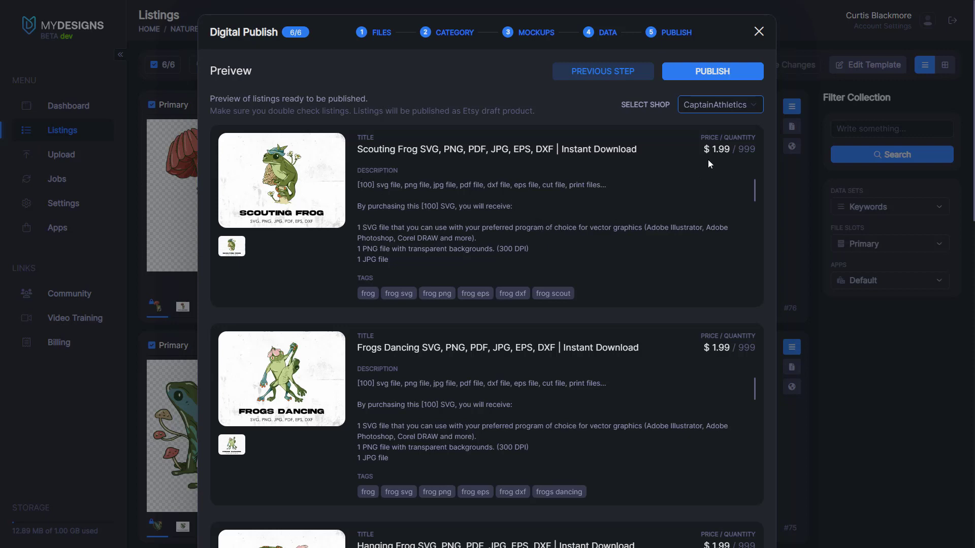
pyautogui.scroll(-10, 609, 203)
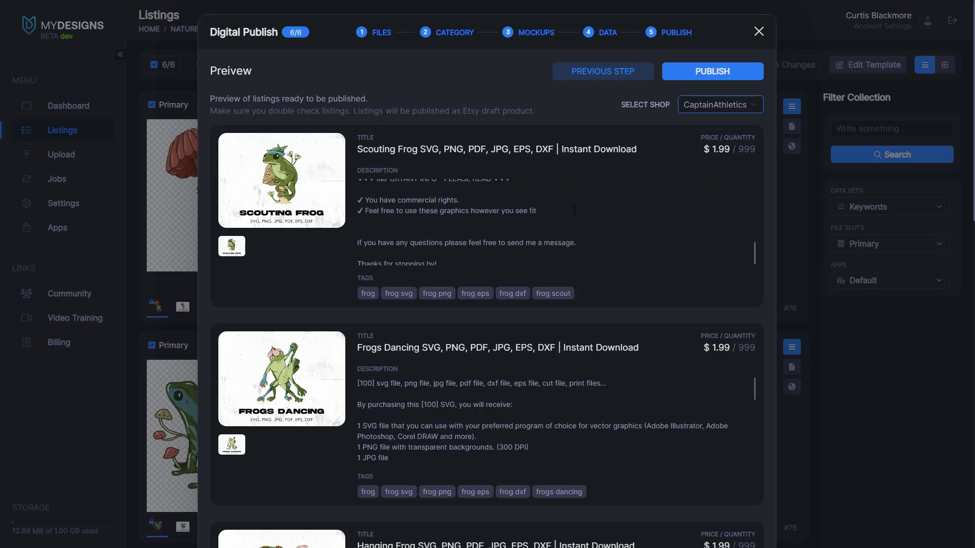
pyautogui.scroll(8, 575, 214)
pyautogui.scroll(2, 574, 213)
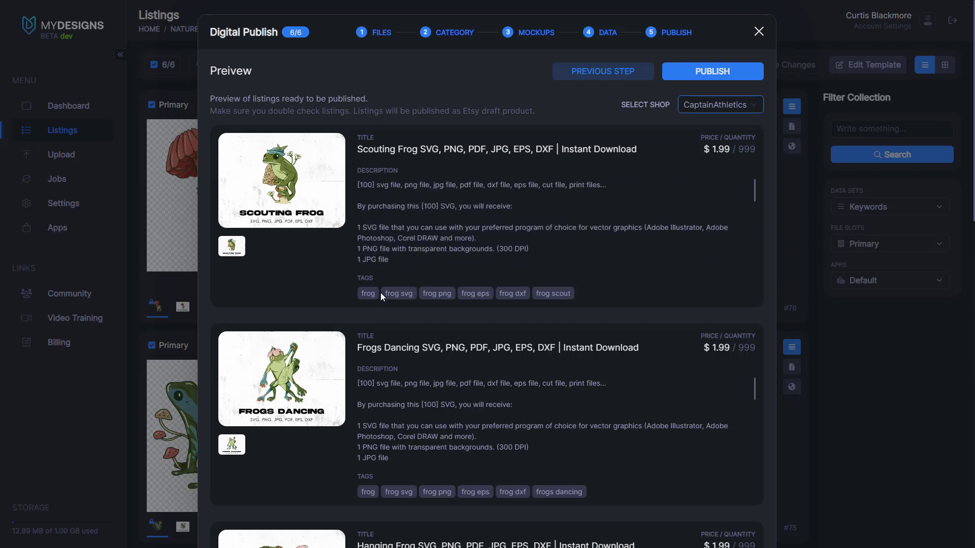
pyautogui.scroll(-15, 750, 336)
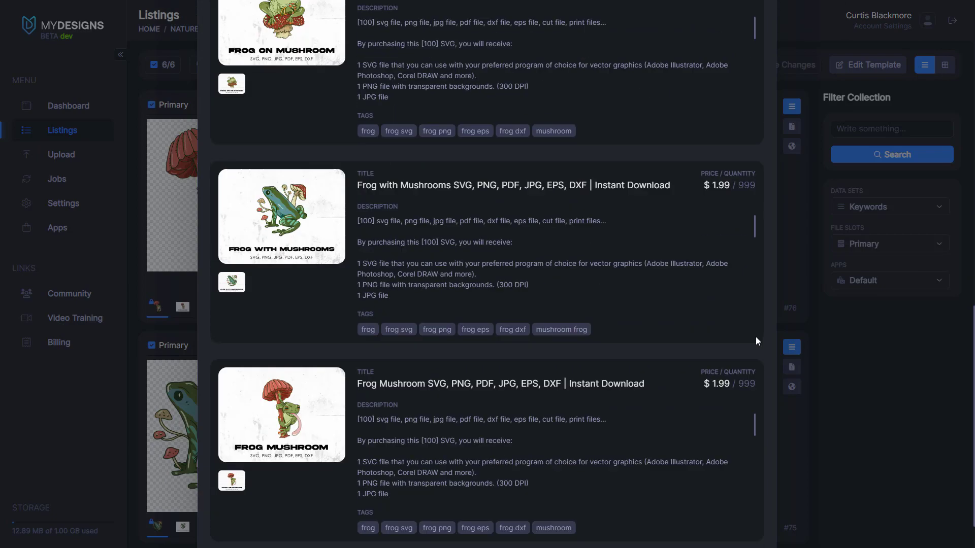
pyautogui.scroll(15, 756, 336)
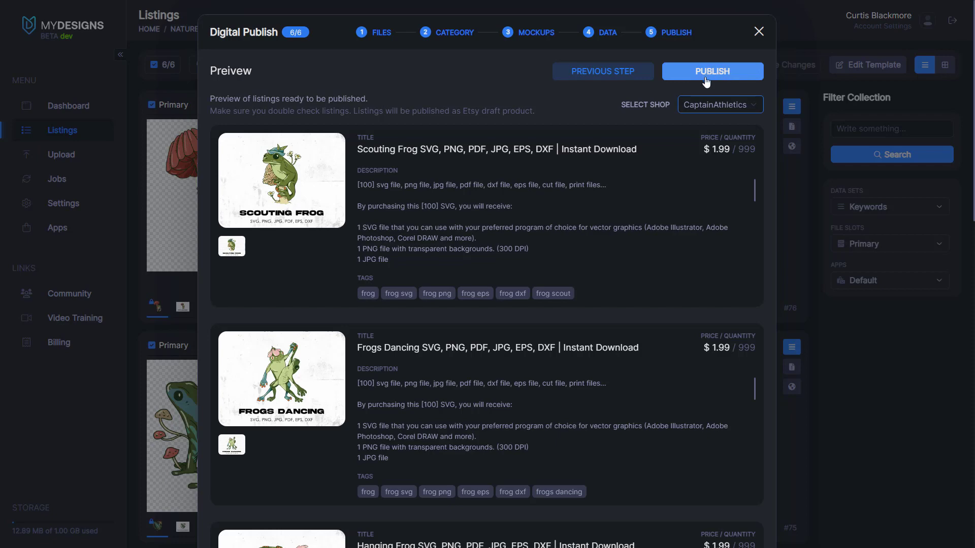
# Step: Publish the six frog listings and confirm Active Jobs shows 6 designs queued
pyautogui.click(715, 72)
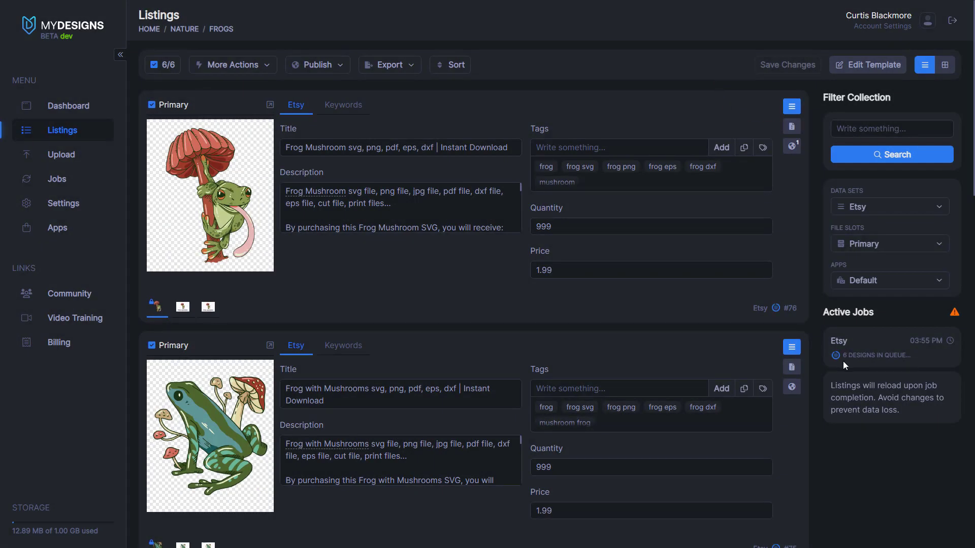
pyautogui.moveTo(843, 357); pyautogui.dragTo(911, 364)
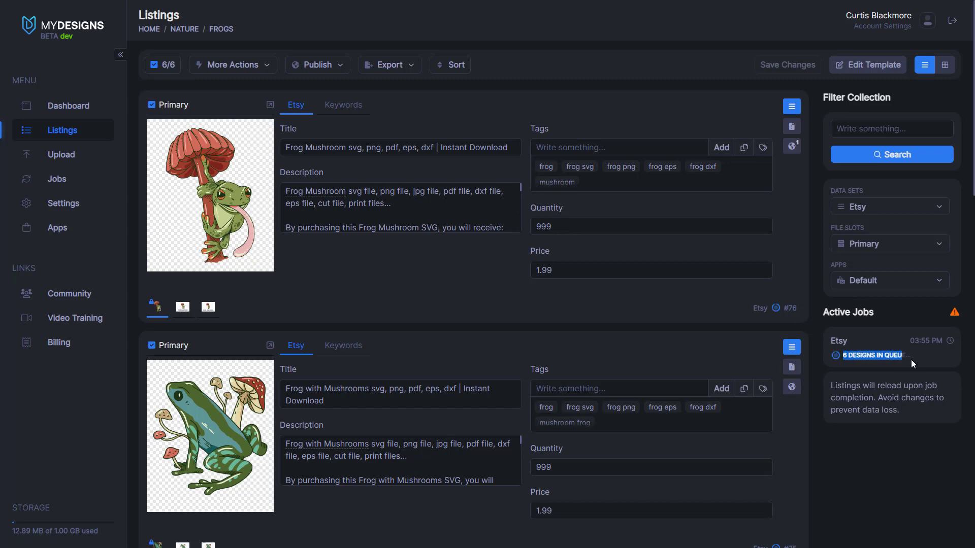
pyautogui.click(922, 360)
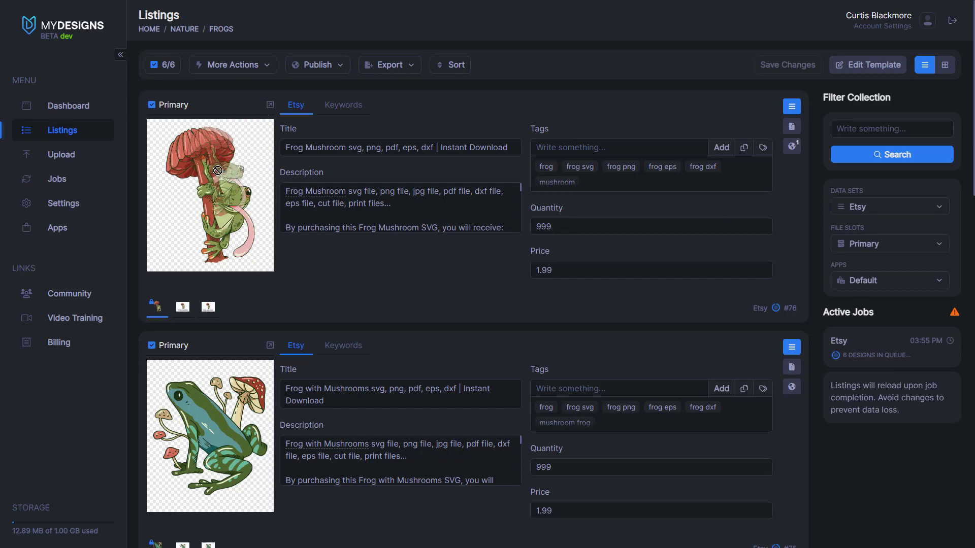
pyautogui.scroll(-1, 247, 188)
pyautogui.scroll(-2, 247, 188)
pyautogui.scroll(1, 276, 200)
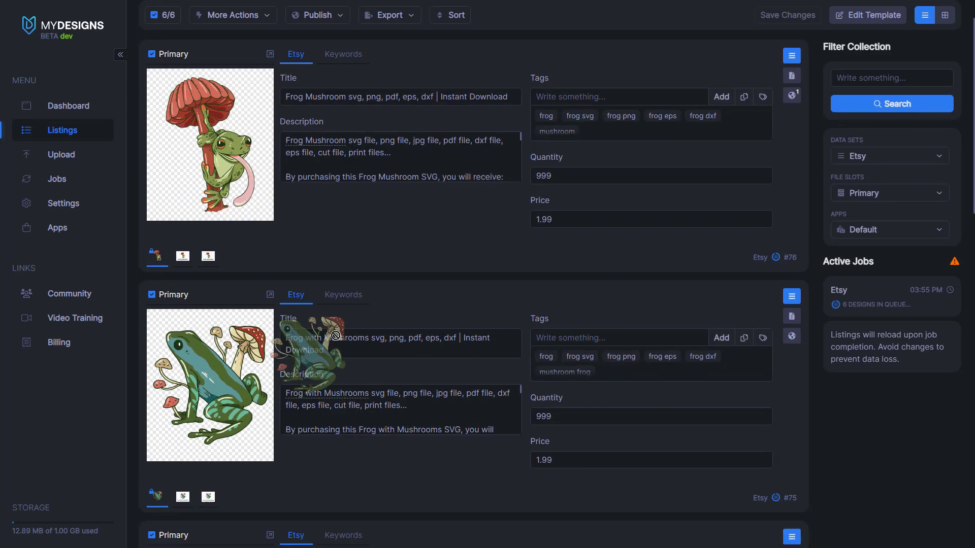
pyautogui.scroll(-3, 305, 330)
pyautogui.scroll(-3, 264, 346)
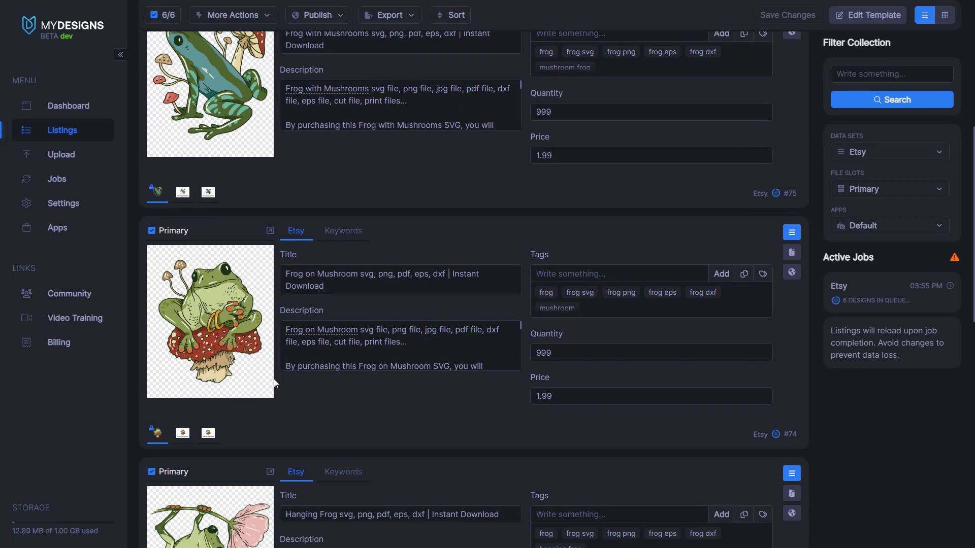
pyautogui.scroll(7, 276, 384)
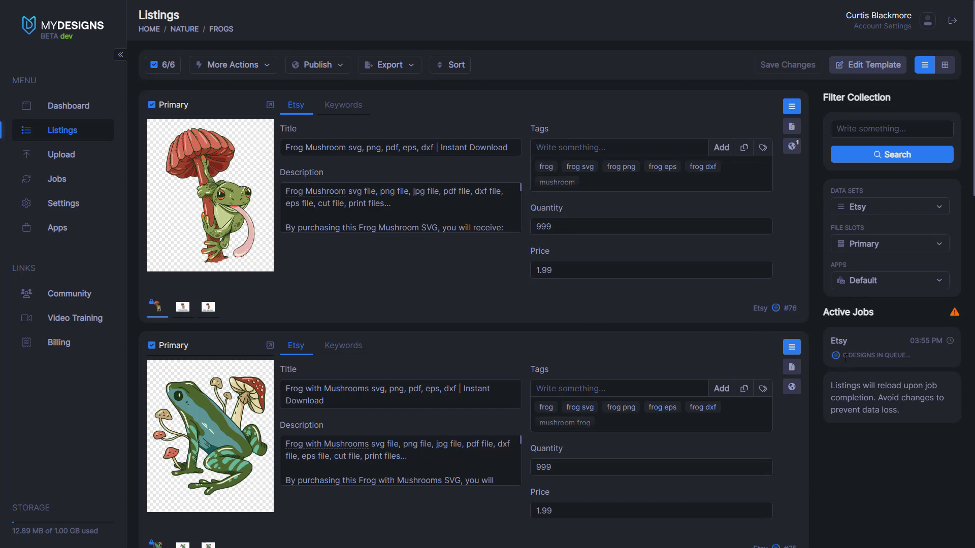
pyautogui.moveTo(845, 359); pyautogui.dragTo(905, 359)
pyautogui.click(917, 360)
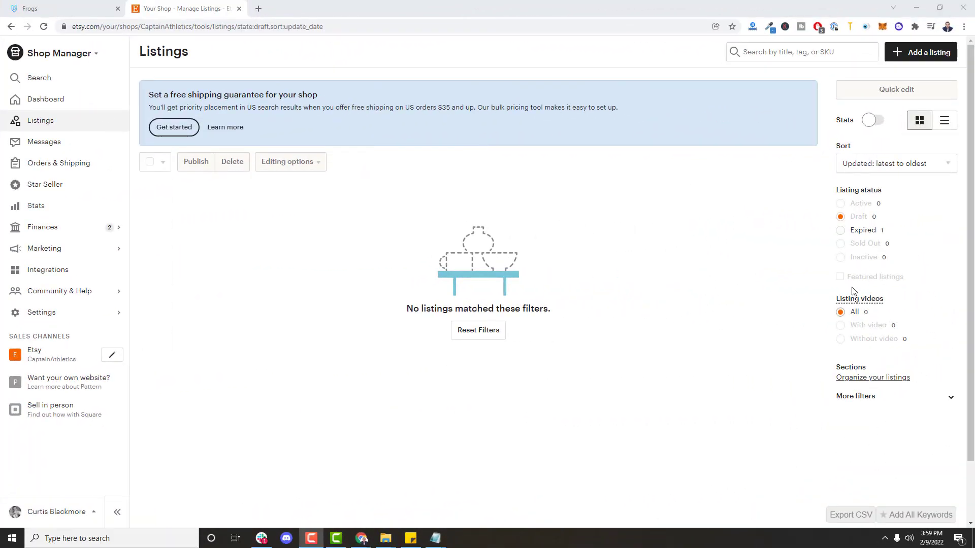
# Step: Reload the Etsy drafts page to show the six frog listings and check their action menus
pyautogui.click(44, 28)
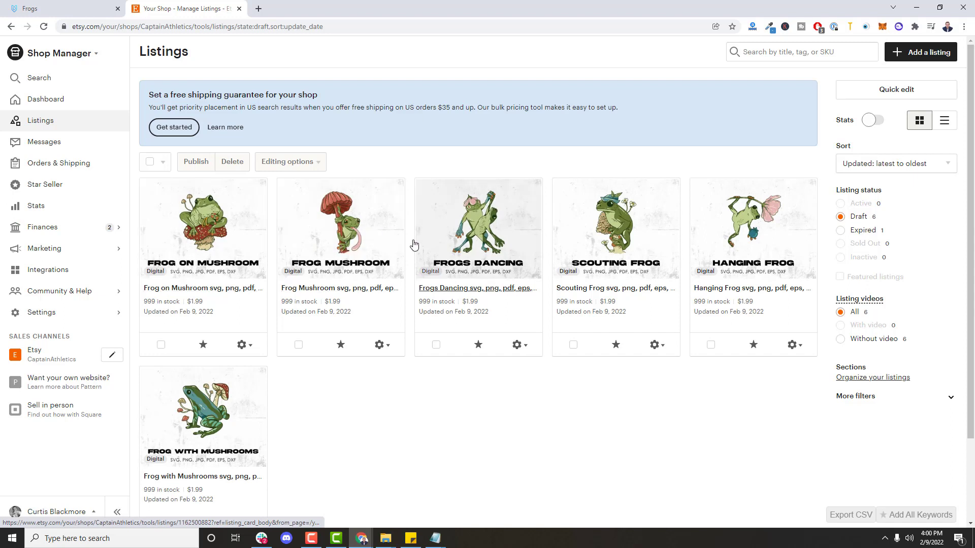
pyautogui.scroll(-1, 407, 237)
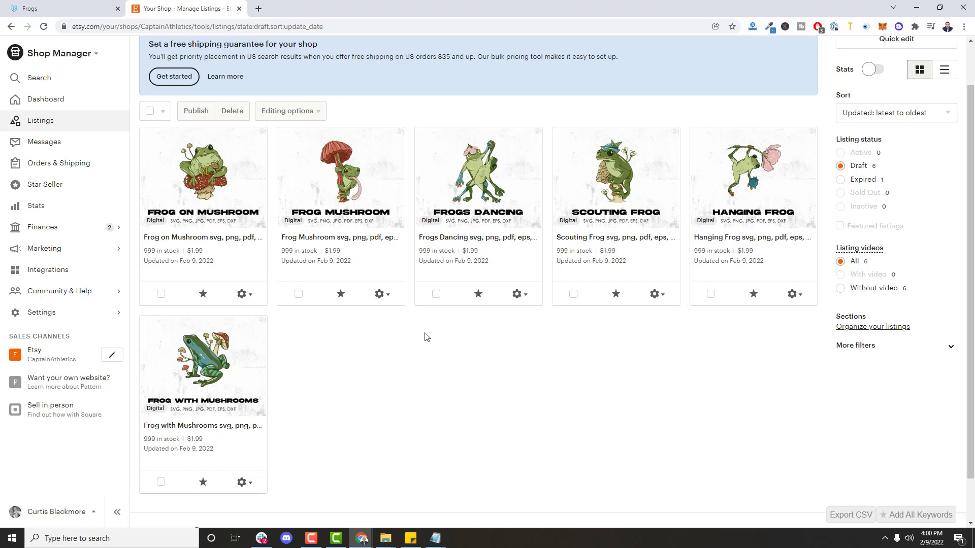
pyautogui.click(382, 296)
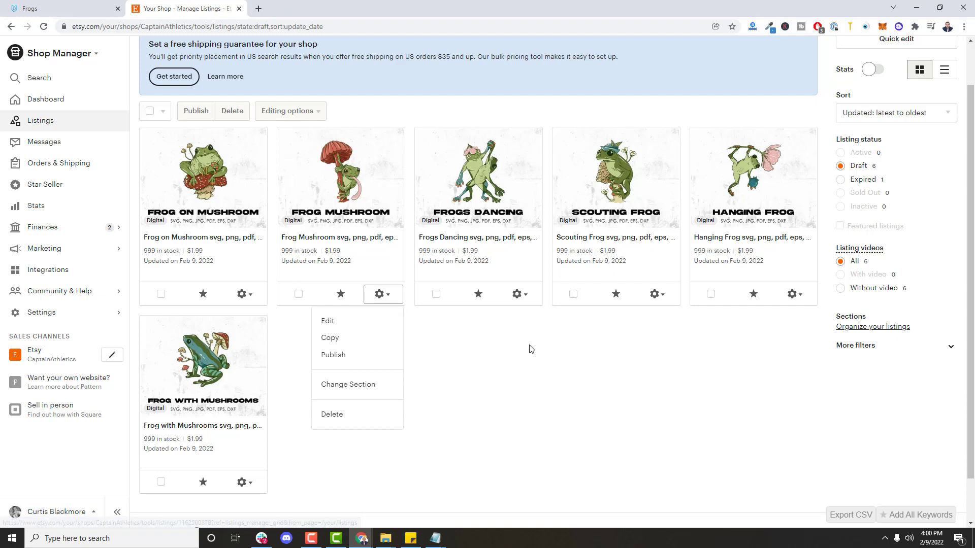
pyautogui.click(418, 296)
pyautogui.click(386, 296)
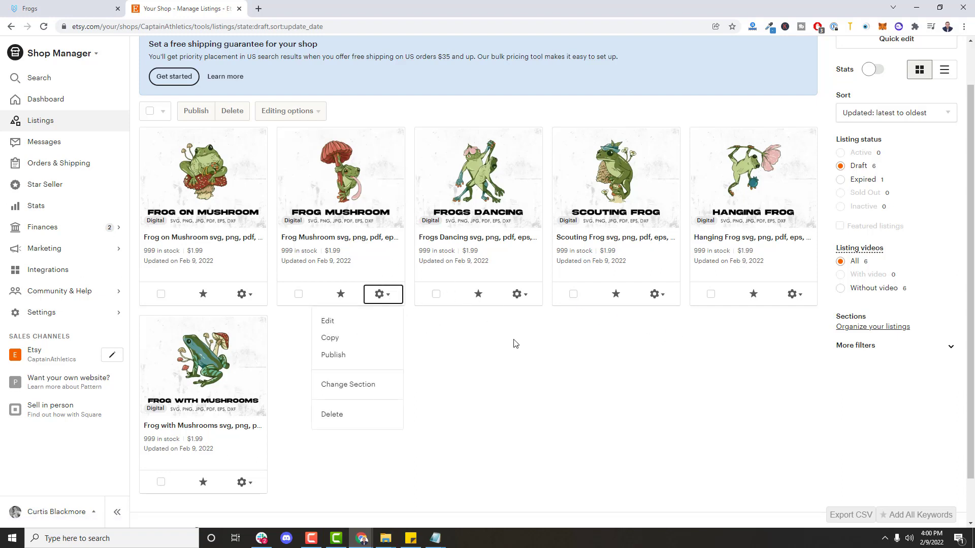
pyautogui.click(516, 343)
pyautogui.click(517, 293)
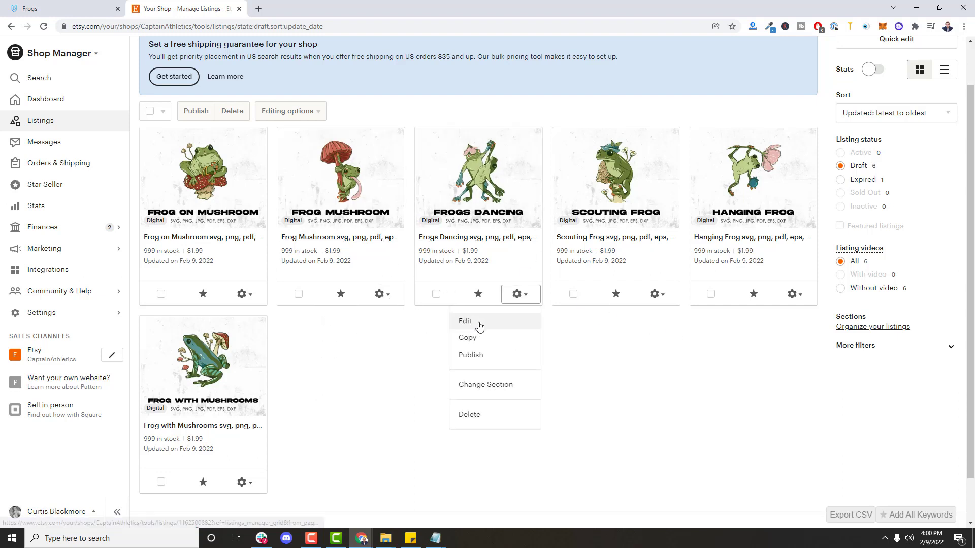
# Step: Edit the Frogs Dancing draft and enlarge each of its two mockup photos
pyautogui.click(463, 320)
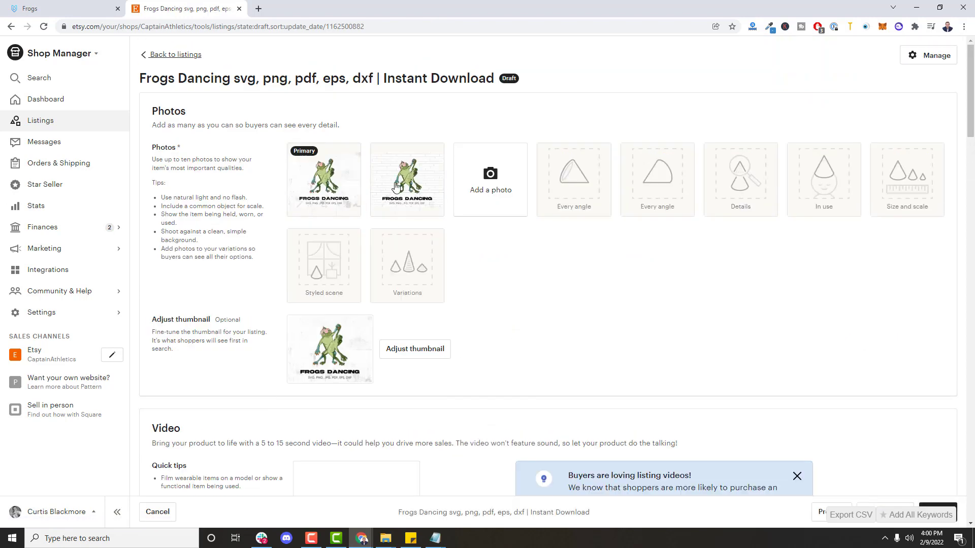
pyautogui.click(416, 201)
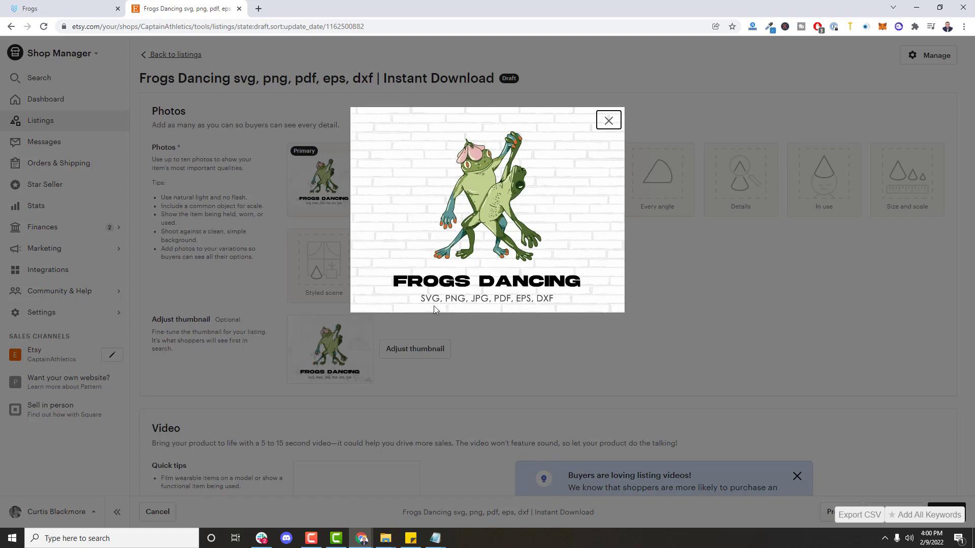
pyautogui.click(627, 253)
pyautogui.click(317, 178)
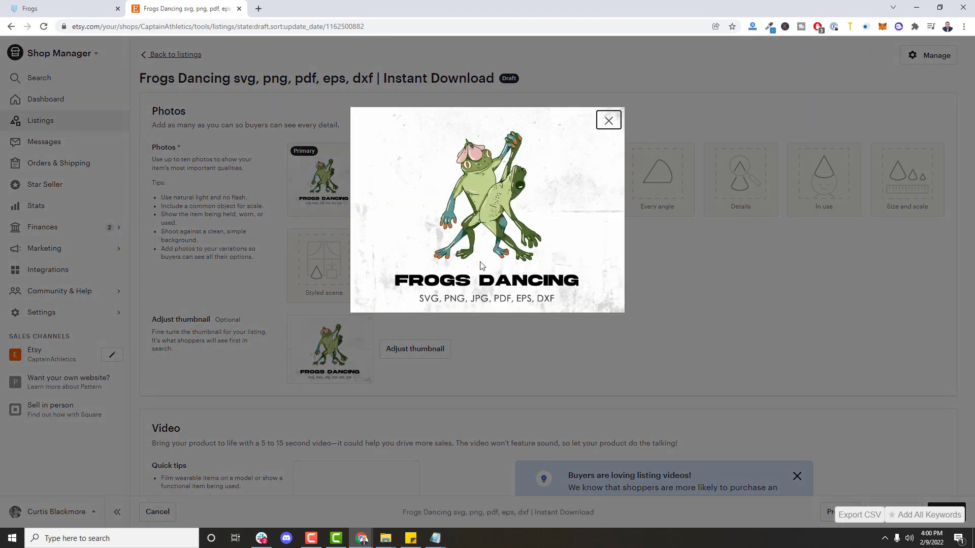
pyautogui.click(608, 121)
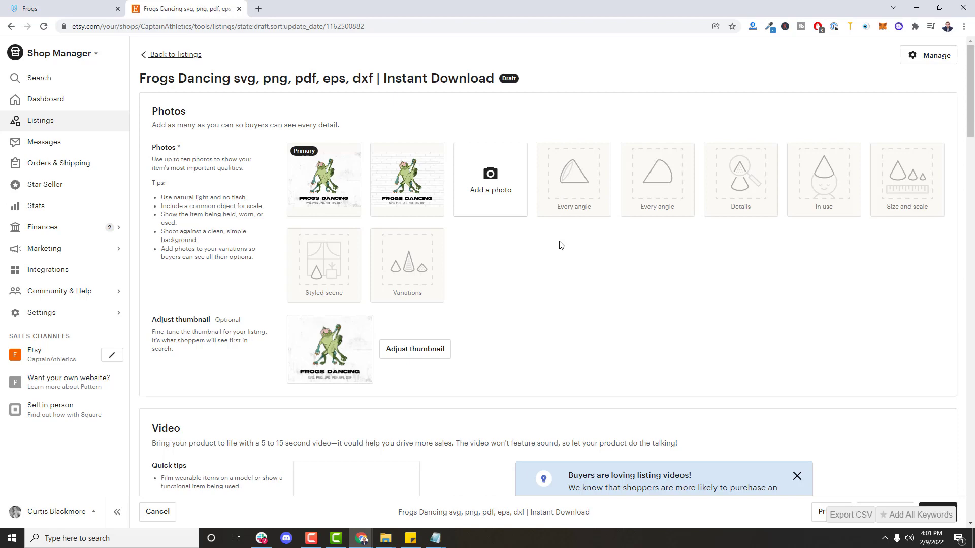
# Step: Select the Frogs Dancing listing title in the Etsy listing editor to review it
pyautogui.scroll(-9, 571, 245)
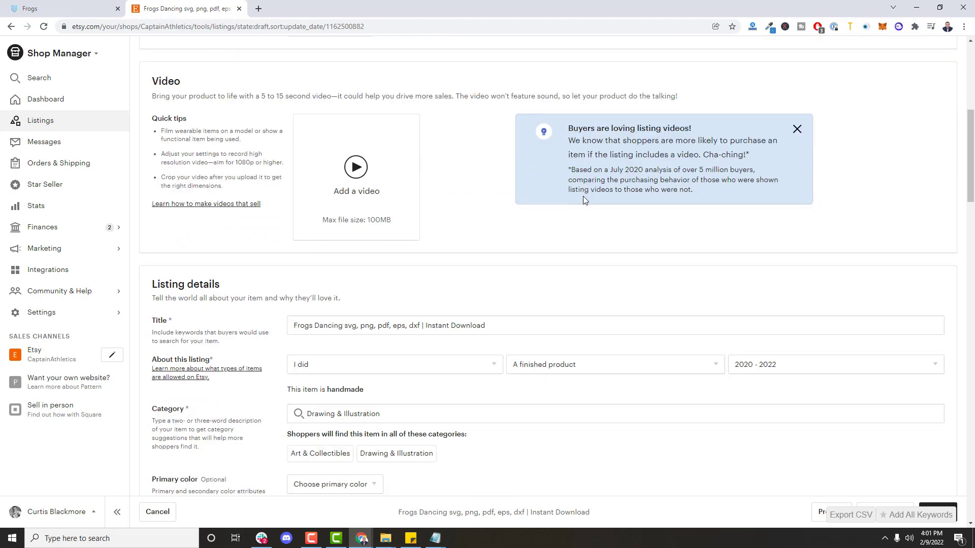
pyautogui.tripleClick(453, 217)
pyautogui.moveTo(454, 218); pyautogui.dragTo(200, 213)
pyautogui.click(333, 217)
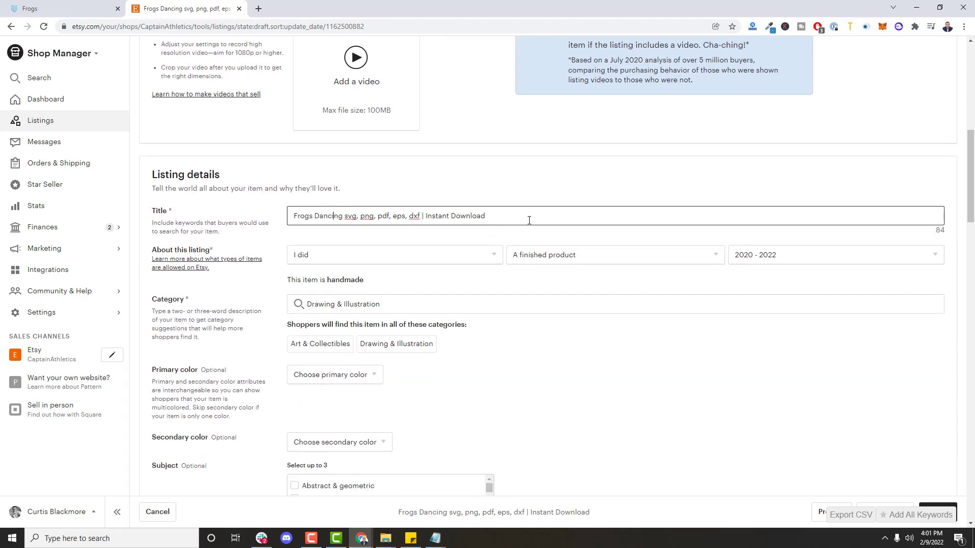
pyautogui.moveTo(486, 219); pyautogui.dragTo(292, 218)
# Step: Check the listing's price and its quantity of 999
pyautogui.scroll(-8, 537, 281)
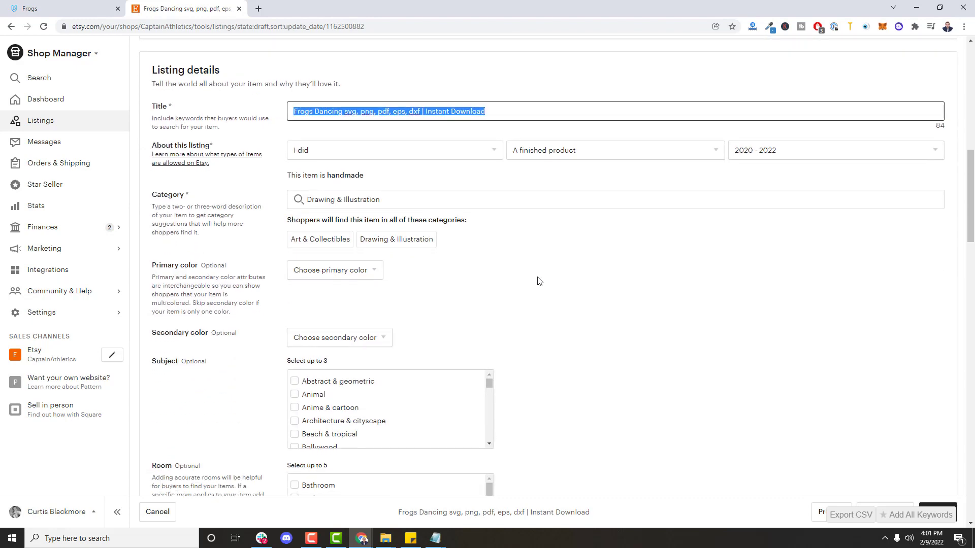
pyautogui.scroll(-6, 553, 275)
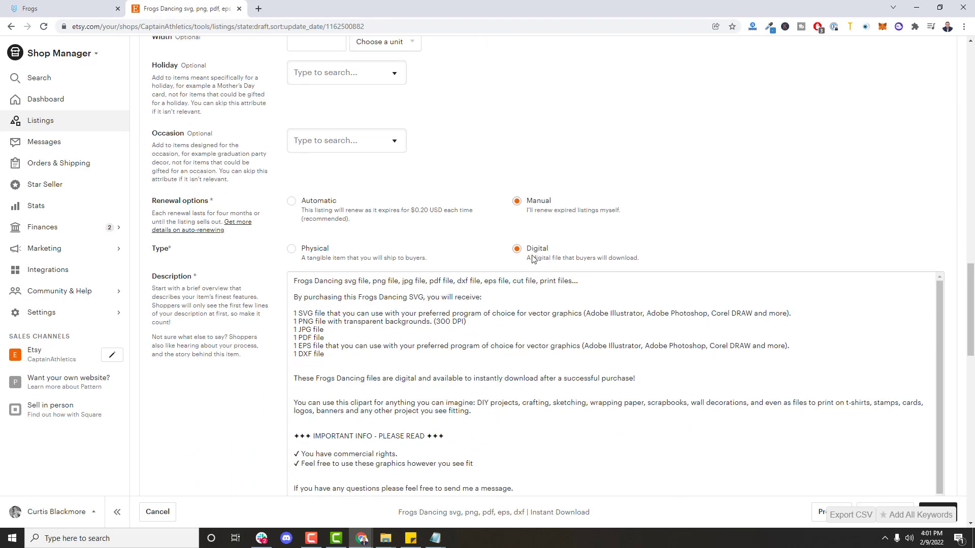
pyautogui.scroll(-7, 519, 205)
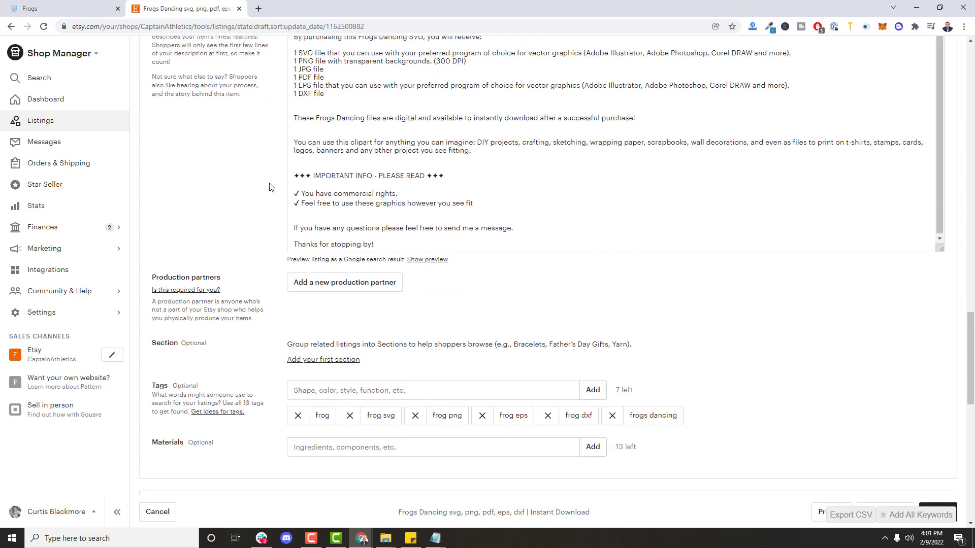
pyautogui.scroll(-2, 720, 305)
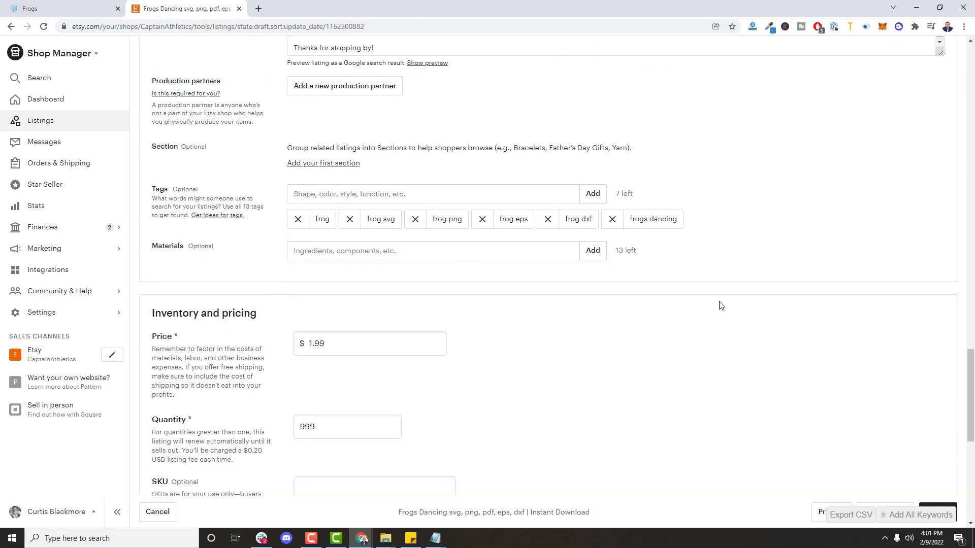
pyautogui.scroll(-2, 714, 289)
pyautogui.doubleClick(382, 242)
pyautogui.doubleClick(355, 325)
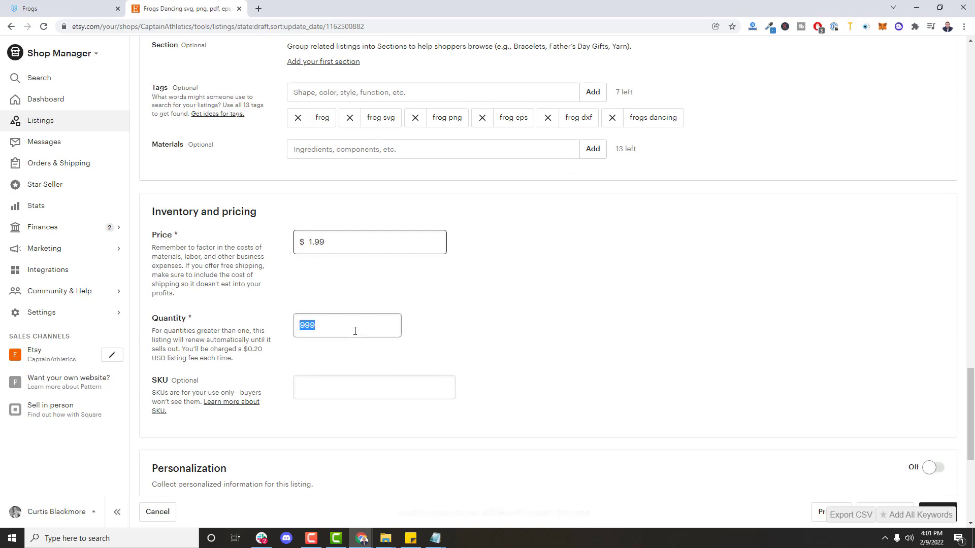
pyautogui.click(509, 319)
# Step: Open the readme.txt (219 B) attached under Digital files
pyautogui.scroll(-3, 513, 305)
pyautogui.scroll(-3, 525, 286)
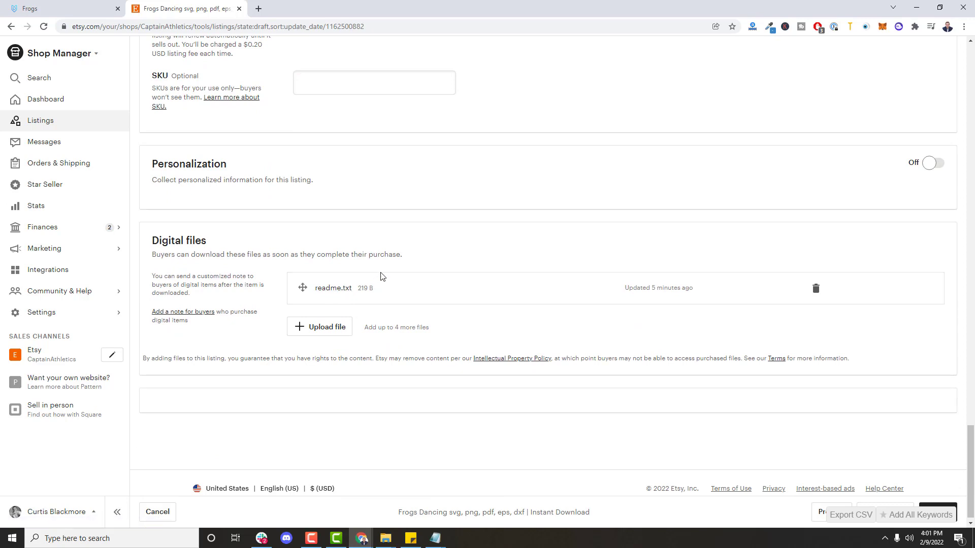
pyautogui.click(326, 291)
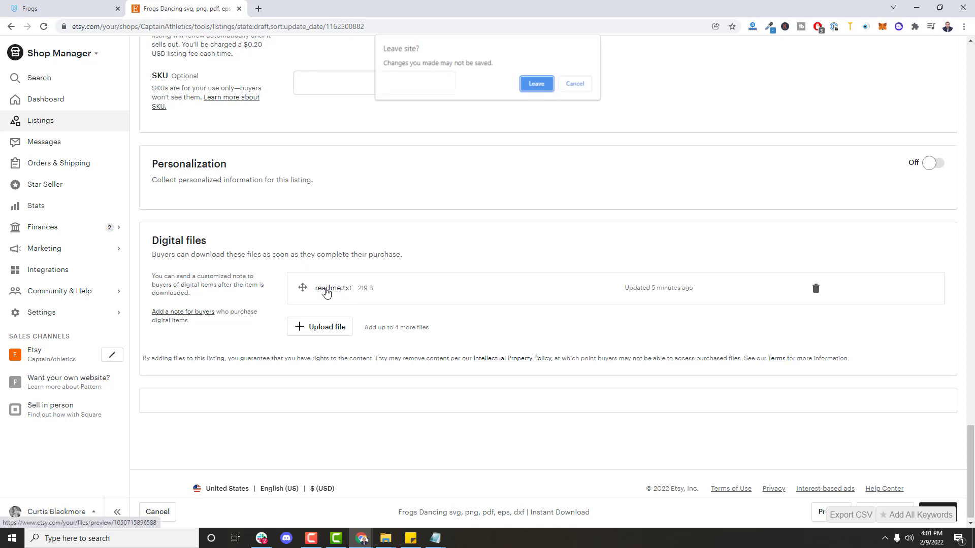
# Step: Leave the Etsy page so readme.txt downloads, and save it to the desktop
pyautogui.click(536, 84)
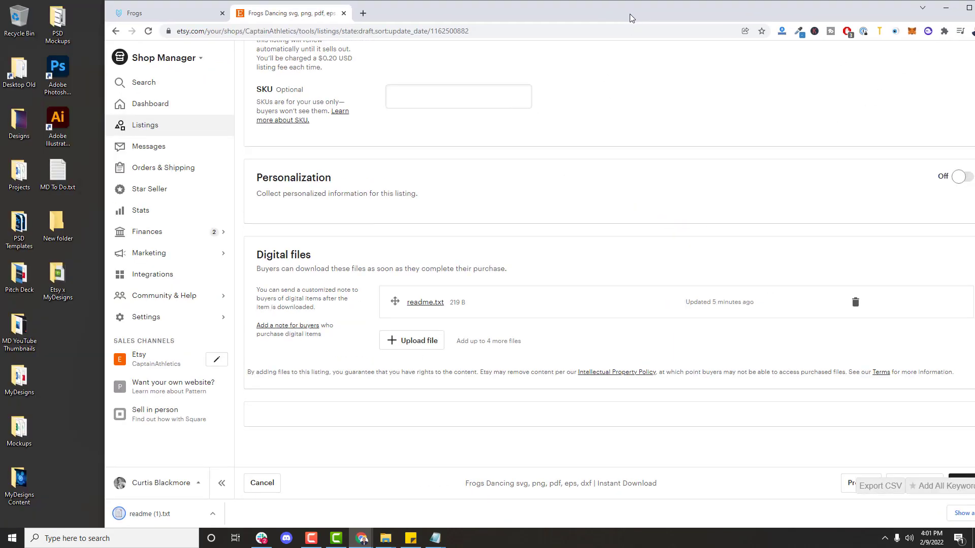
pyautogui.doubleClick(630, 13)
pyautogui.moveTo(87, 351); pyautogui.dragTo(87, 352)
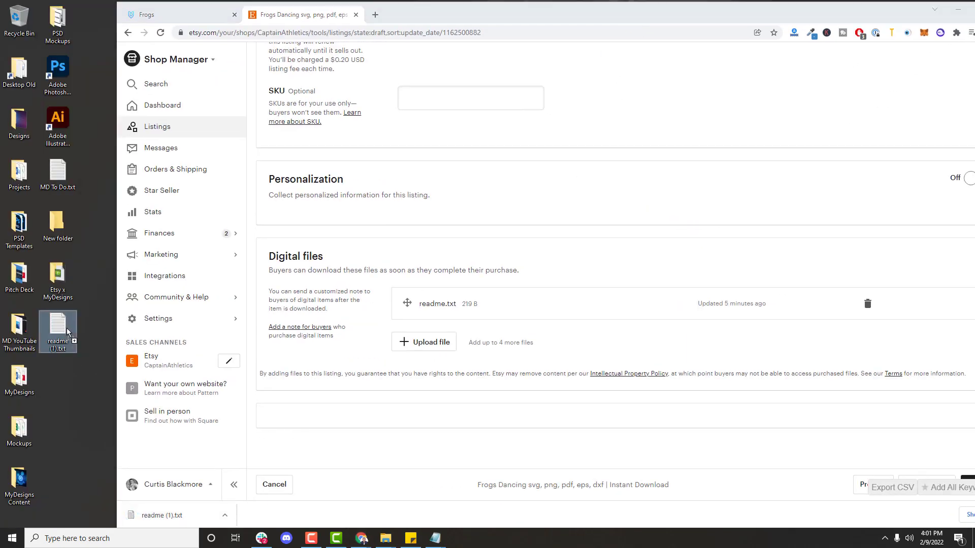
pyautogui.click(956, 10)
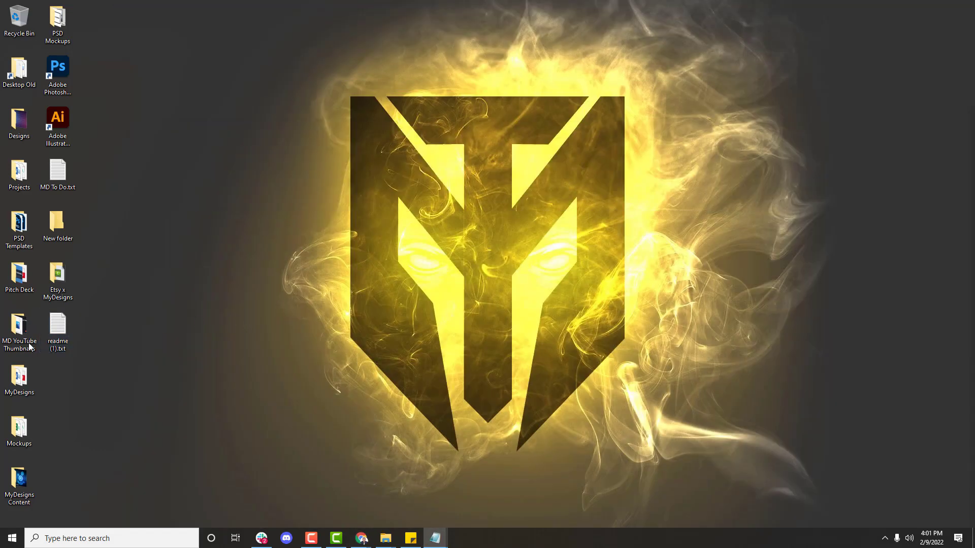
# Step: Open readme (1).txt in Notepad and select its download link URL
pyautogui.doubleClick(54, 340)
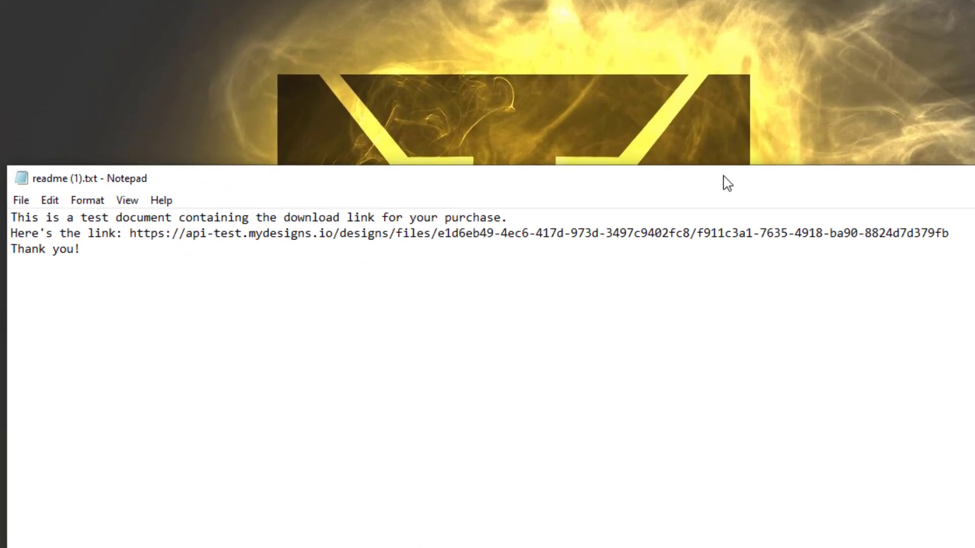
pyautogui.moveTo(536, 218); pyautogui.dragTo(97, 206)
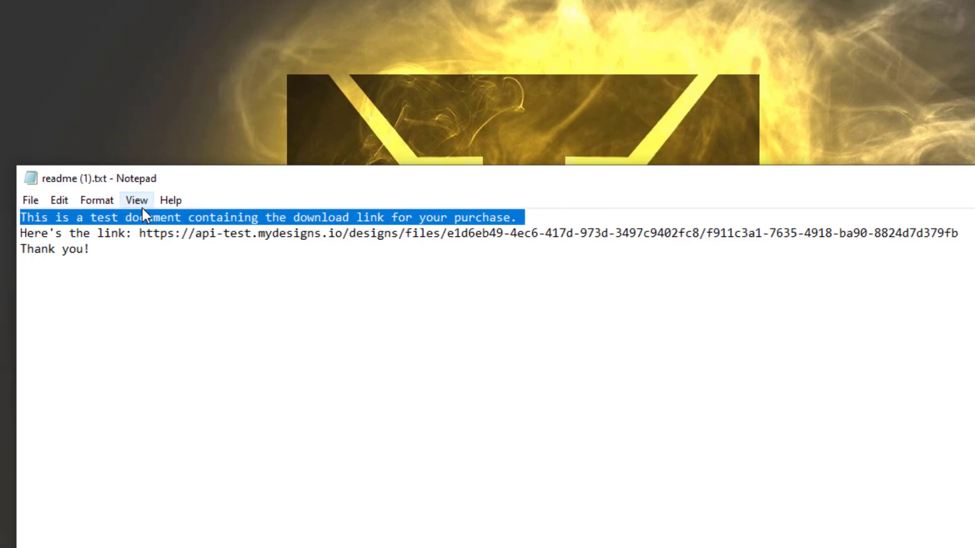
pyautogui.click(228, 262)
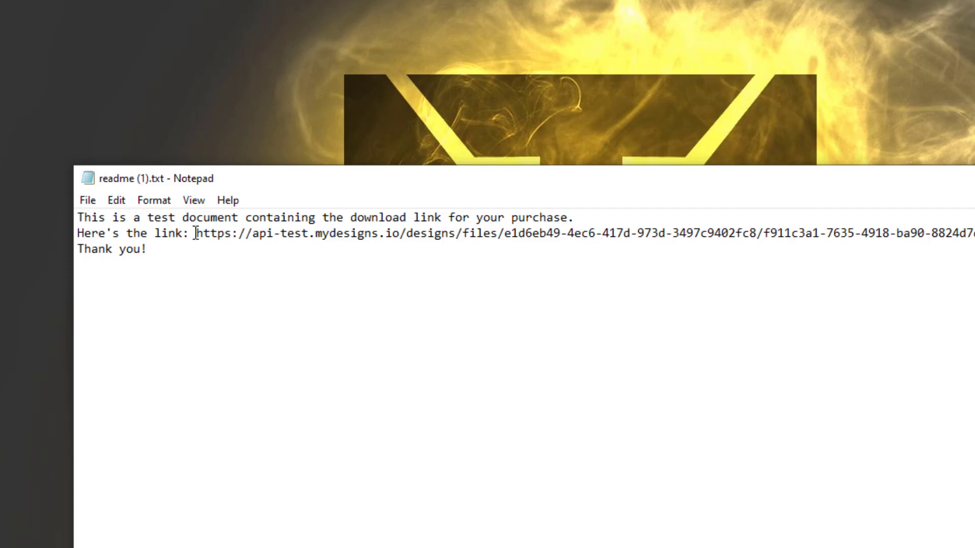
pyautogui.moveTo(195, 234); pyautogui.dragTo(974, 233)
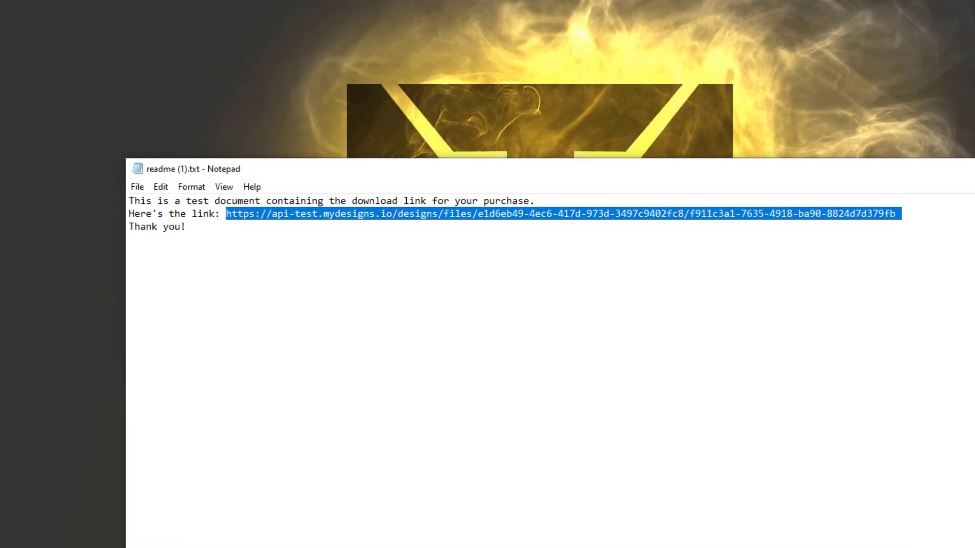
# Step: Load the download link in a new Chrome tab and save the frog zip to the desktop
pyautogui.moveTo(361, 538)
pyautogui.click(461, 498)
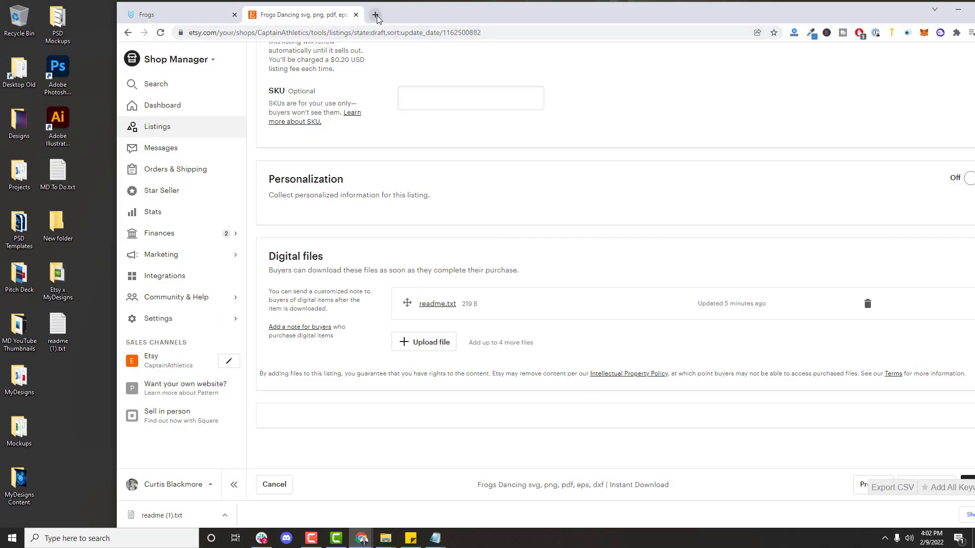
pyautogui.click(377, 19)
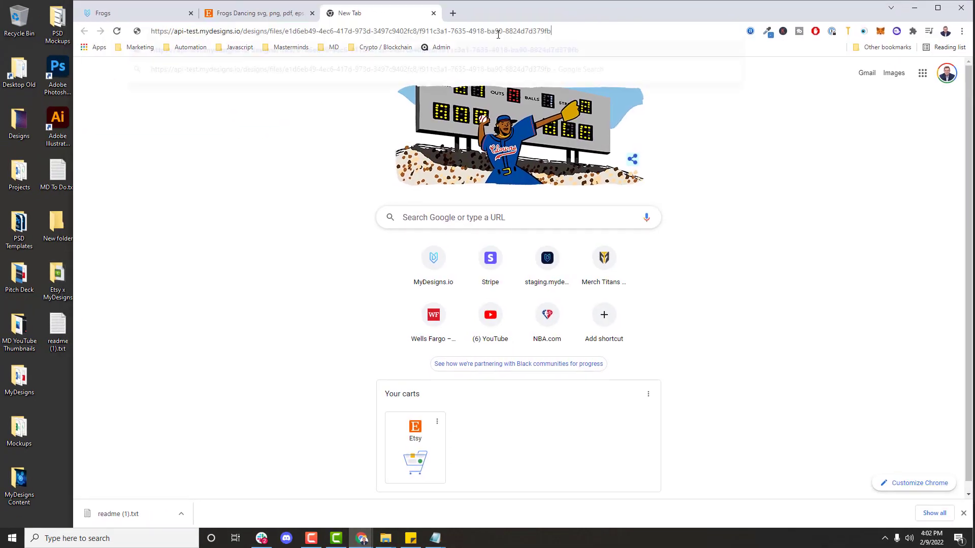
pyautogui.press('Return')
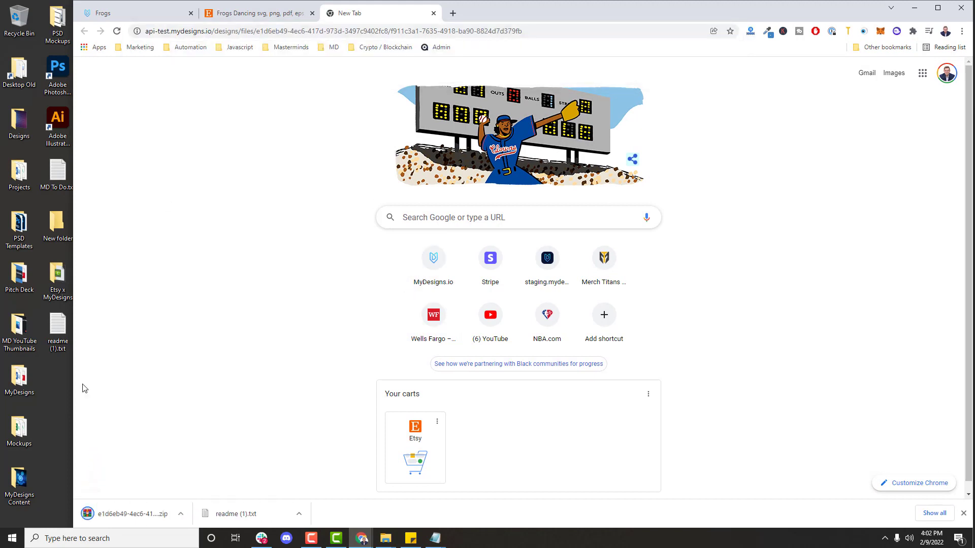
pyautogui.moveTo(131, 516); pyautogui.dragTo(61, 388)
# Step: Open the frog zip in WinRAR to see its six MD_Frogs files
pyautogui.doubleClick(61, 389)
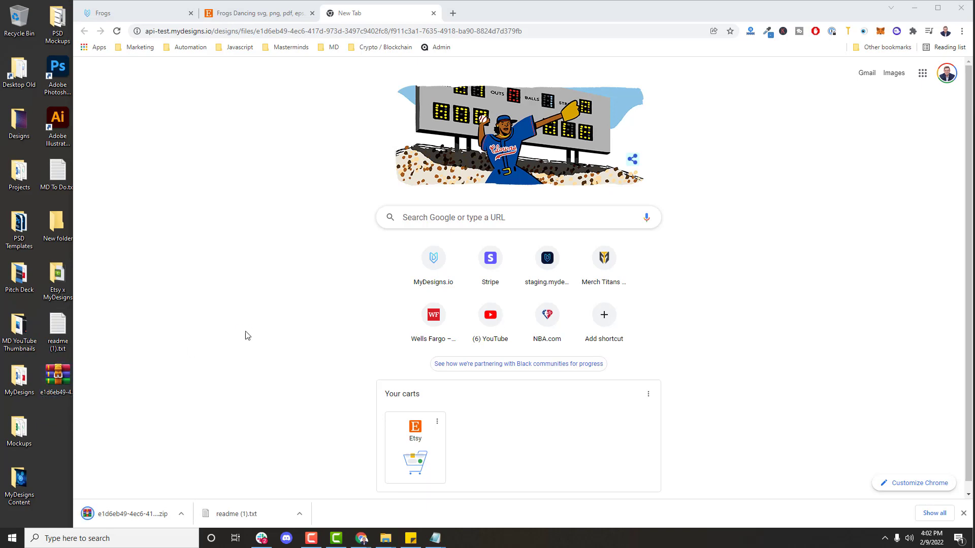
pyautogui.click(918, 7)
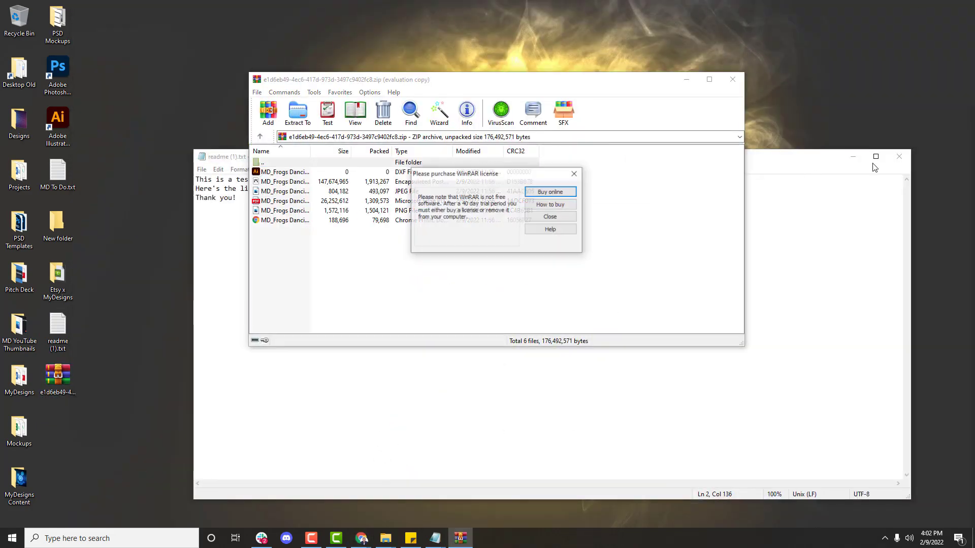
pyautogui.click(846, 160)
pyautogui.click(550, 217)
# Step: Create a desktop folder named Etsy Files, move the zip into it and close WinRAR
pyautogui.rightClick(157, 428)
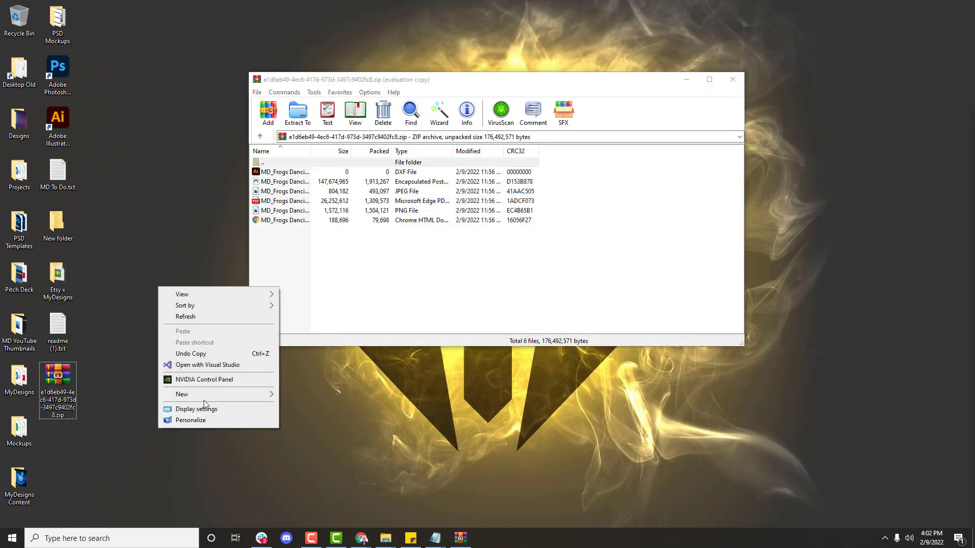
pyautogui.moveTo(208, 396)
pyautogui.click(313, 395)
pyautogui.write('Ets')
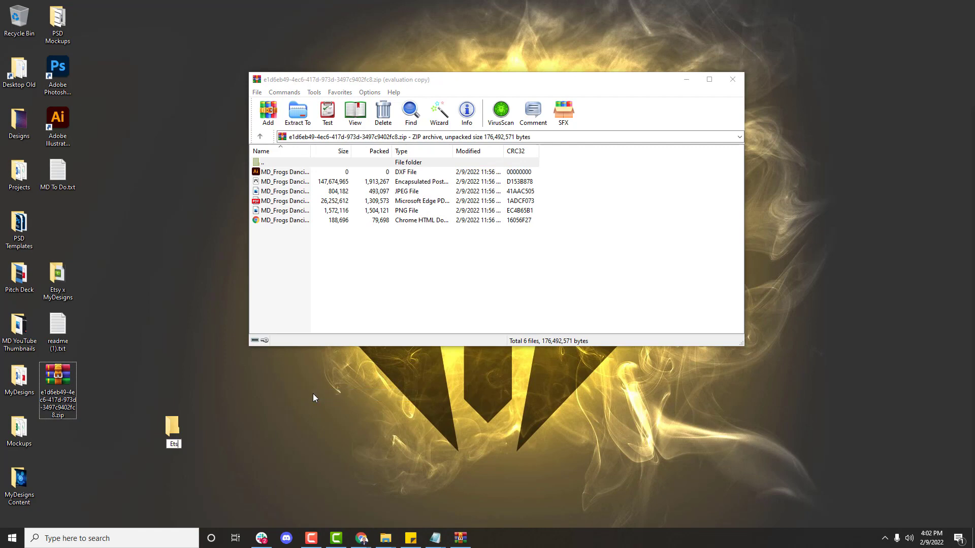
pyautogui.write('y Piles')
pyautogui.press('Return')
pyautogui.moveTo(71, 380); pyautogui.dragTo(172, 429)
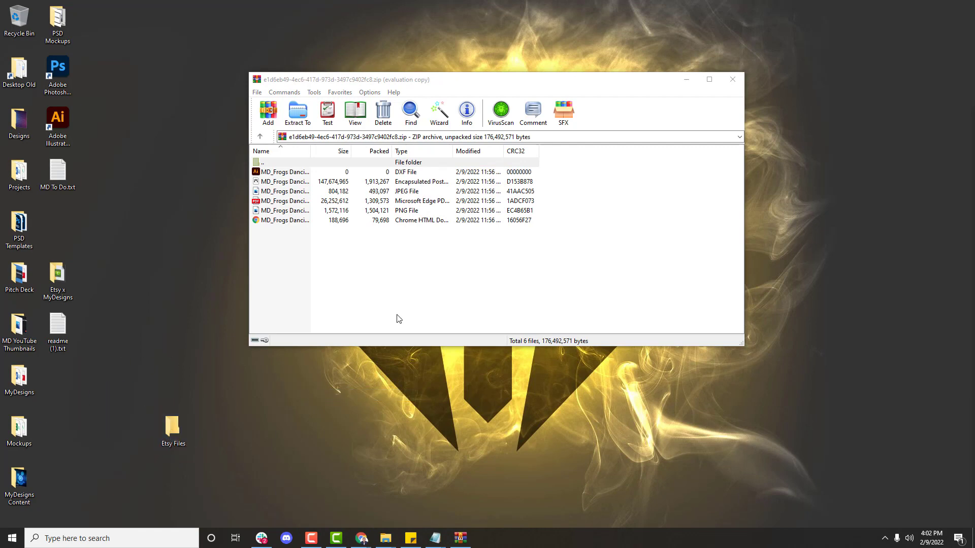
pyautogui.click(732, 79)
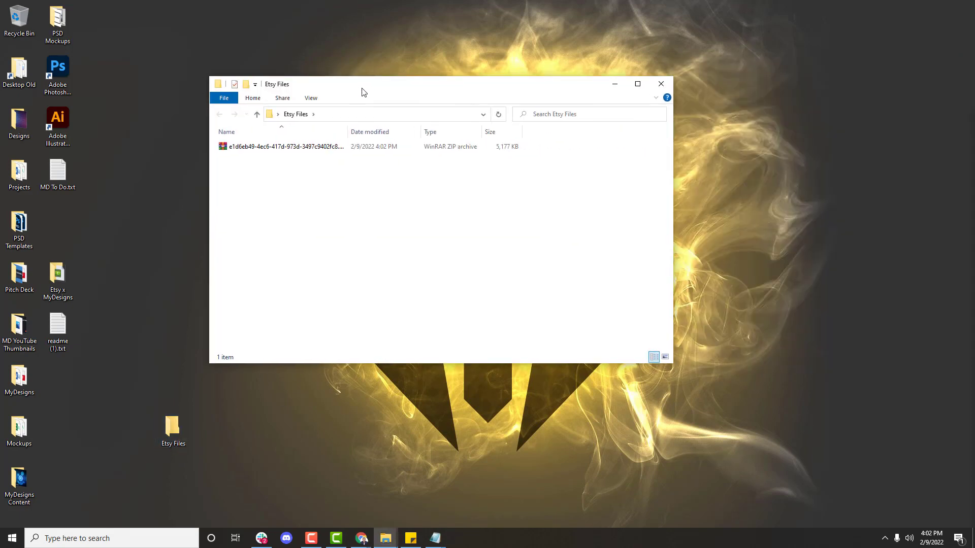
# Step: Extract the zip into the Etsy Files folder and delete the zip
pyautogui.moveTo(361, 91); pyautogui.dragTo(376, 101)
pyautogui.rightClick(299, 156)
pyautogui.click(332, 213)
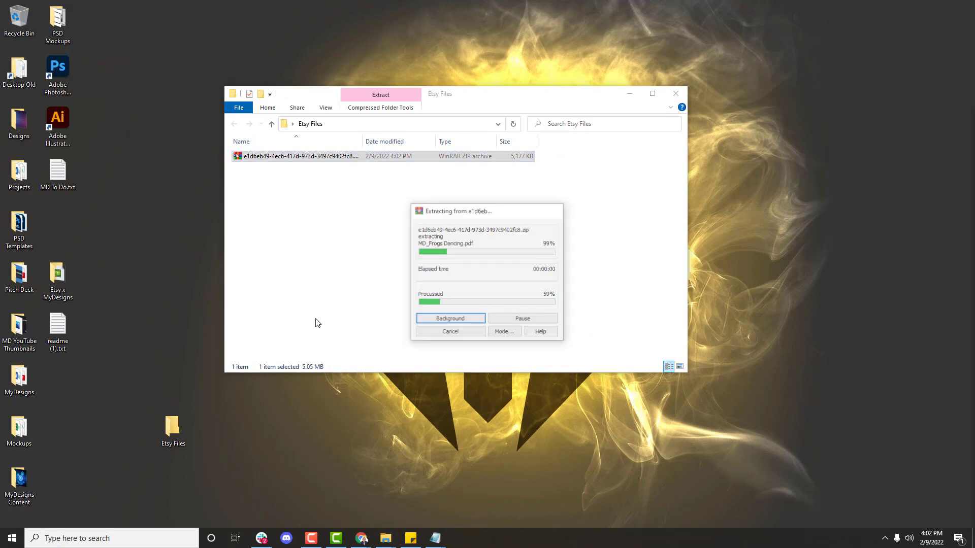
pyautogui.moveTo(171, 431); pyautogui.dragTo(60, 396)
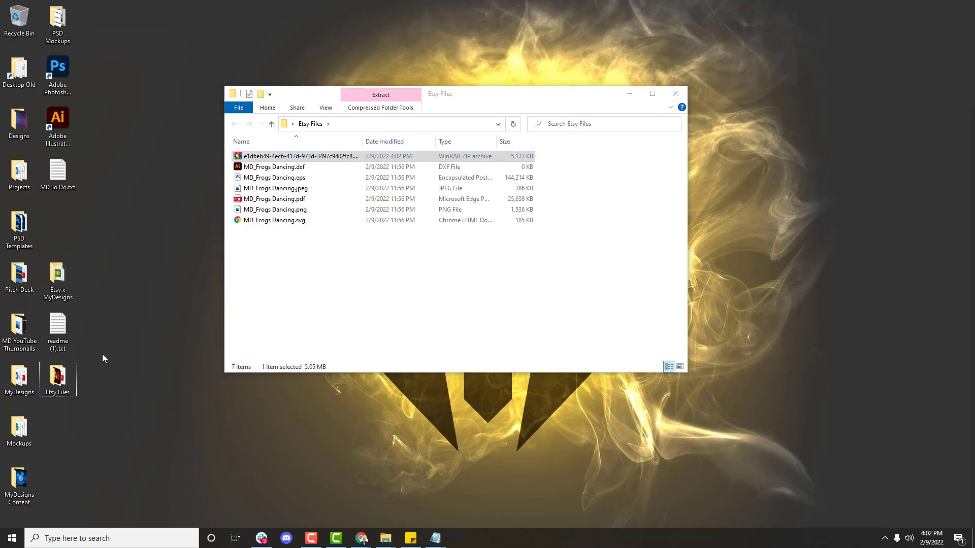
pyautogui.click(388, 276)
pyautogui.click(321, 156)
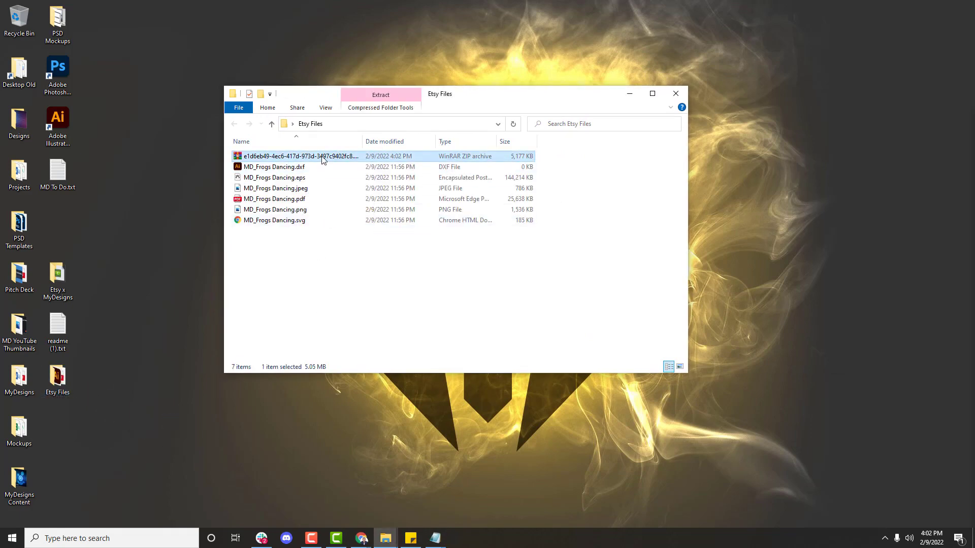
pyautogui.press('Delete')
# Step: Go through the extracted DXF, EPS, JPEG, PDF, PNG and SVG files one by one
pyautogui.click(322, 157)
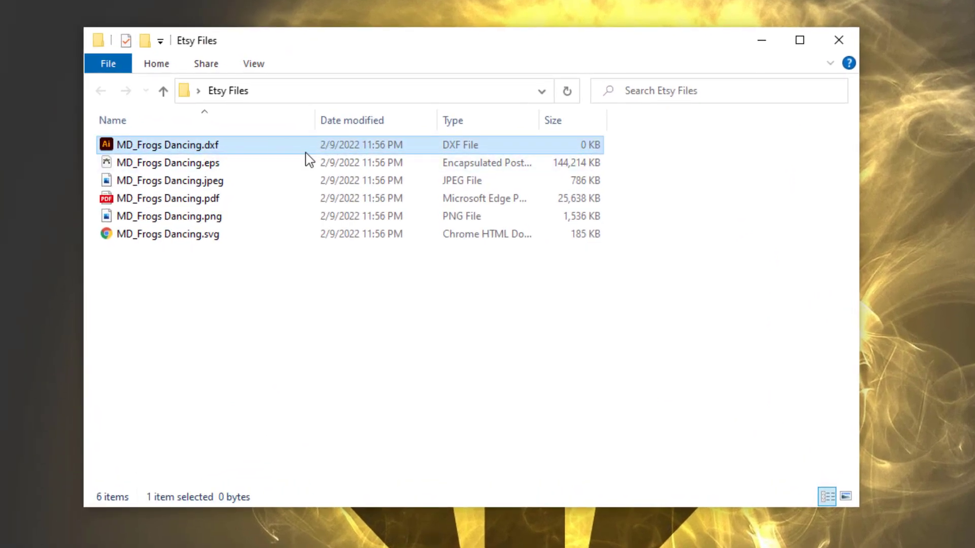
pyautogui.click(210, 168)
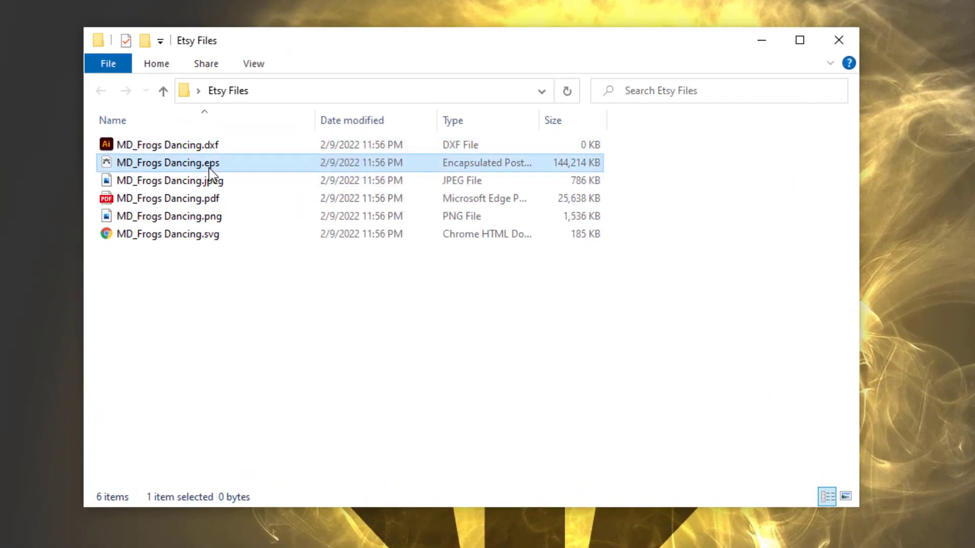
pyautogui.click(231, 181)
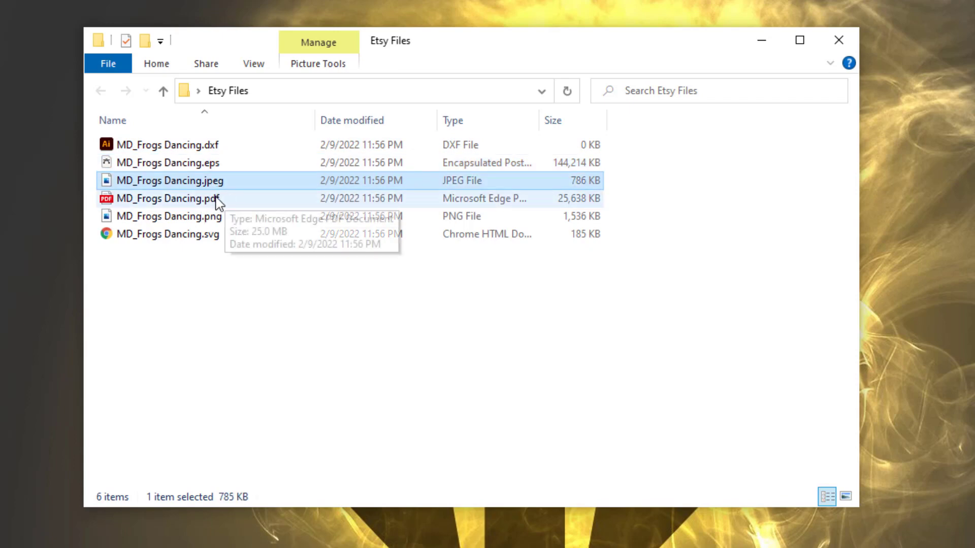
pyautogui.click(218, 200)
pyautogui.click(219, 219)
pyautogui.click(236, 237)
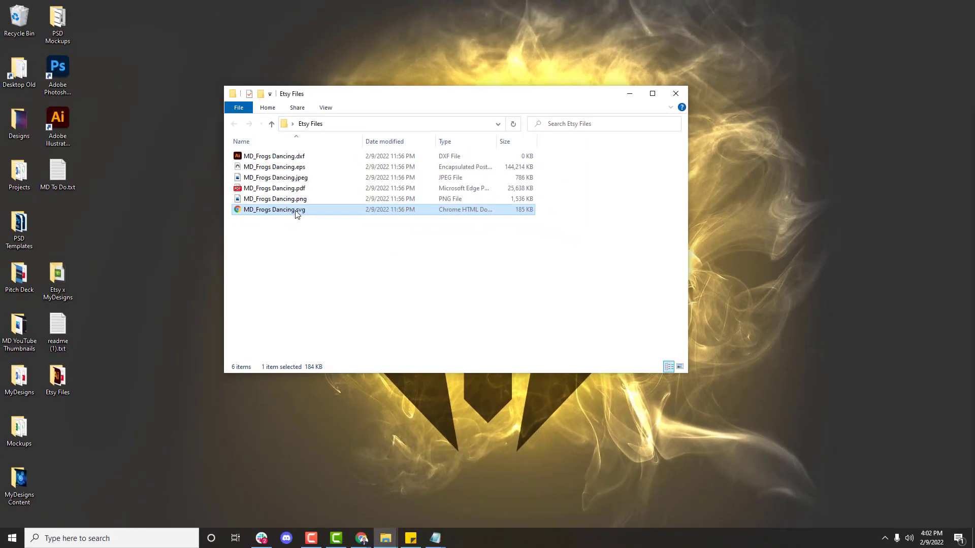
# Step: Preview the frog SVG in the browser, then open it in Illustrator
pyautogui.doubleClick(253, 222)
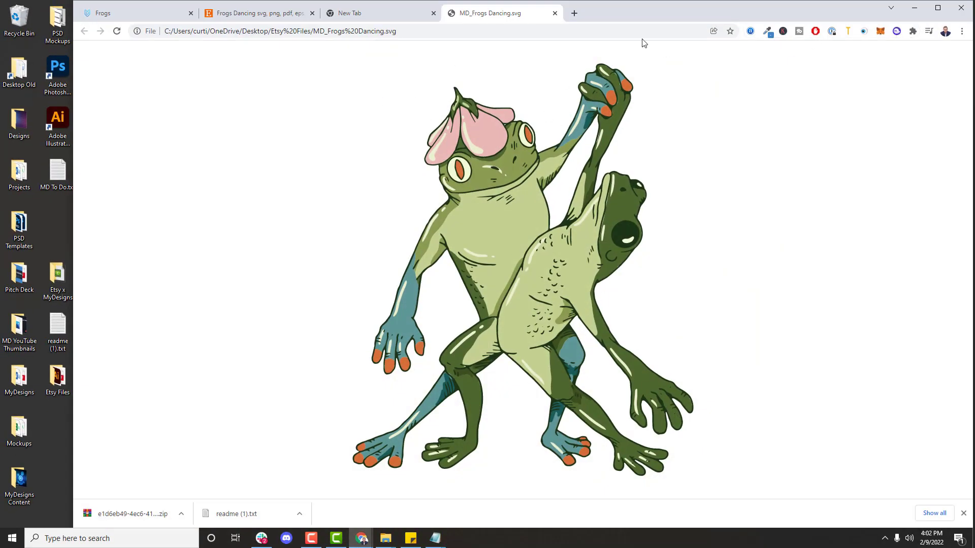
pyautogui.click(555, 13)
pyautogui.click(914, 7)
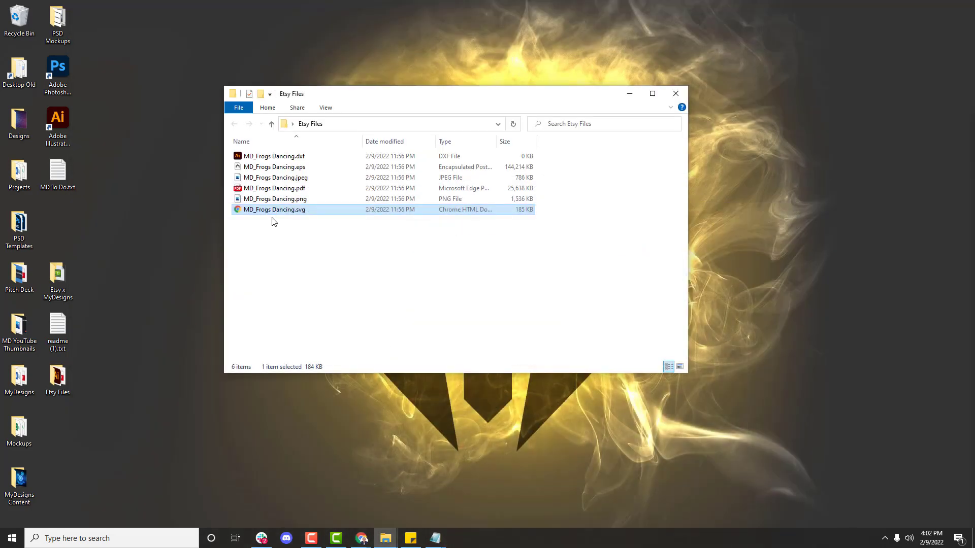
pyautogui.moveTo(252, 217); pyautogui.dragTo(55, 118)
# Step: Preview the frog PNG, then view its 4500 x 5400, 32-bit details in Properties
pyautogui.click(275, 200)
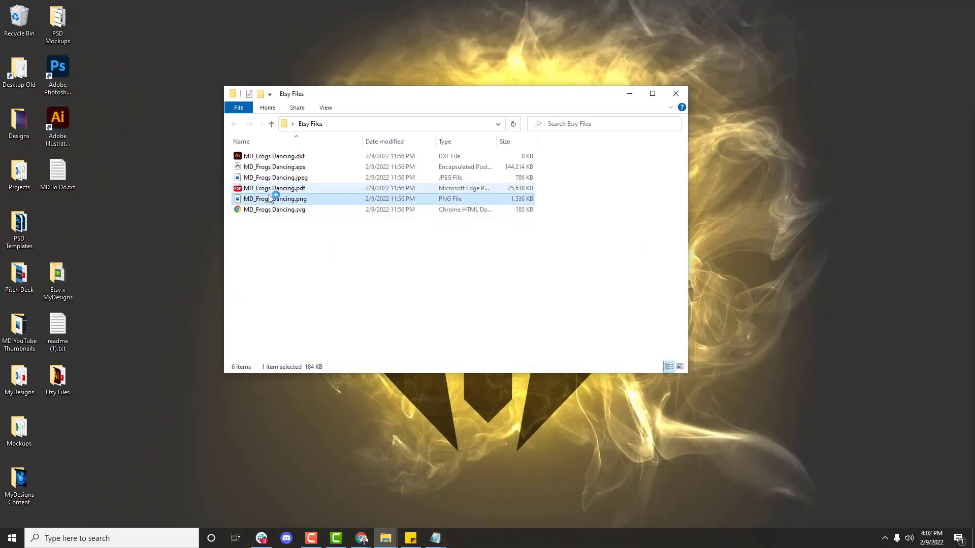
pyautogui.doubleClick(273, 200)
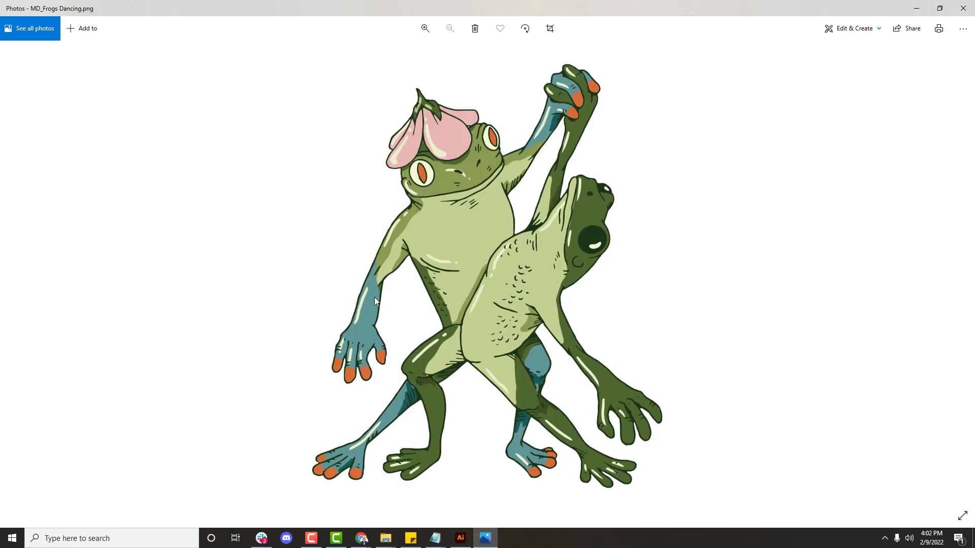
pyautogui.click(963, 9)
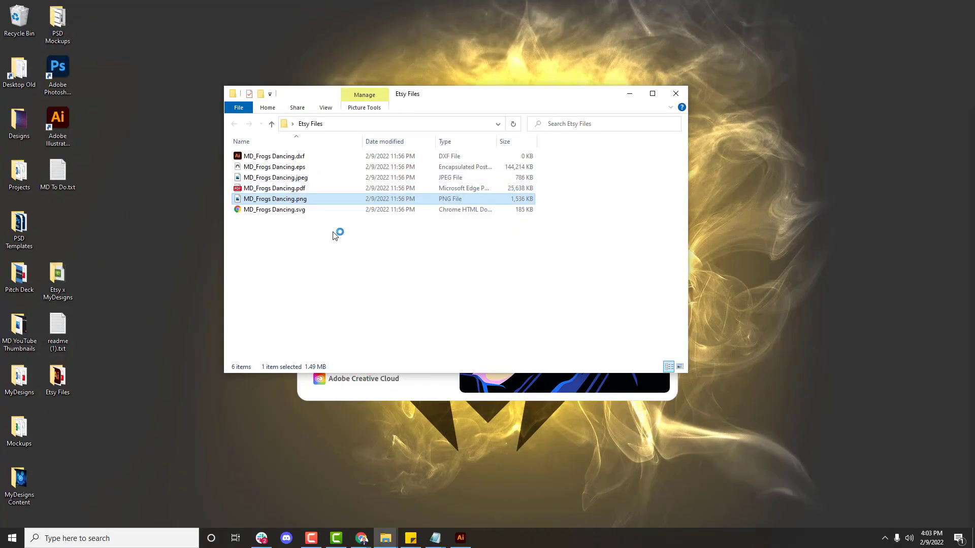
pyautogui.rightClick(285, 199)
pyautogui.click(315, 520)
pyautogui.click(354, 226)
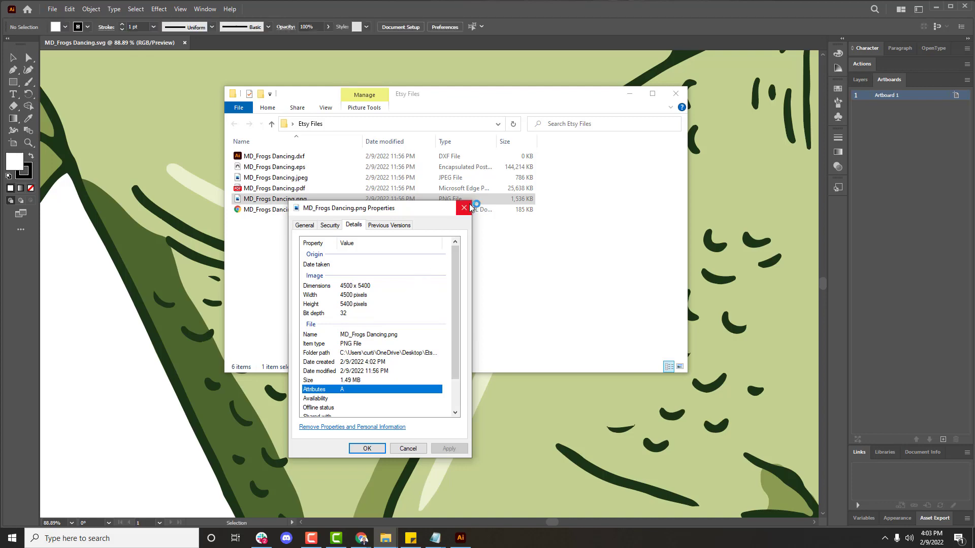
# Step: Close the PNG Properties and zoom into the frog SVG in Illustrator
pyautogui.click(463, 207)
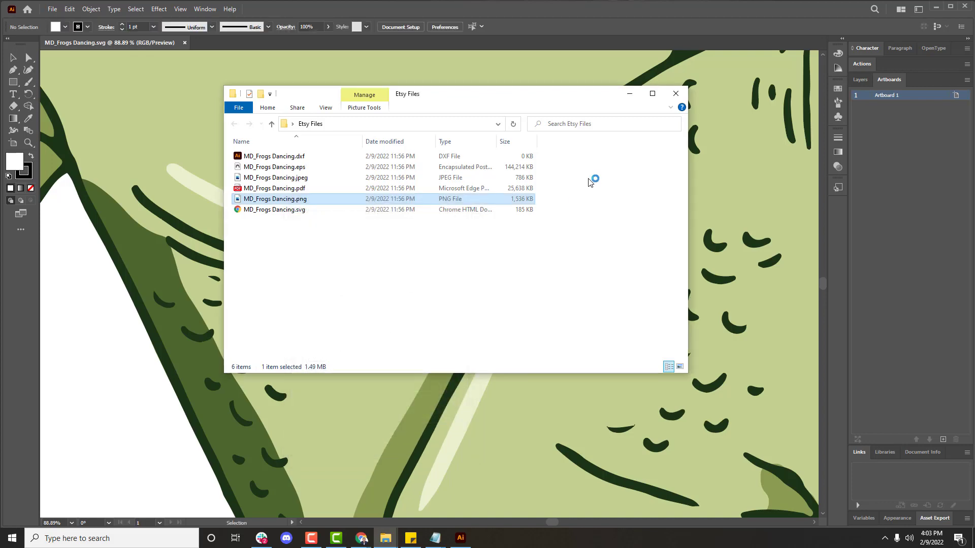
pyautogui.click(629, 94)
pyautogui.scroll(-2, 451, 261)
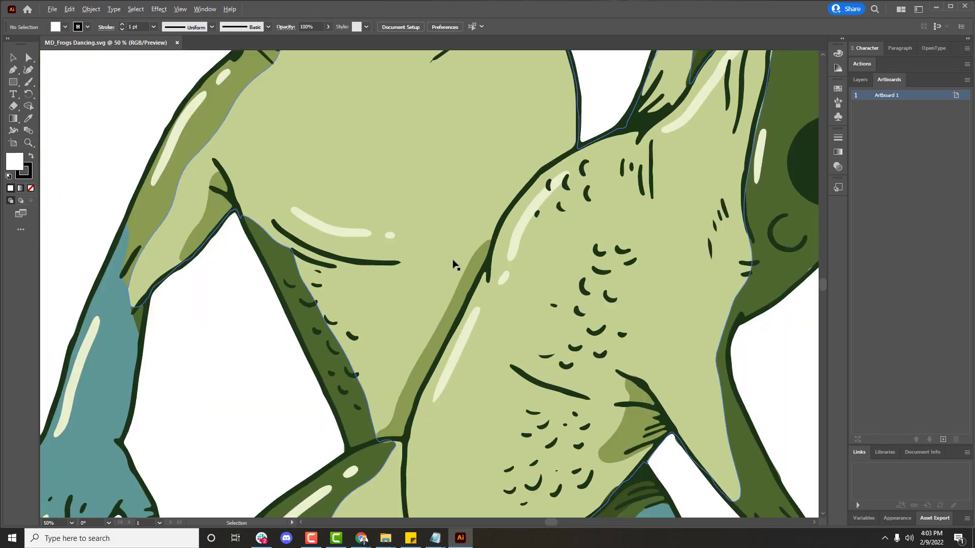
pyautogui.scroll(-3, 453, 264)
pyautogui.scroll(5, 448, 213)
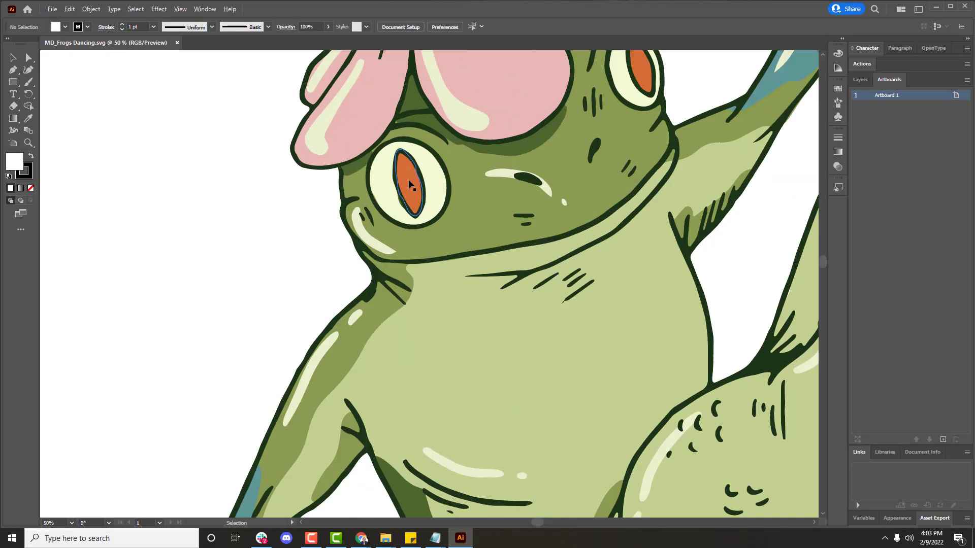
# Step: Select the pupil, eye white, head and nostril as separate shapes, then minimize Illustrator
pyautogui.click(406, 193)
pyautogui.click(435, 196)
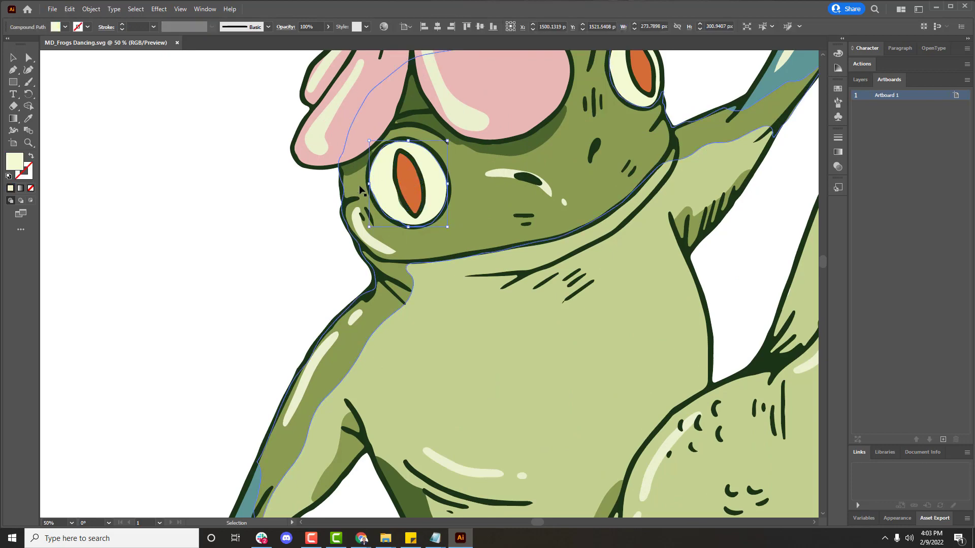
pyautogui.click(529, 204)
pyautogui.click(593, 150)
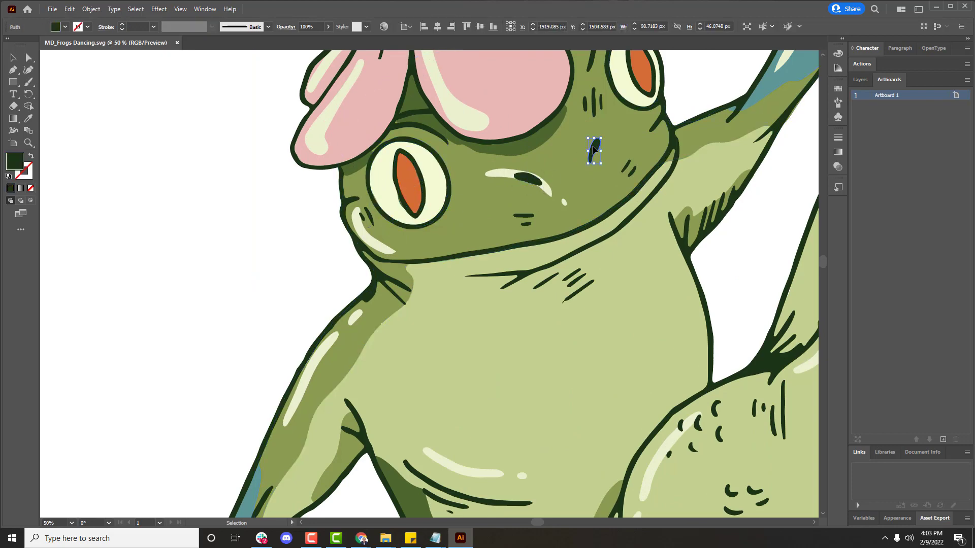
pyautogui.click(569, 176)
pyautogui.scroll(-5, 574, 152)
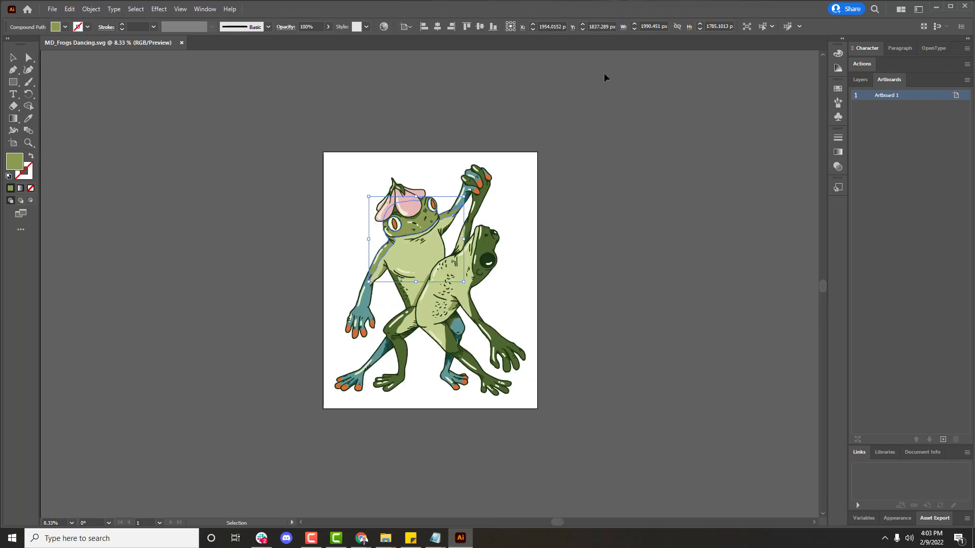
pyautogui.click(936, 6)
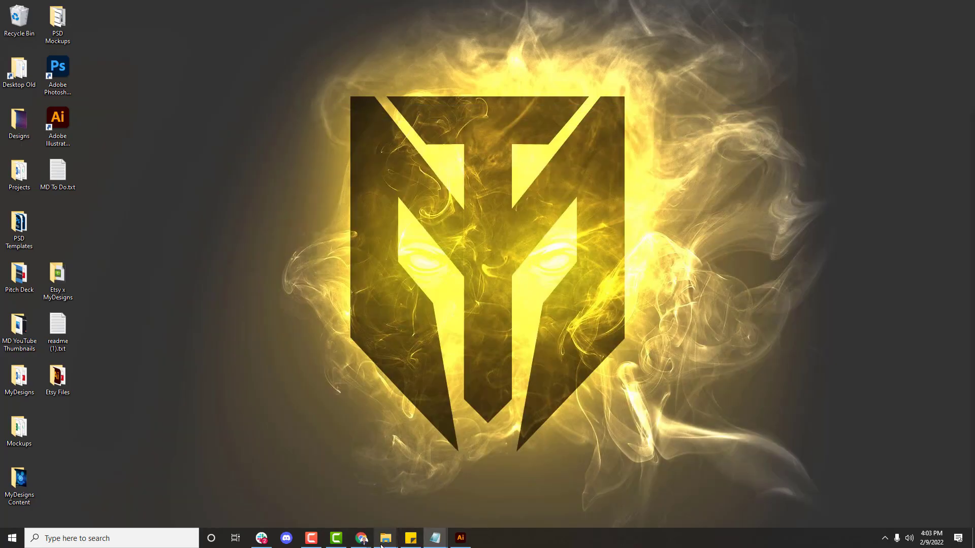
# Step: Open the frog PDF from Etsy Files in Edge and scroll through it
pyautogui.moveTo(386, 537)
pyautogui.click(531, 497)
pyautogui.click(294, 190)
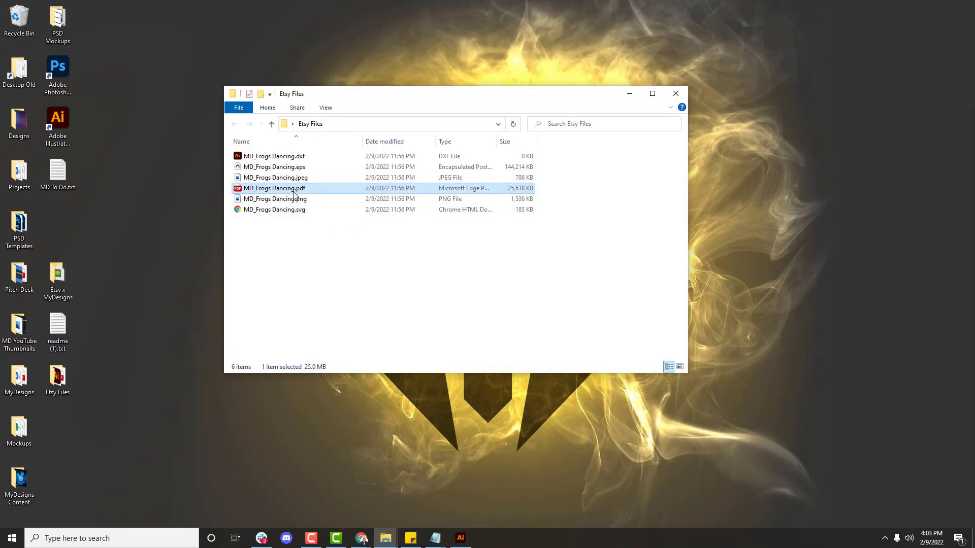
pyautogui.press('Return')
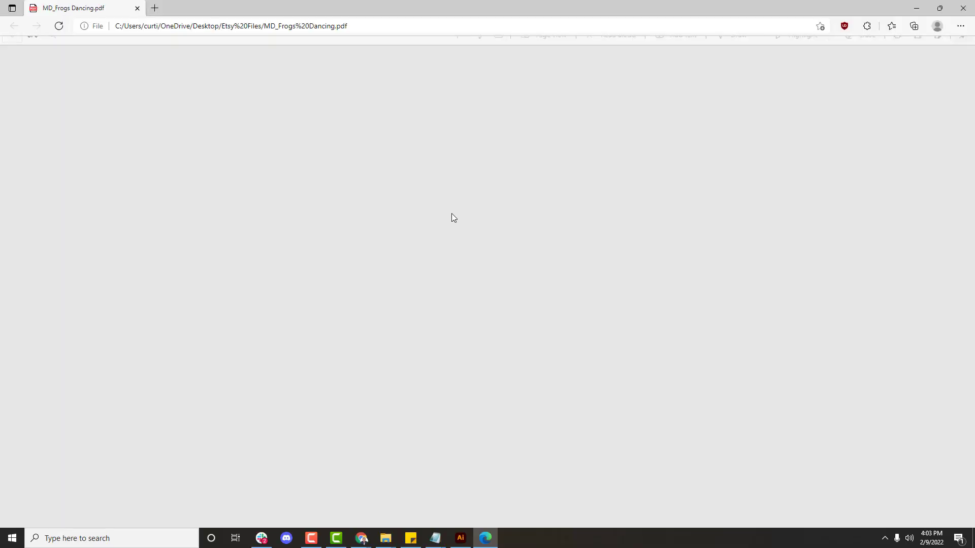
pyautogui.scroll(-10, 472, 266)
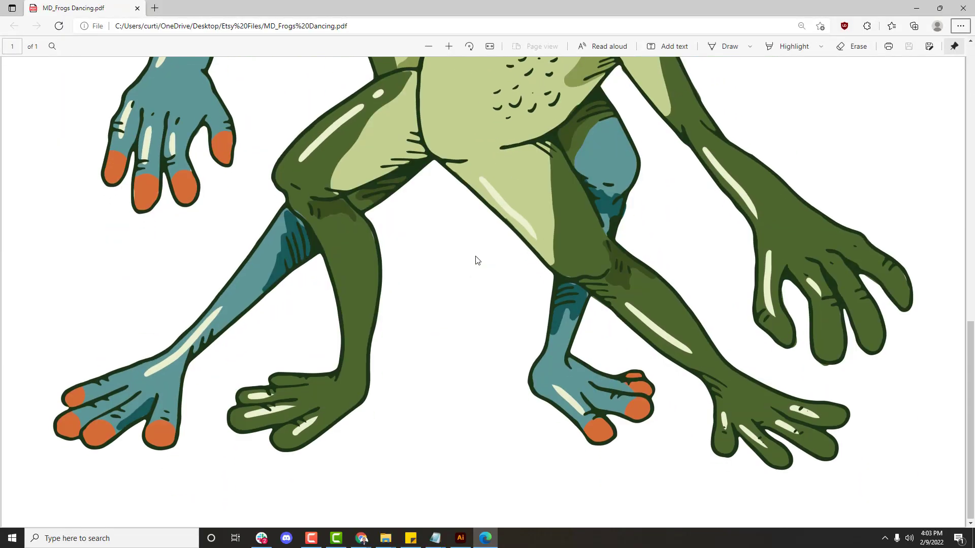
pyautogui.scroll(10, 475, 259)
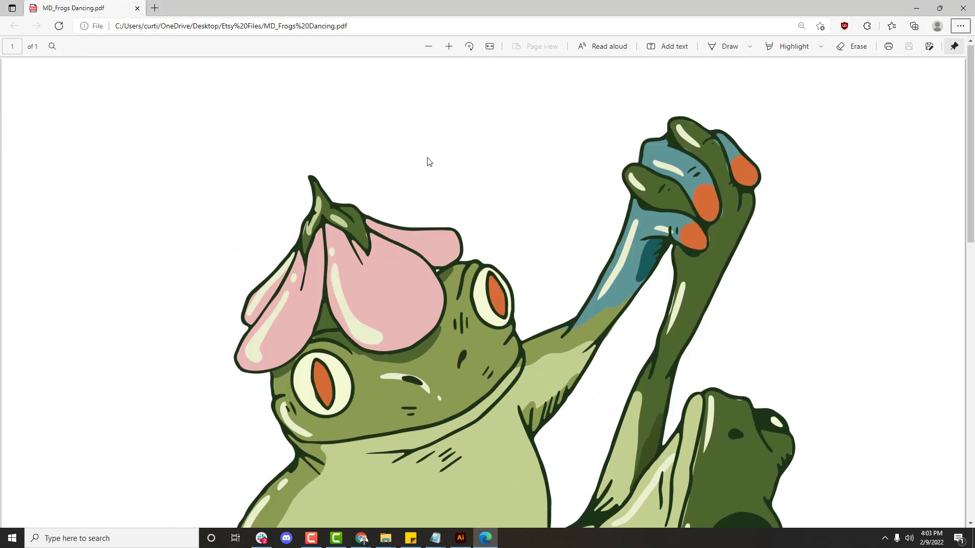
pyautogui.click(963, 8)
# Step: View the frog JPEG on its black background in Photos
pyautogui.click(290, 178)
pyautogui.doubleClick(289, 178)
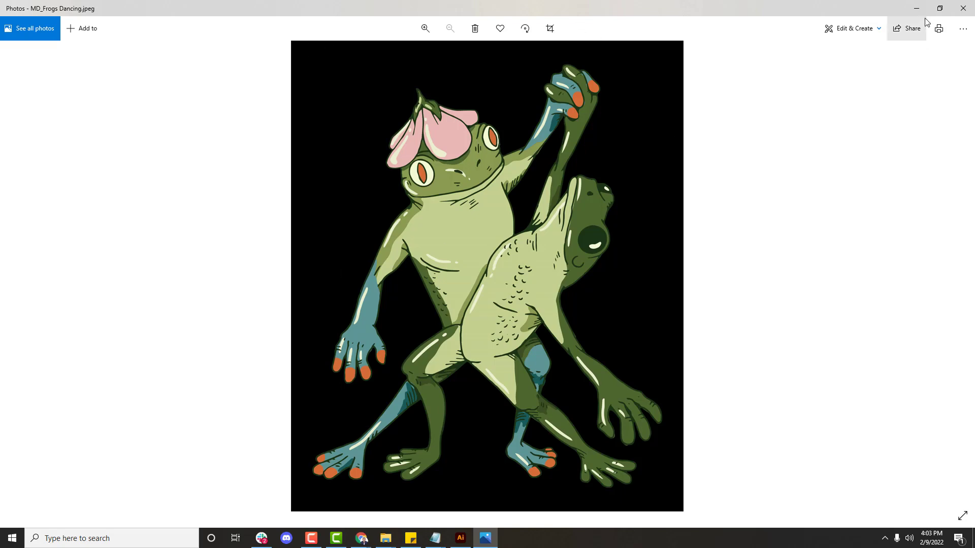
pyautogui.click(962, 8)
pyautogui.click(318, 167)
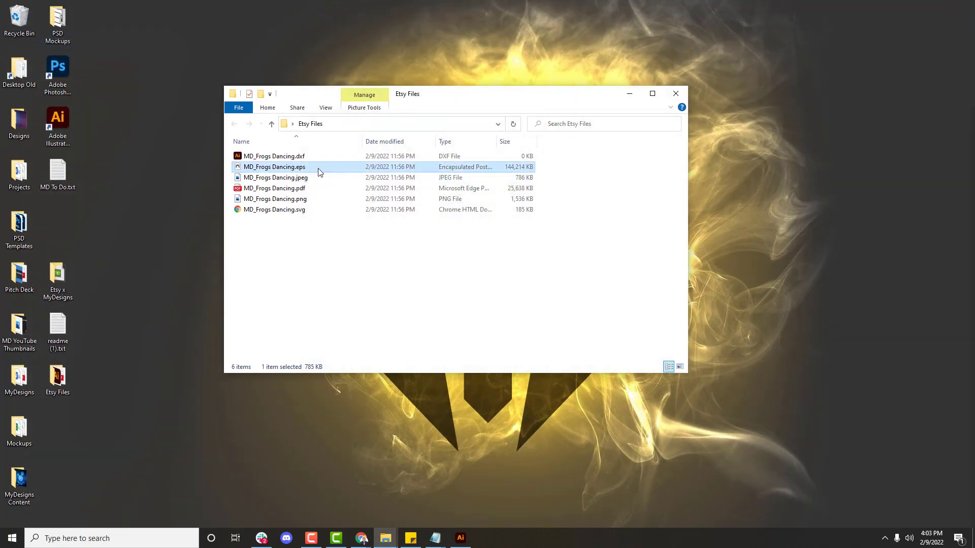
# Step: Open the frog EPS in Illustrator and check the DXF file's size
pyautogui.doubleClick(305, 170)
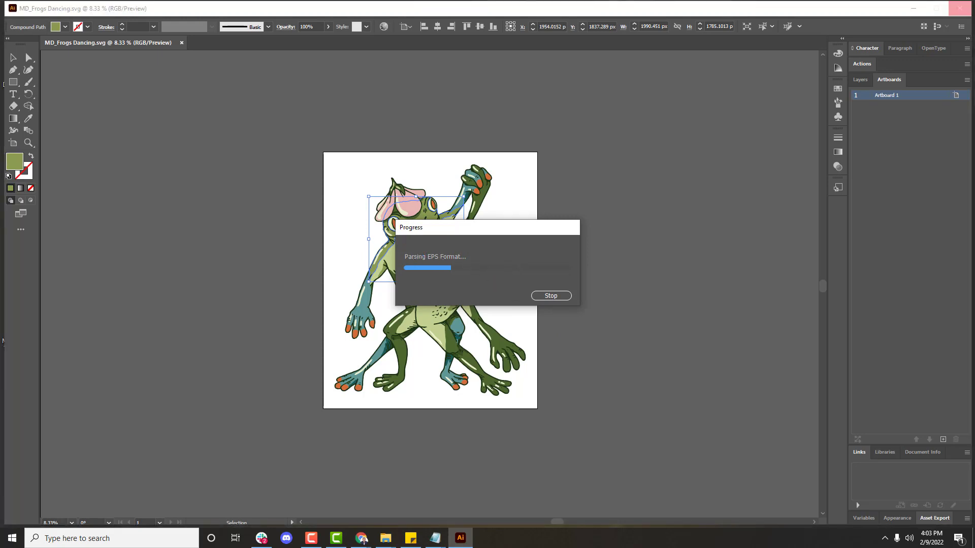
pyautogui.moveTo(386, 538)
pyautogui.click(535, 500)
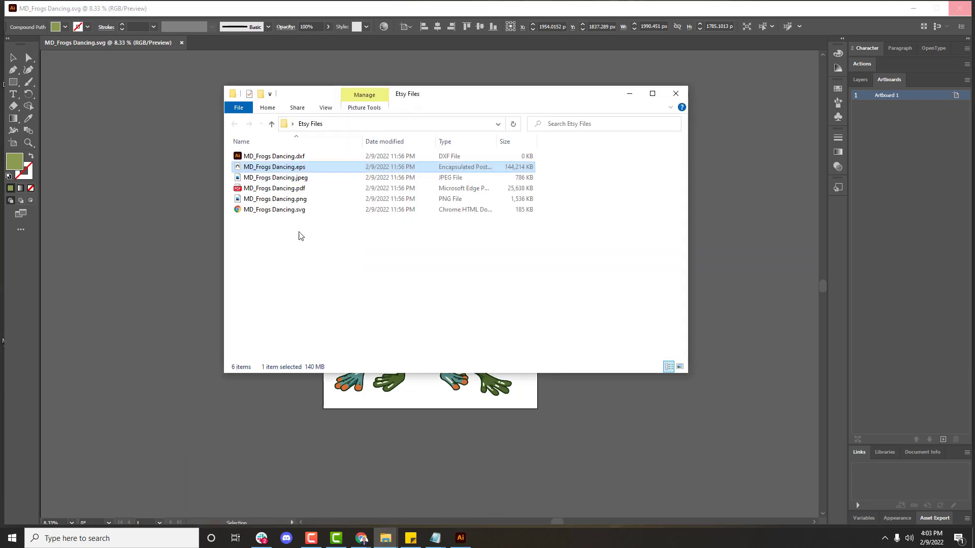
pyautogui.click(302, 157)
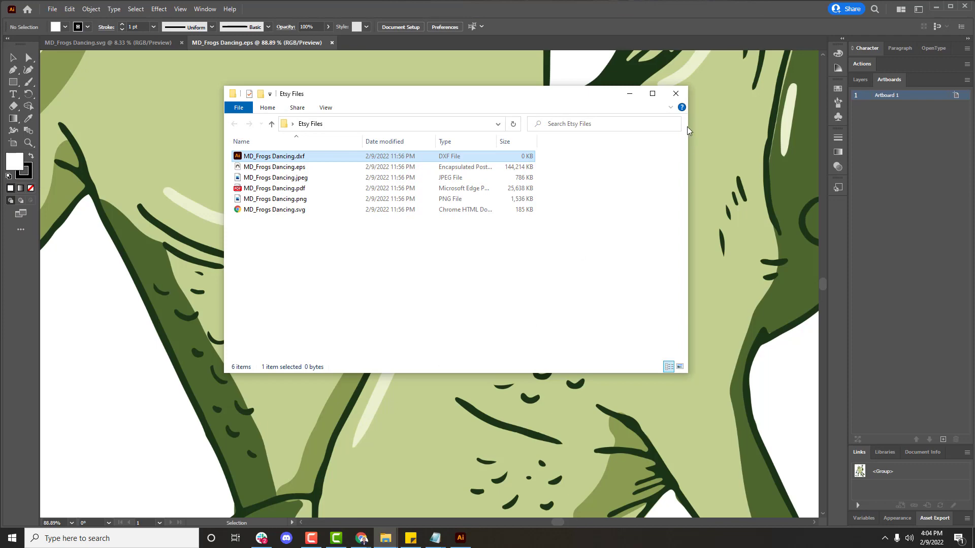
# Step: Zoom into the EPS artwork and select the whole frog group
pyautogui.click(630, 94)
pyautogui.scroll(-4, 525, 221)
pyautogui.scroll(-3, 516, 238)
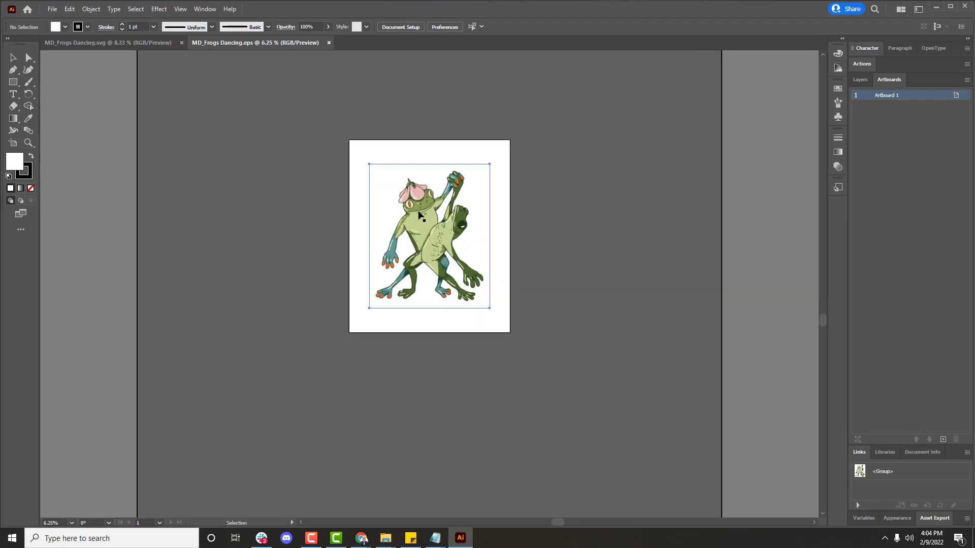
pyautogui.click(390, 202)
pyautogui.scroll(5, 390, 202)
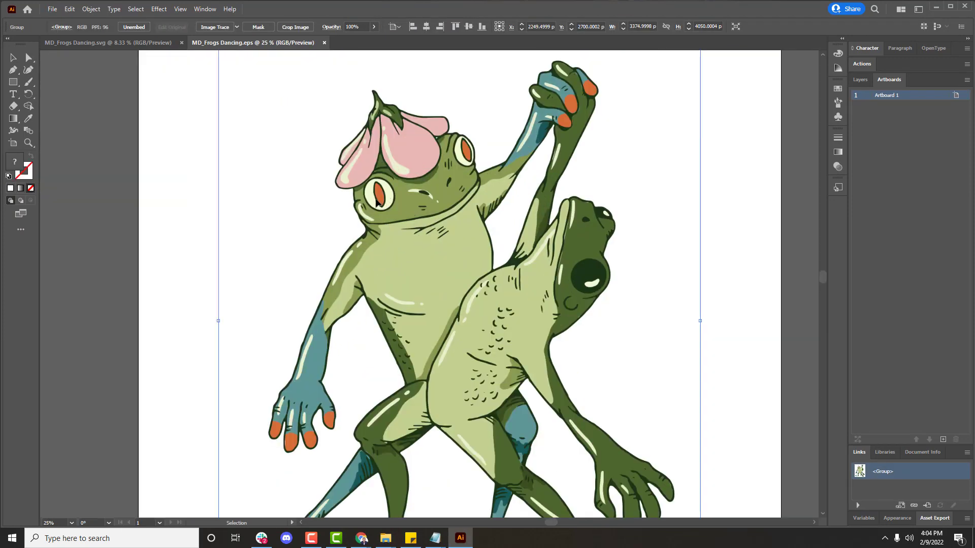
pyautogui.click(732, 255)
pyautogui.scroll(-3, 599, 283)
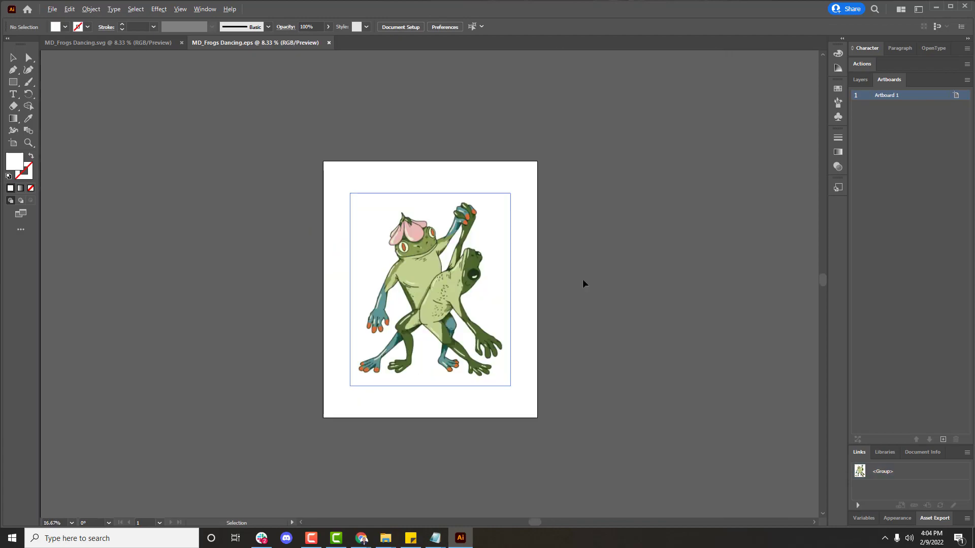
# Step: Minimize Illustrator and move three desktop icons up one row
pyautogui.click(936, 7)
pyautogui.moveTo(150, 420); pyautogui.dragTo(60, 219)
pyautogui.click(190, 248)
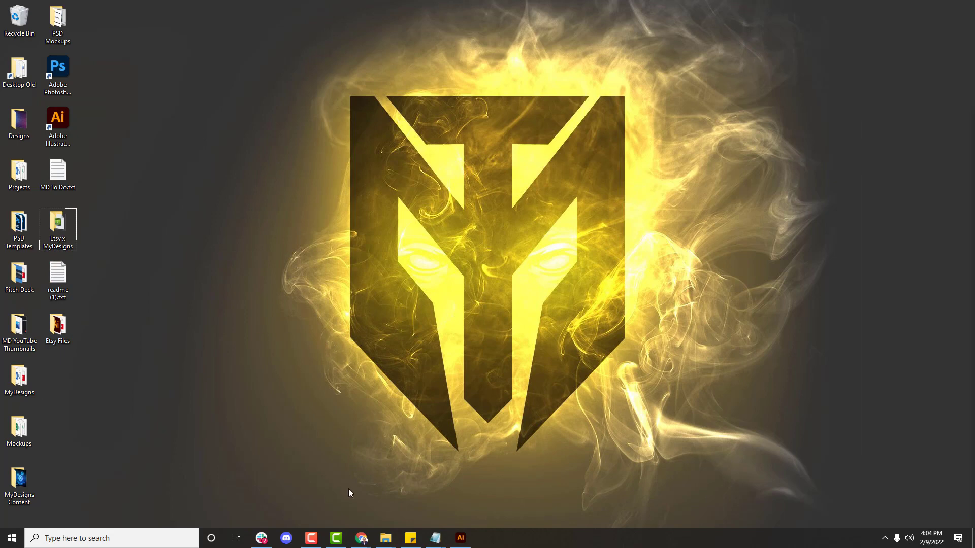
# Step: Bring back the Chrome window on the MyDesigns Frogs listings tab, maximized and full screen
pyautogui.click(360, 534)
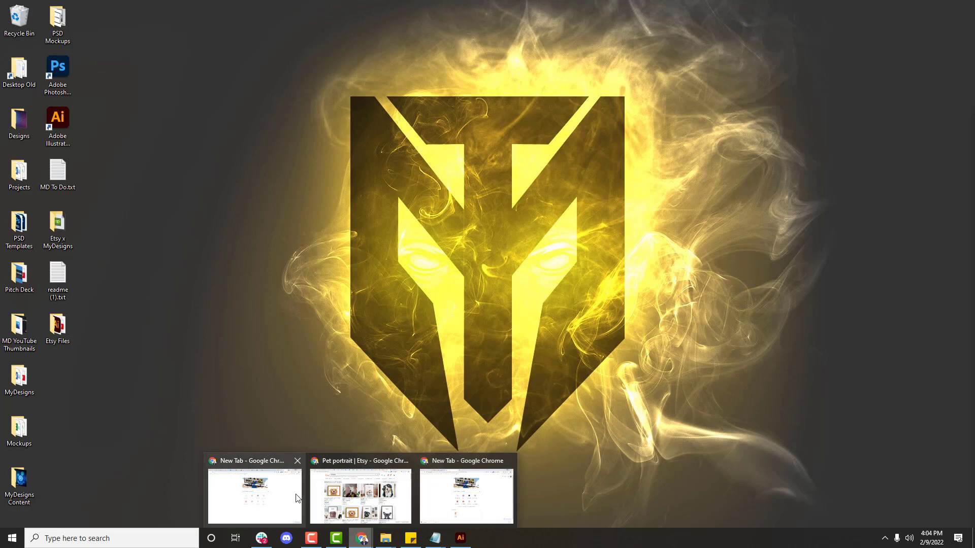
pyautogui.click(472, 510)
pyautogui.click(147, 12)
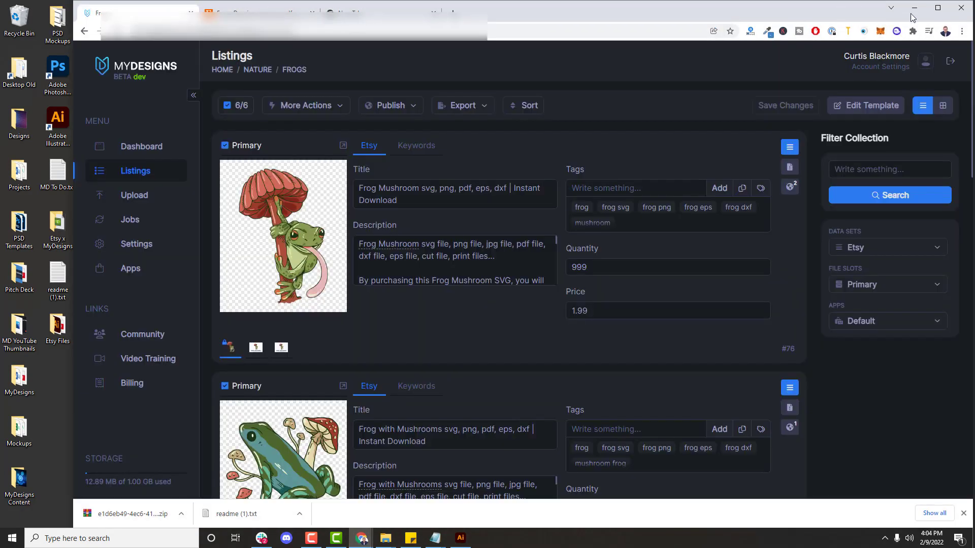
pyautogui.click(938, 8)
pyautogui.press('F11')
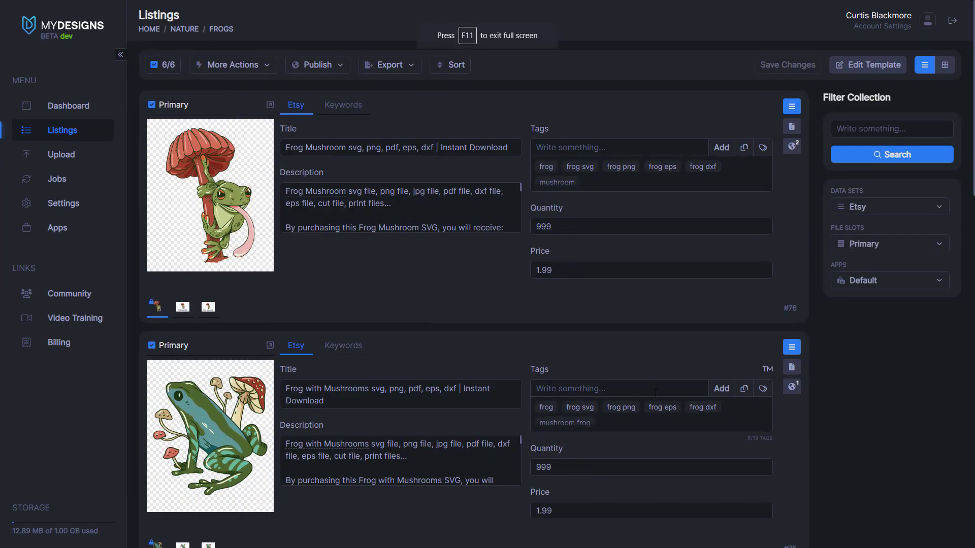